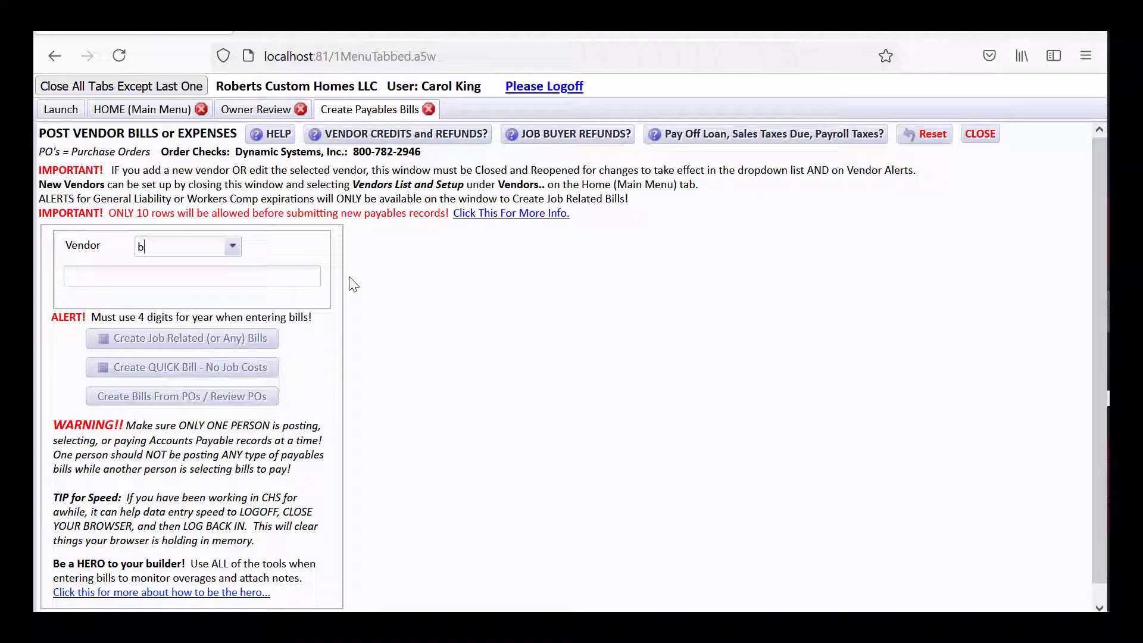
Select vendor BOAVISA, start a quick bill without job costs, and go from the payment window to the credit card ledger
text(oa)
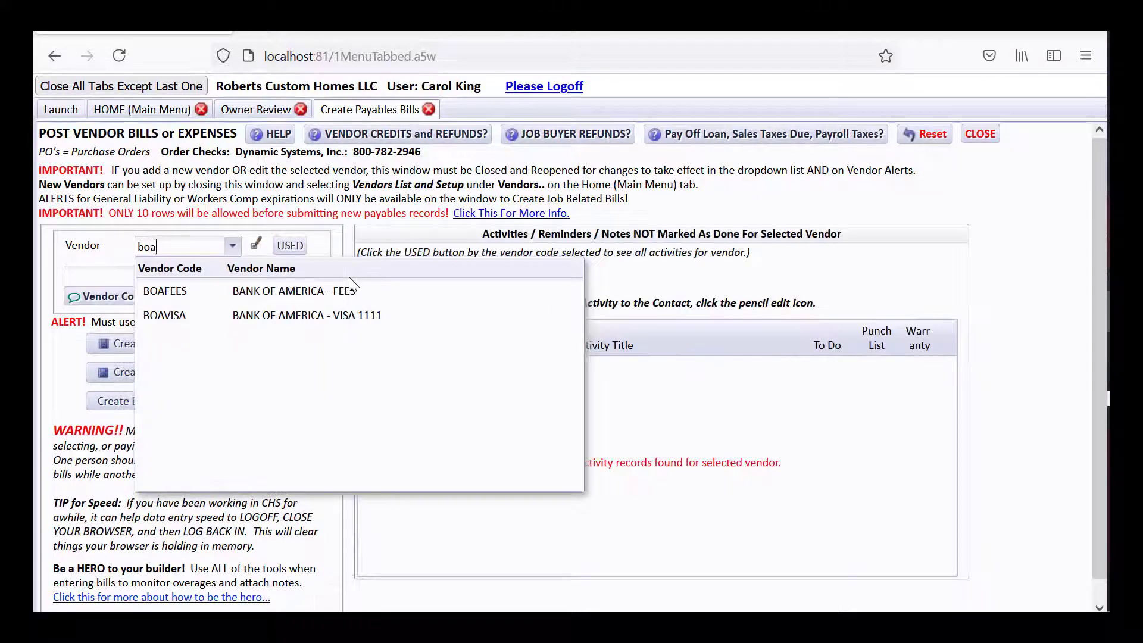
click(328, 315)
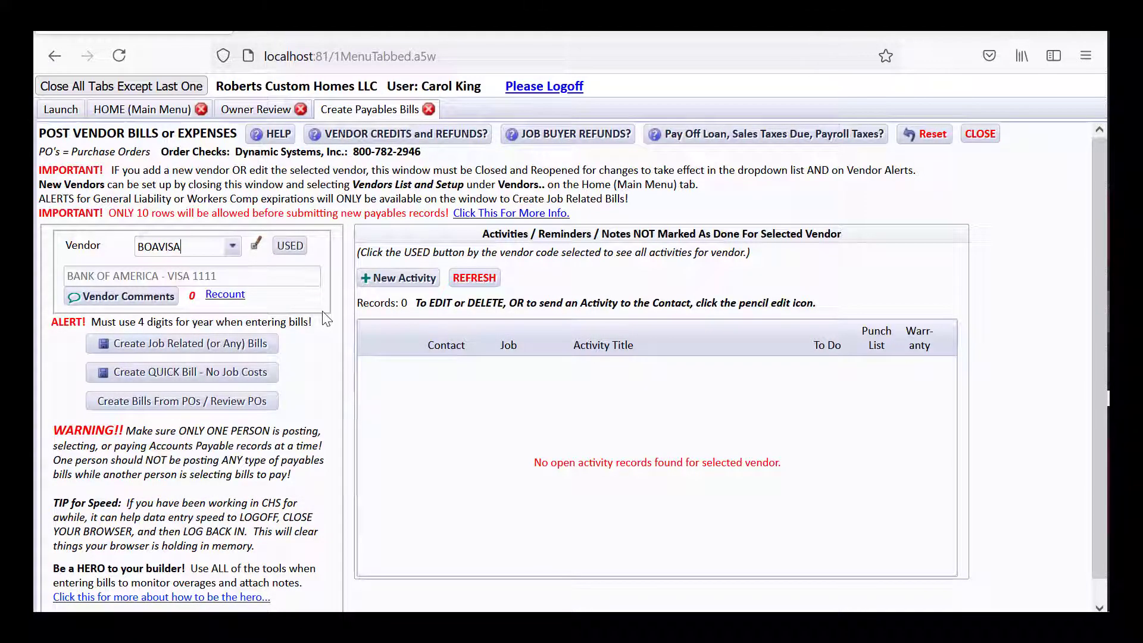
click(260, 379)
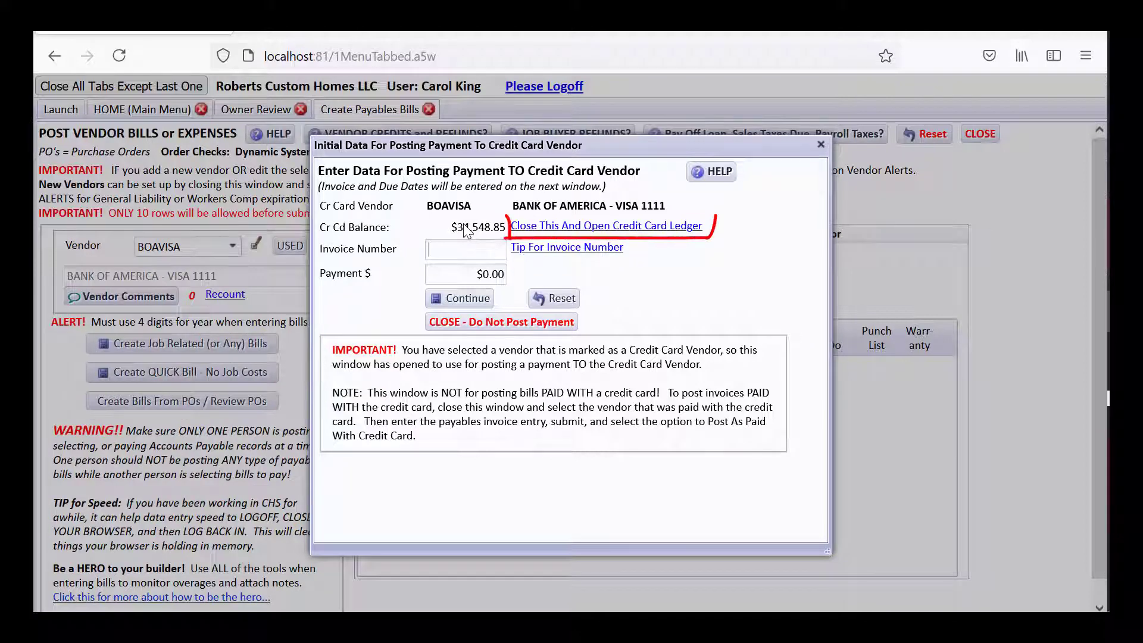
click(541, 226)
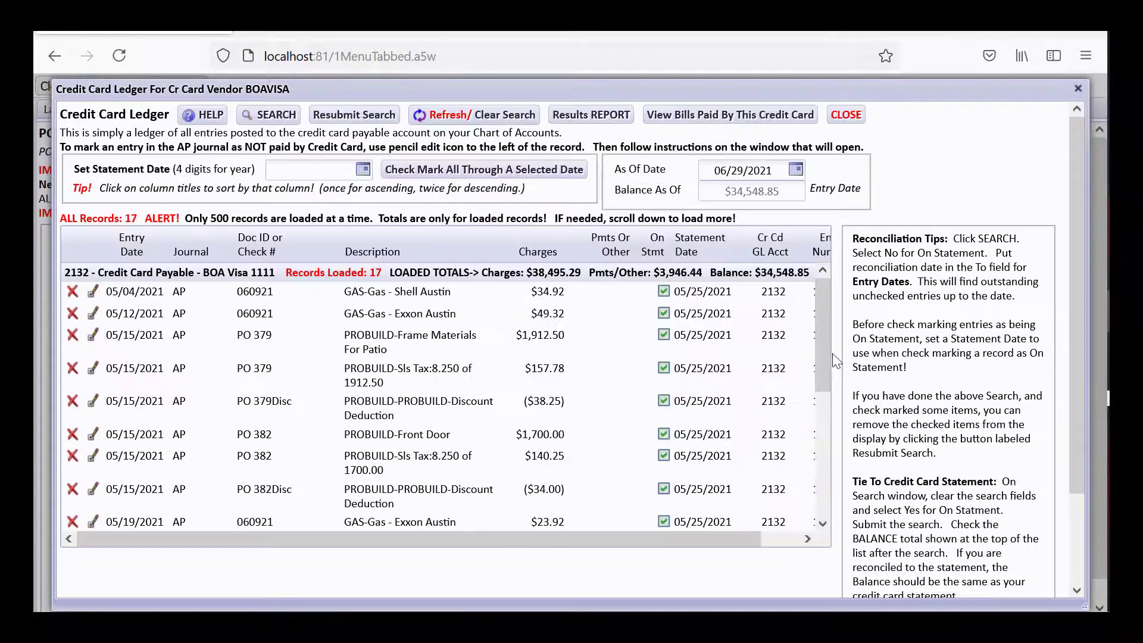
Review the ledger entries down to the unchecked ones and set the statement date to 06/25/2021
scroll(823, 333, down, 1)
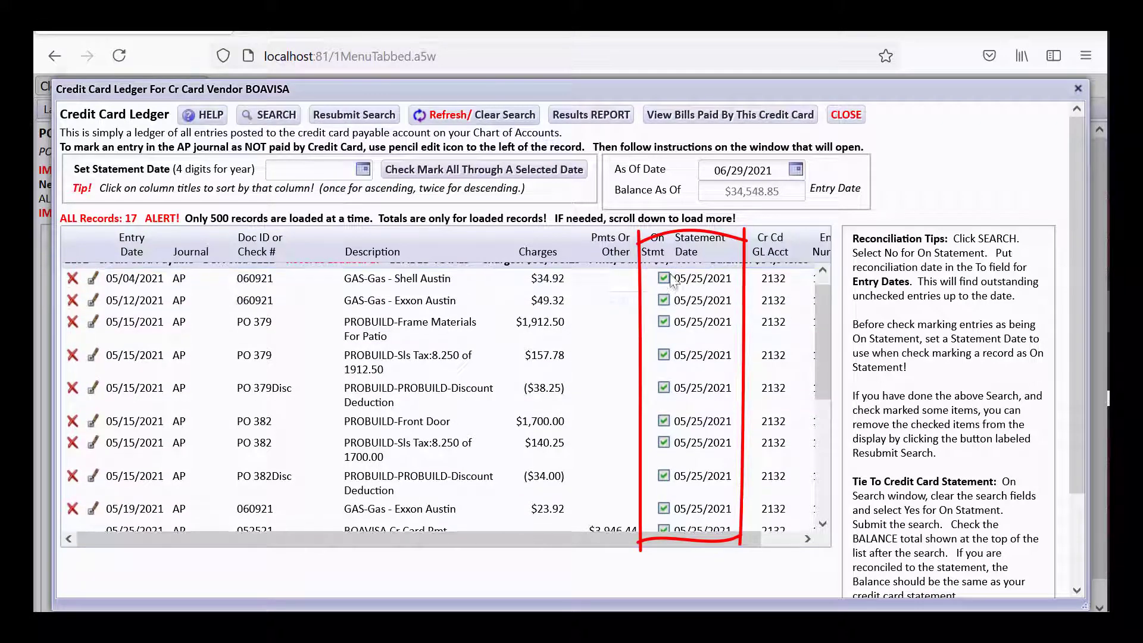
drag(819, 325, 816, 386)
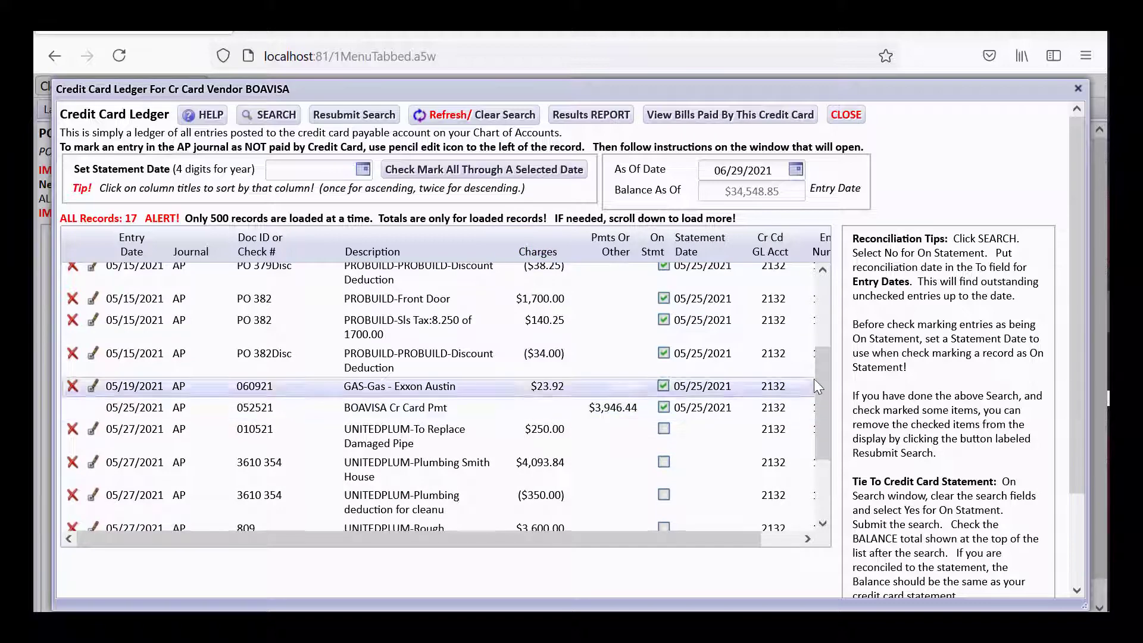
drag(821, 369, 816, 430)
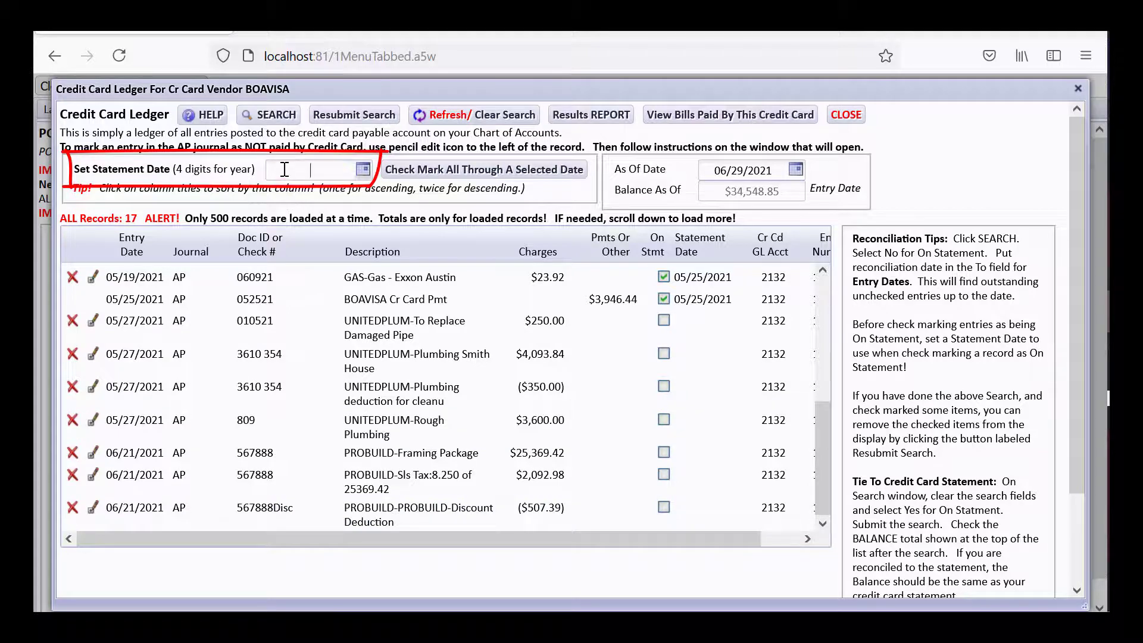
text(6/25/2021)
key(Tab)
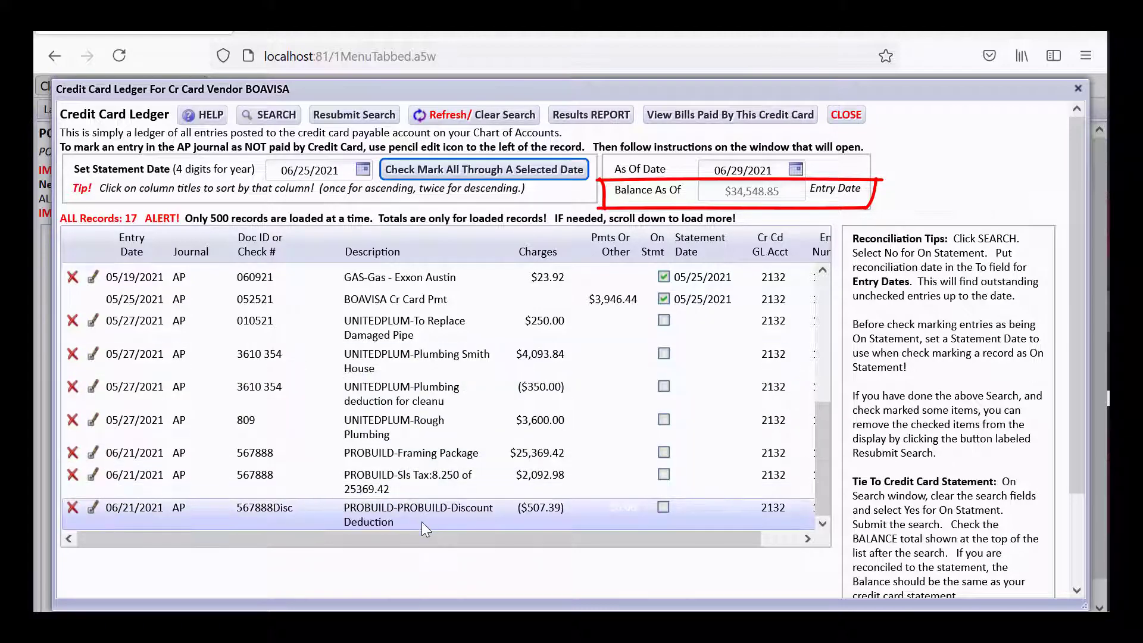
Search the credit card ledger for entries with On Statement set to No
click(285, 116)
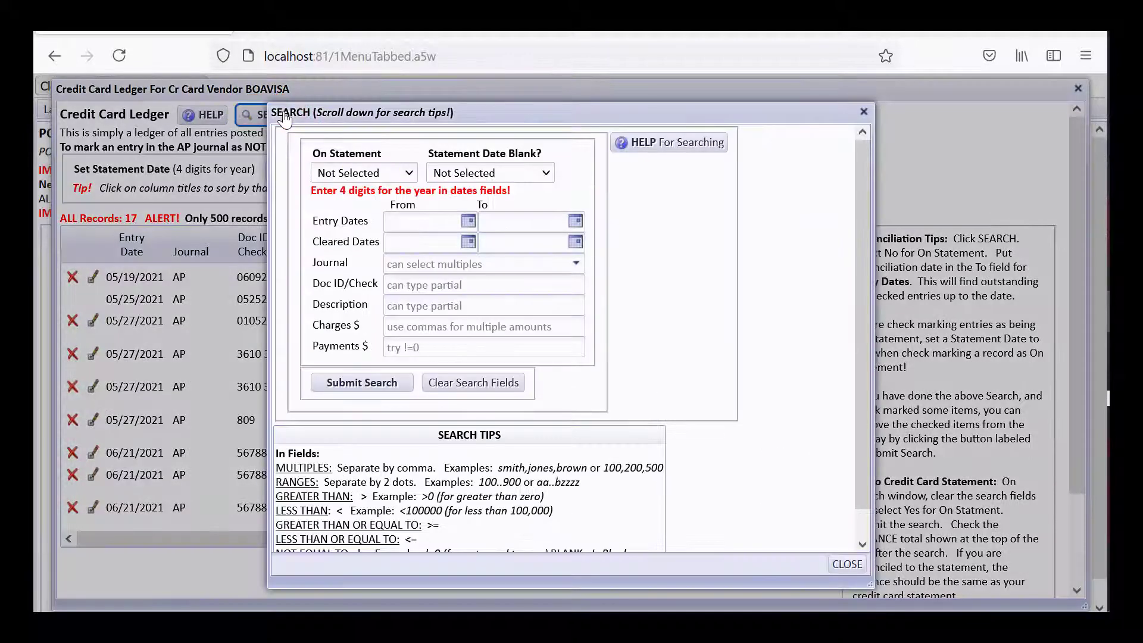
click(411, 173)
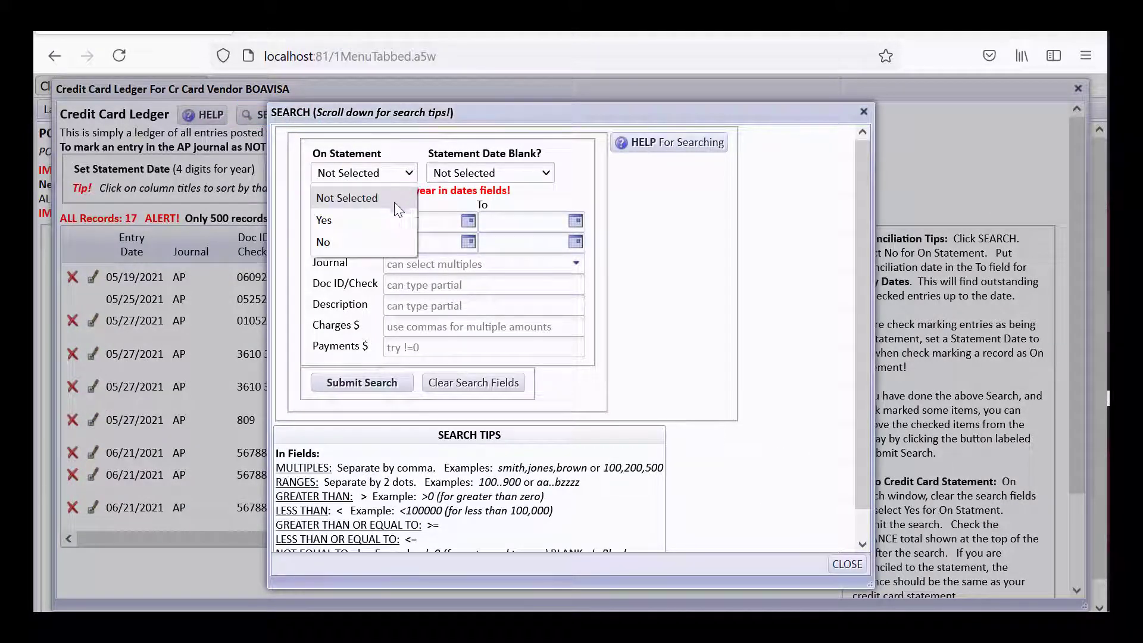
click(323, 241)
click(338, 383)
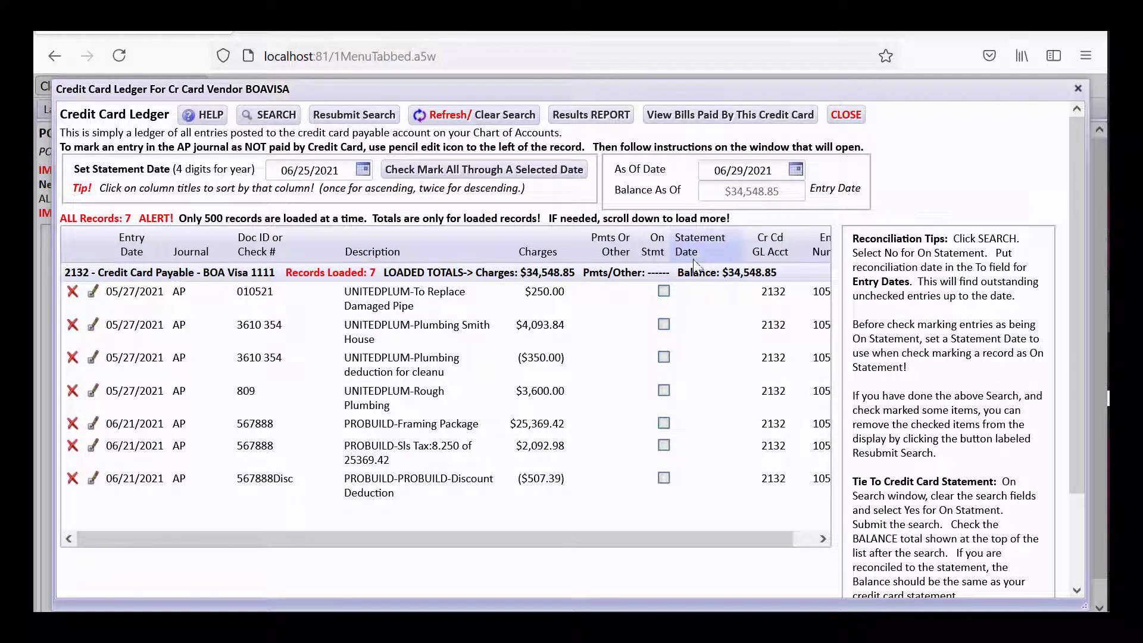
Mark all the listed UNITEDPLUM and PROBUILD ledger entries as being on the statement
click(667, 292)
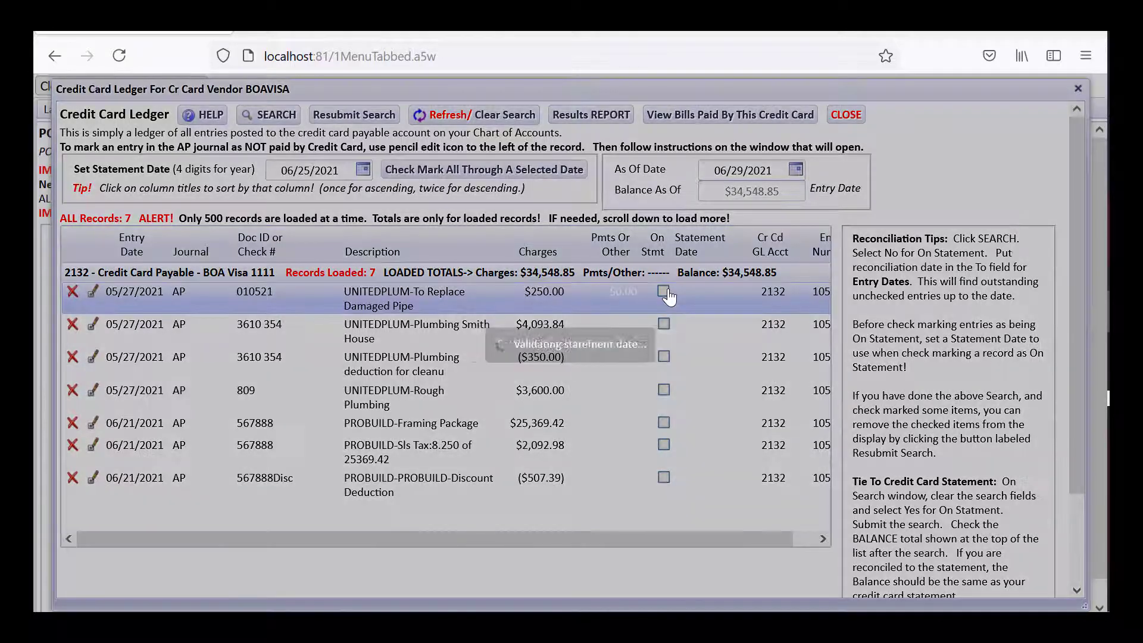
click(664, 332)
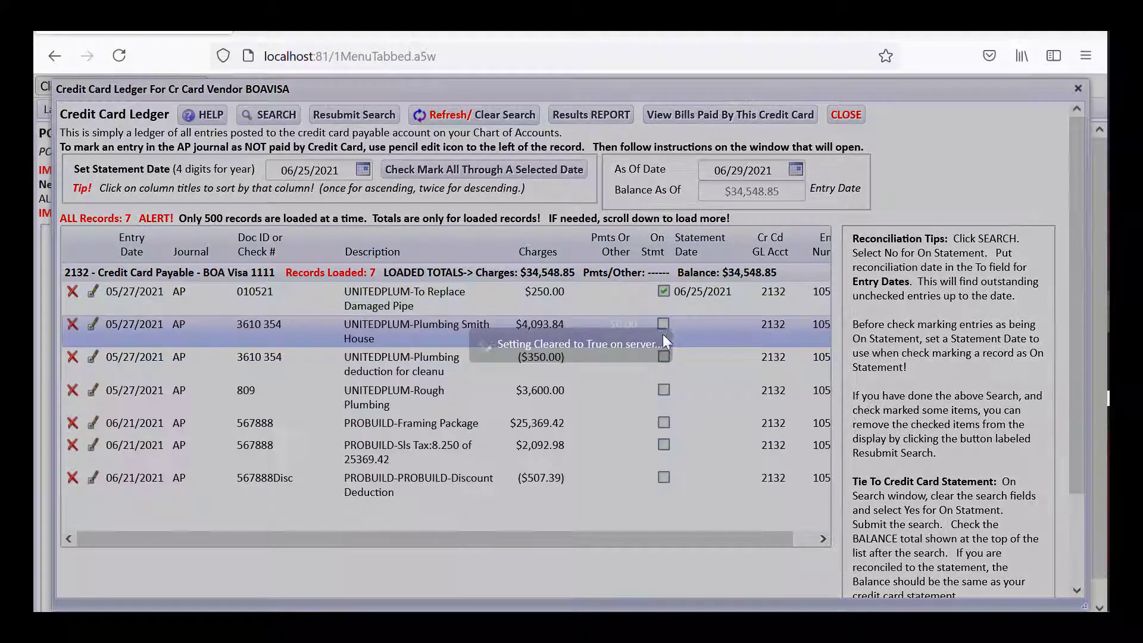
click(662, 358)
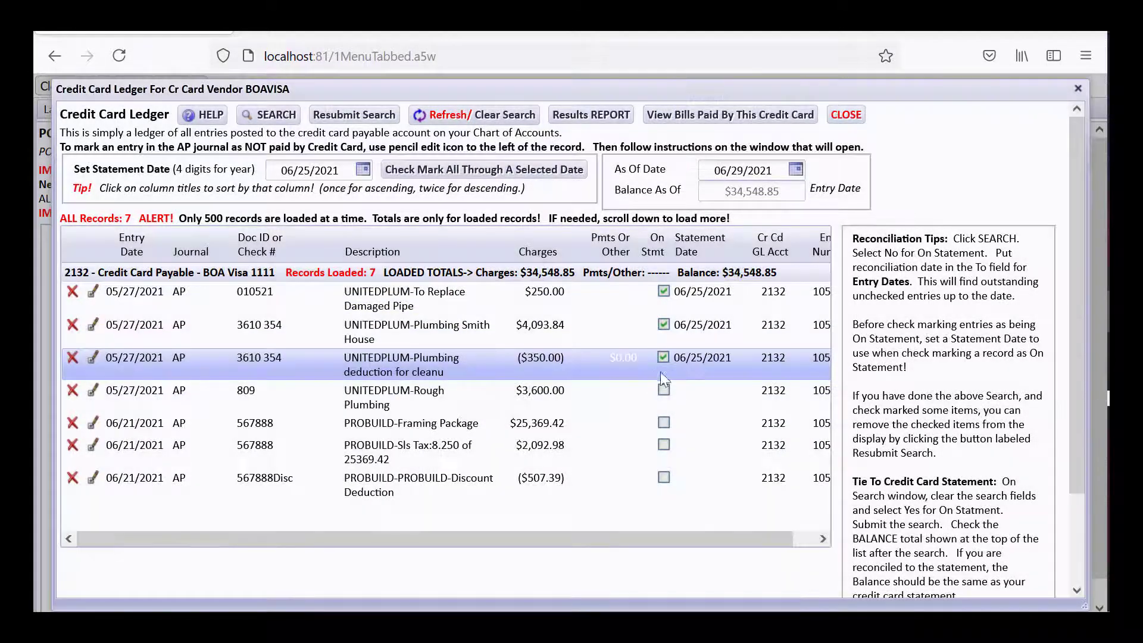
click(664, 392)
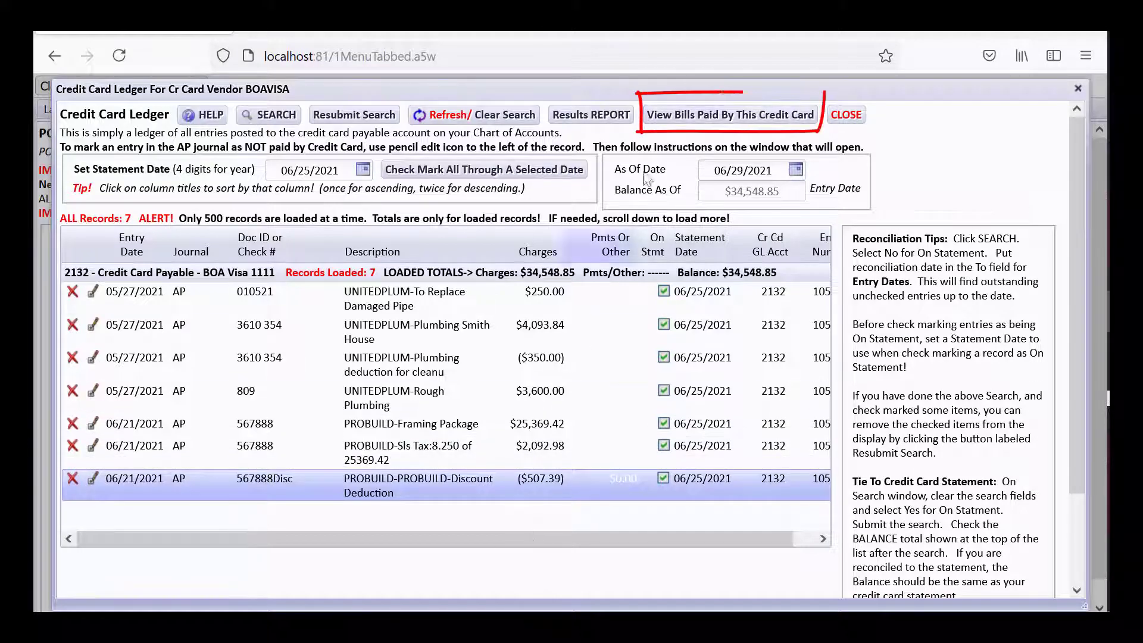
View the vendor bills paid by this credit card and search for those with a paid date from 05/27/2021
click(673, 119)
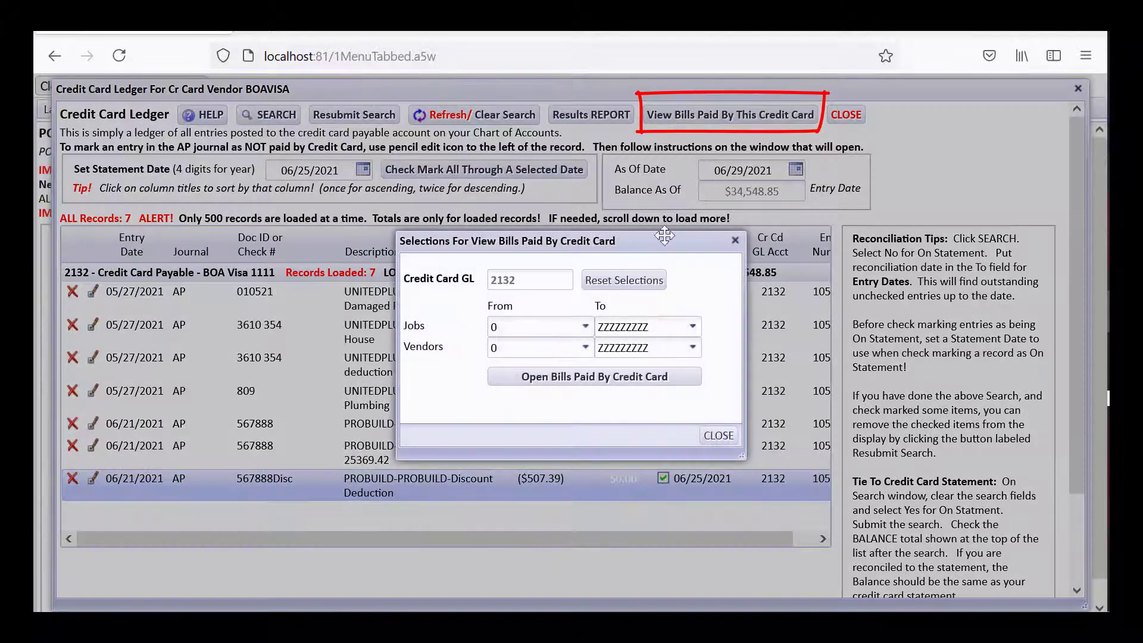
click(594, 384)
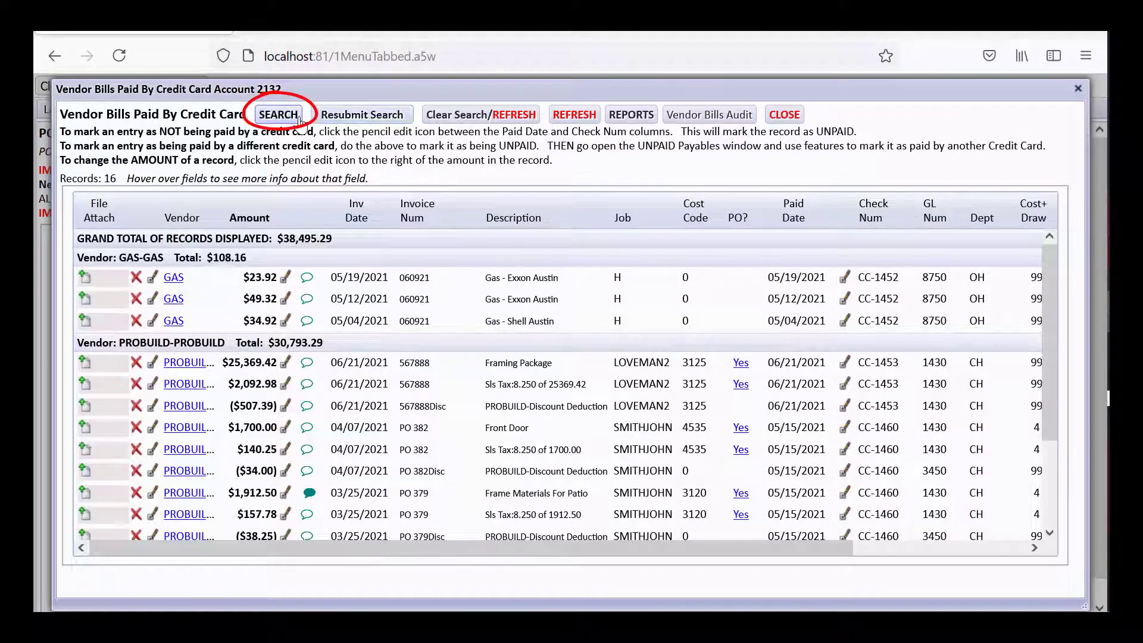
click(277, 115)
click(743, 200)
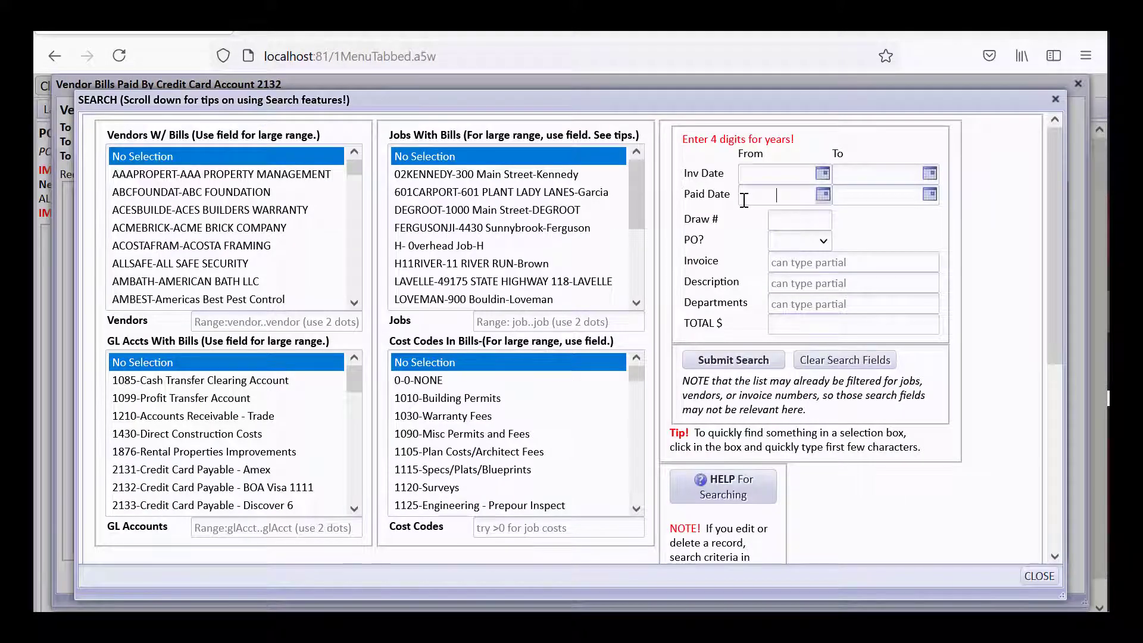
text(05/27/)
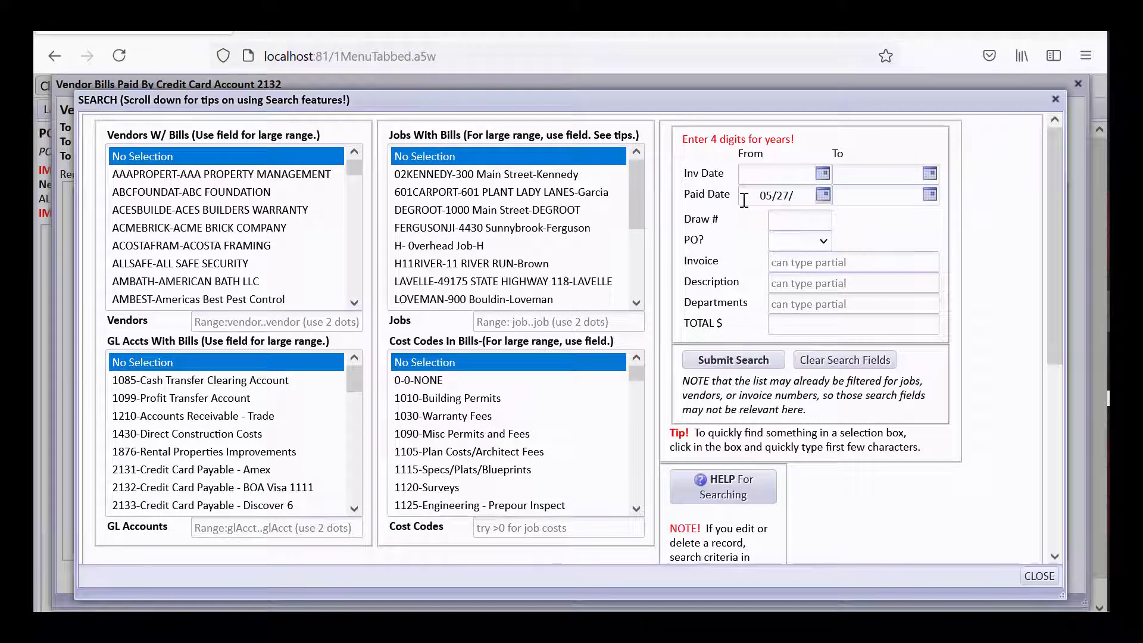
text(2021)
key(Tab)
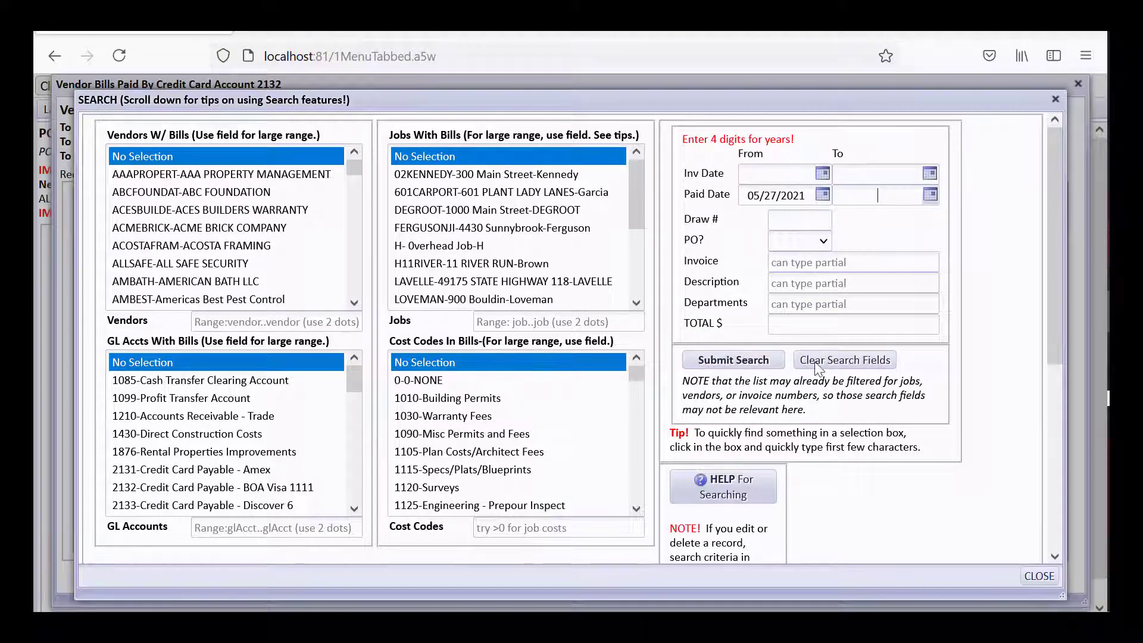
click(733, 360)
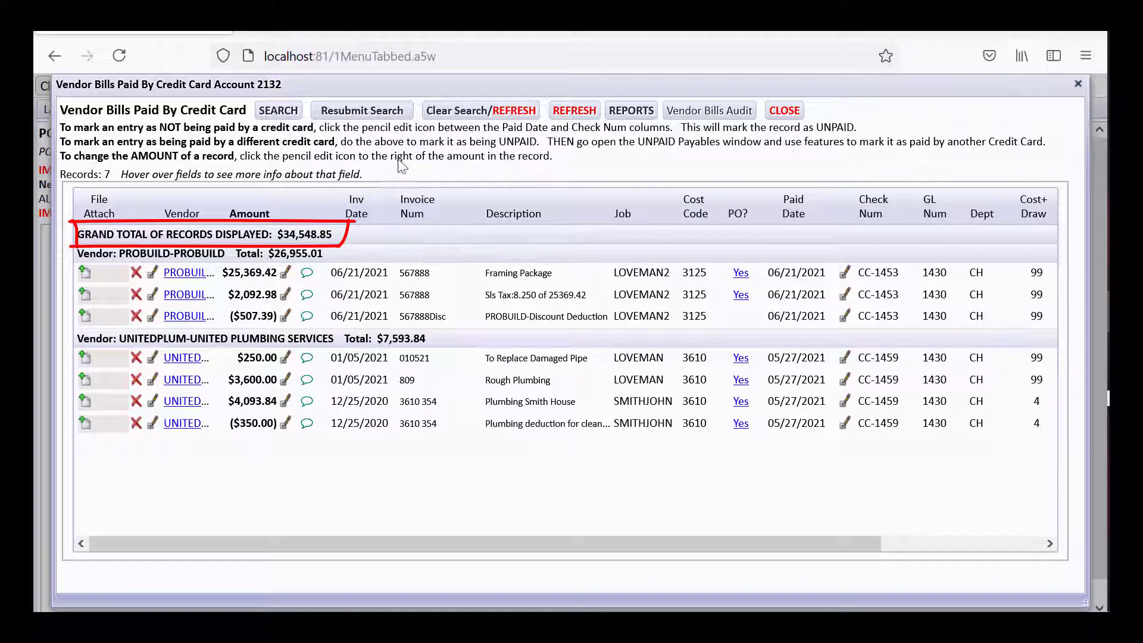
Close the paid bills list, its selections dialog and the credit card ledger
drag(438, 84, 438, 119)
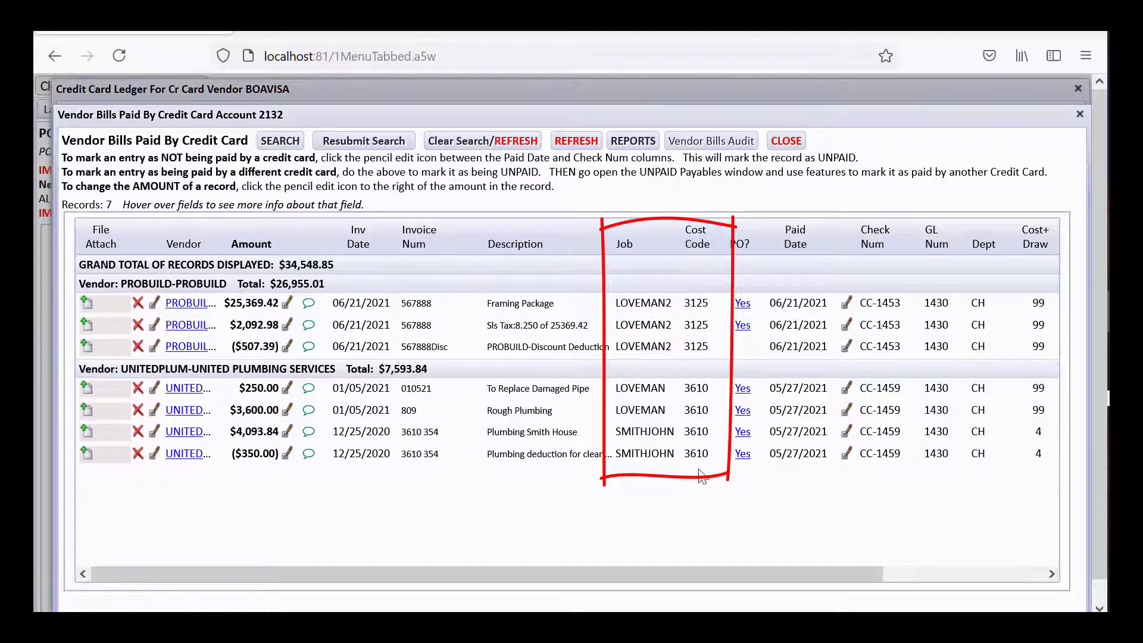
click(786, 141)
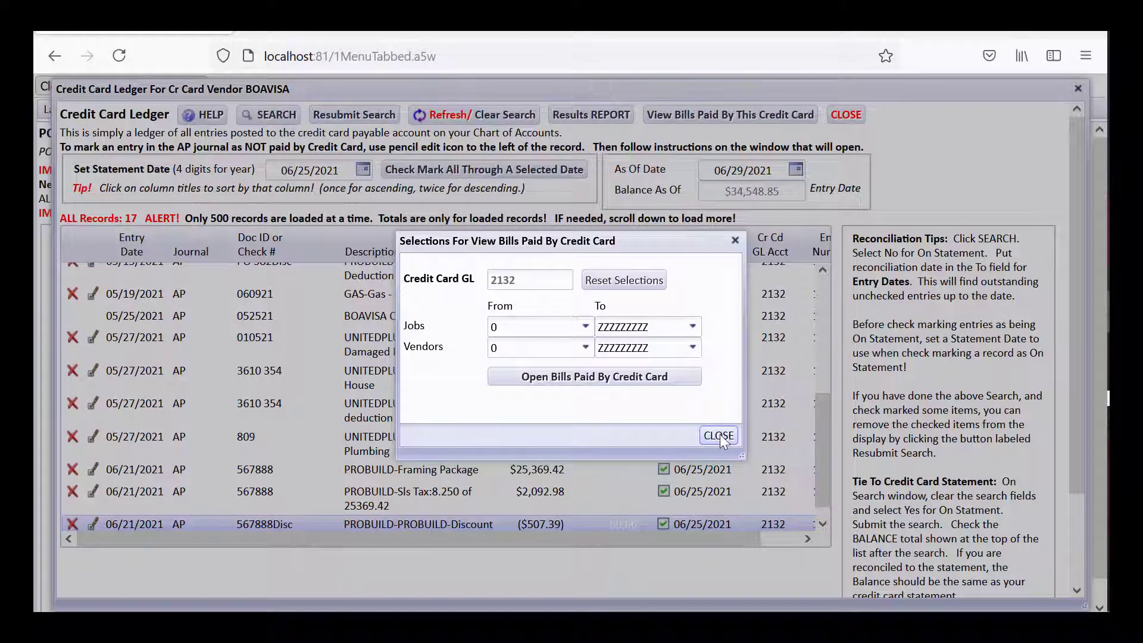
click(718, 435)
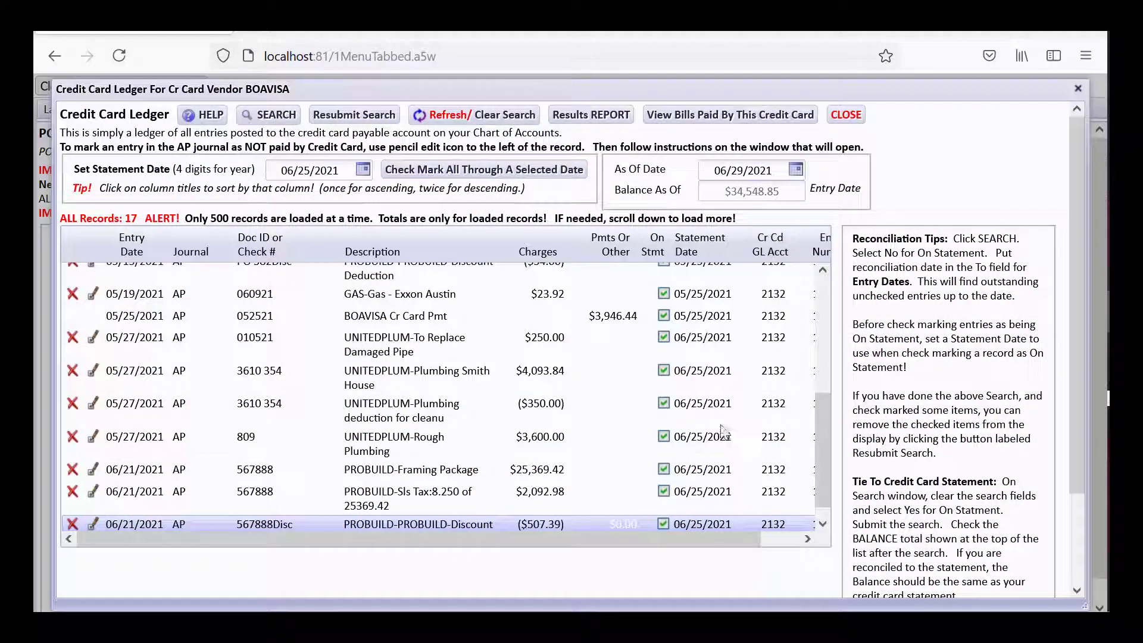
click(844, 114)
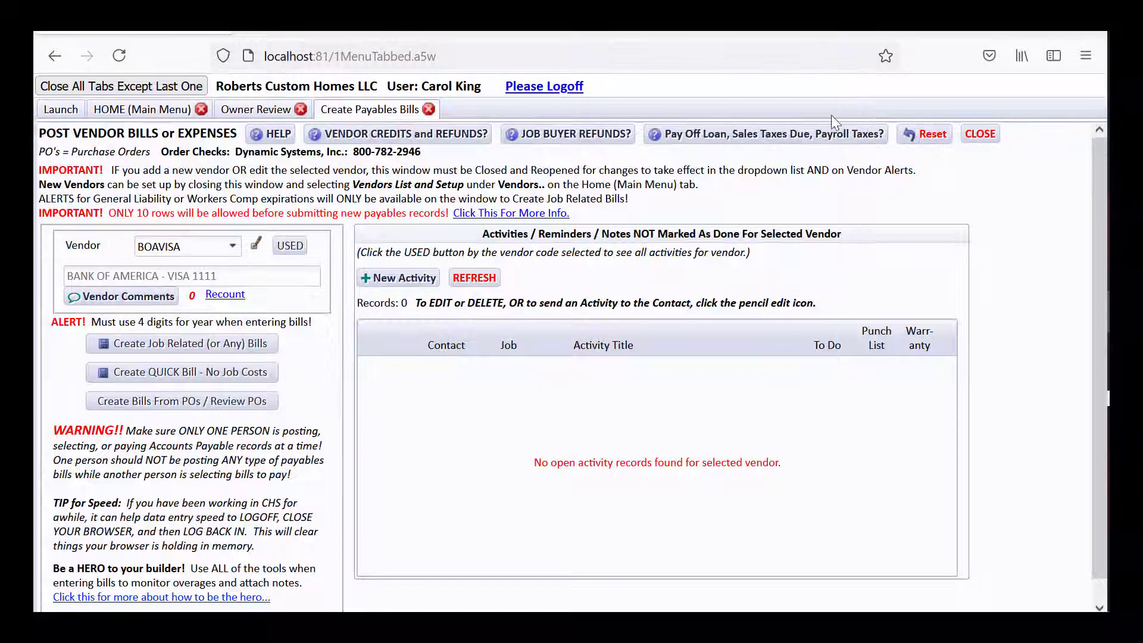
Start a quick bill for the BOAVISA payment with invoice number 06252021 and payment amount $34,548.85, and continue to the posting window
click(268, 379)
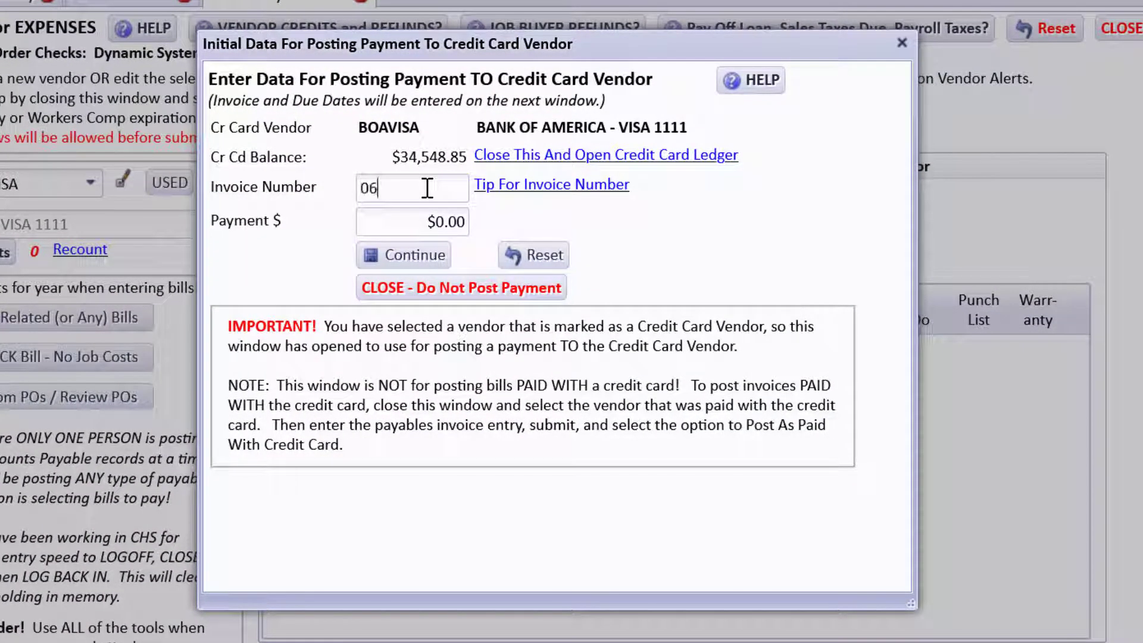
text(252)
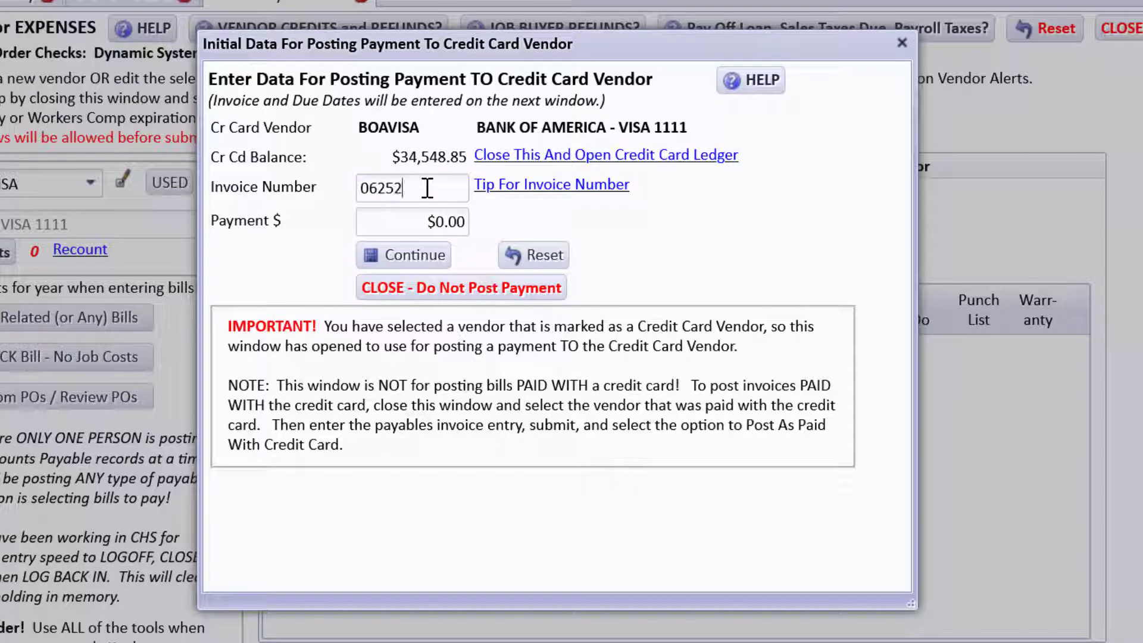
text(021)
key(Tab)
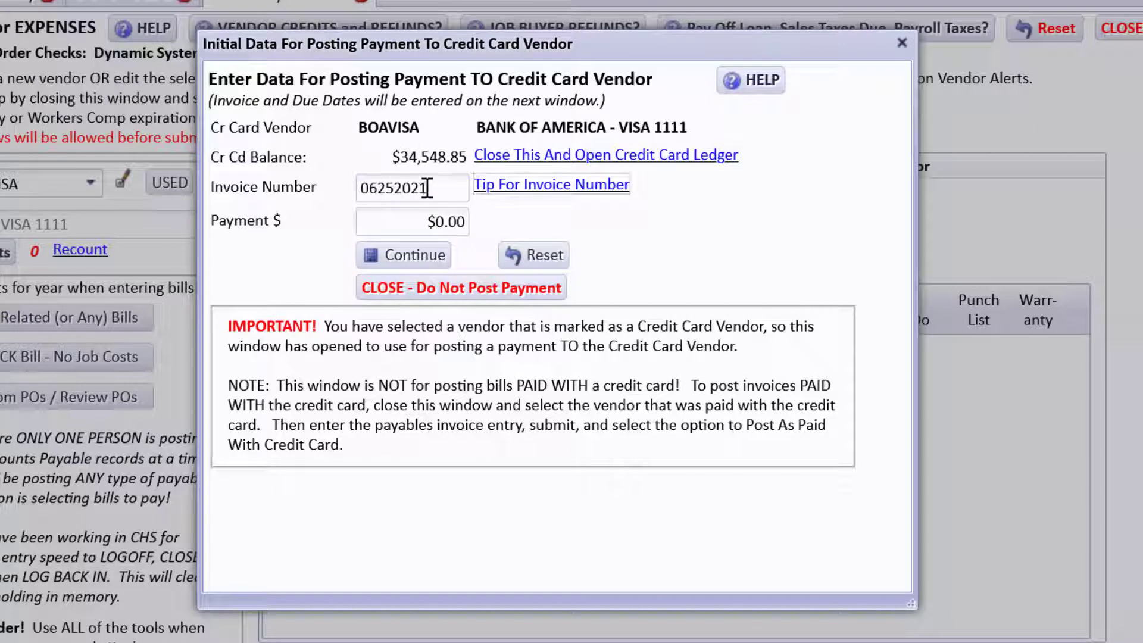
click(387, 221)
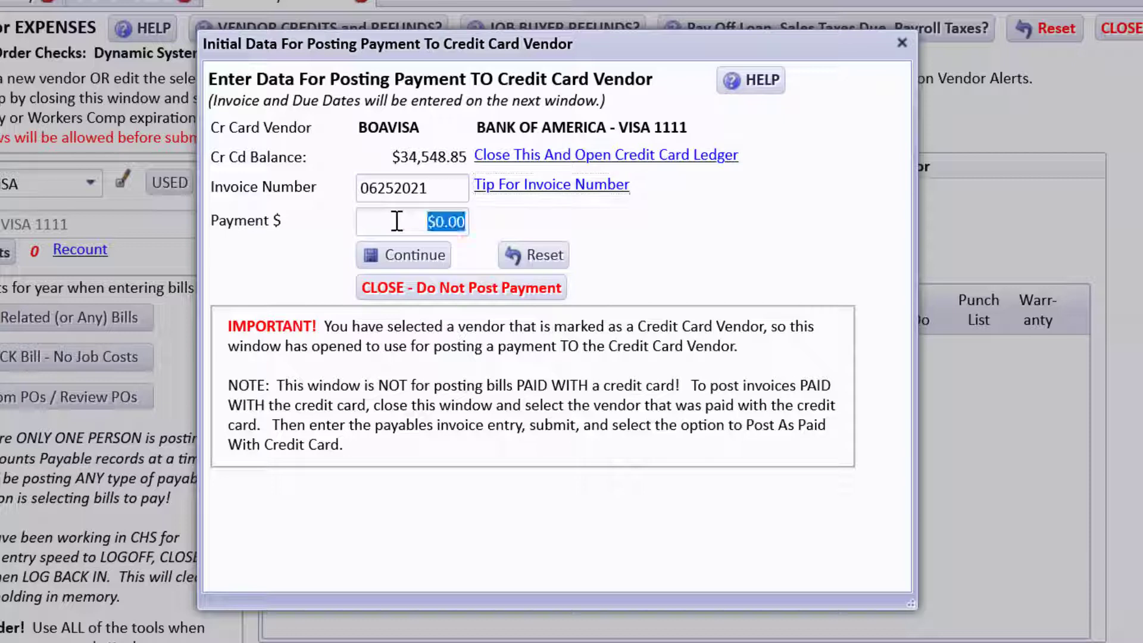
text(34,)
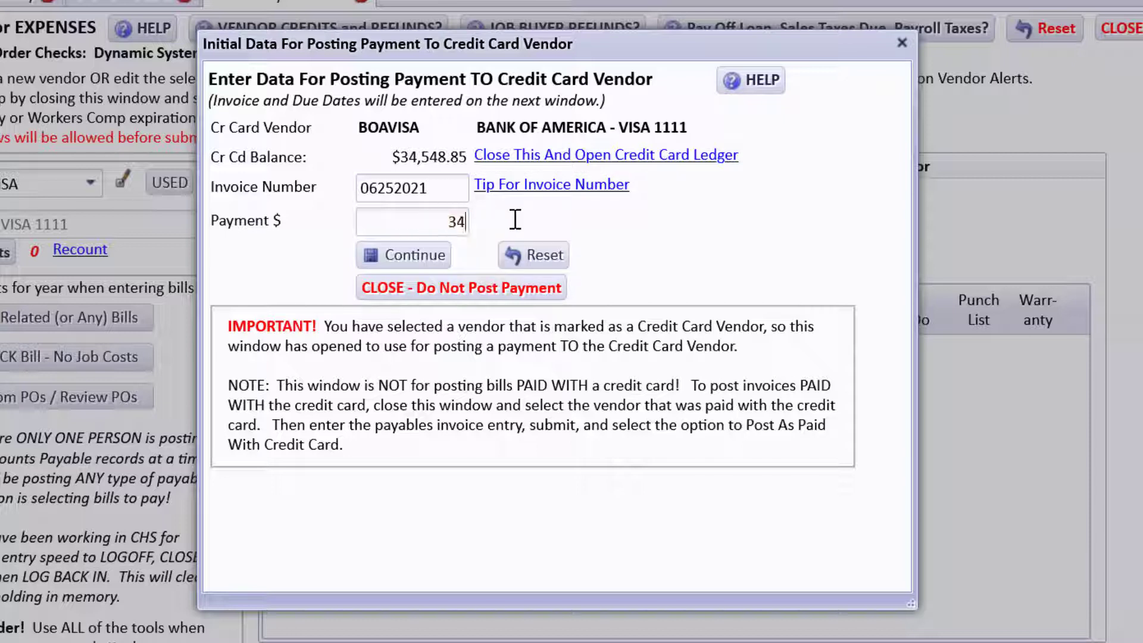
text(548.85)
key(Tab)
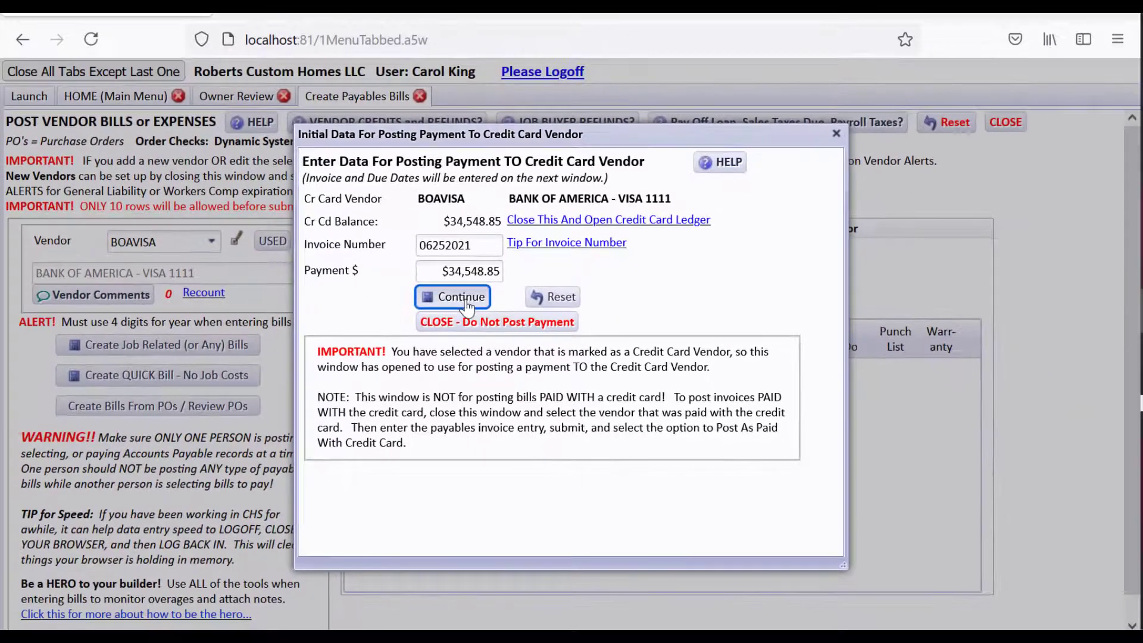
click(403, 255)
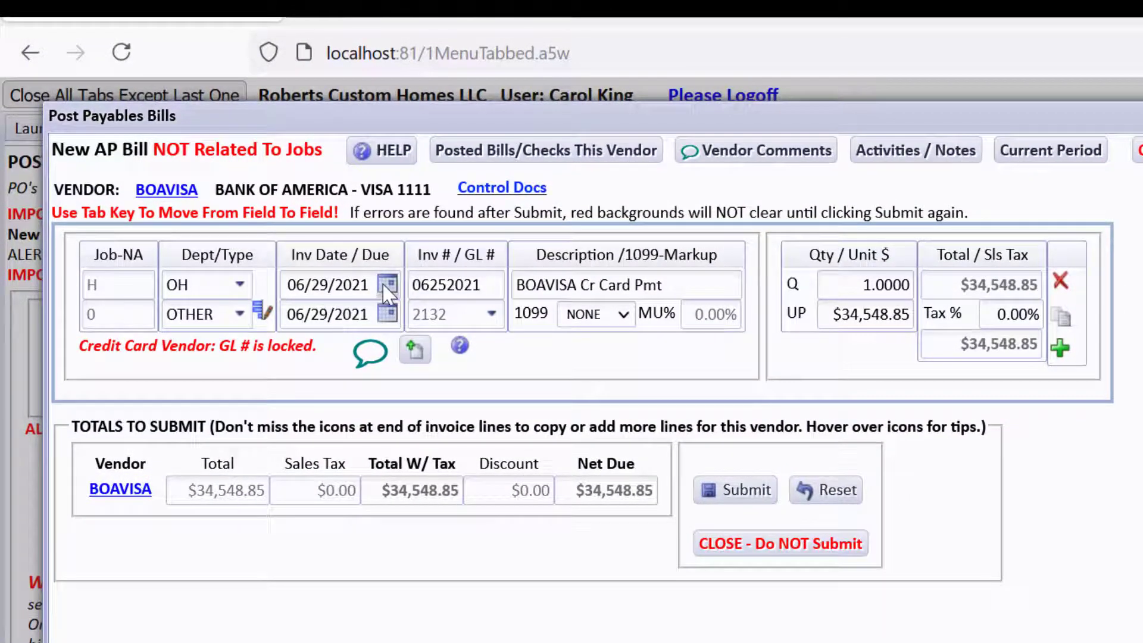
Set the bill's invoice date to 06/25/2021 and its due date to 07/10/2021
click(388, 286)
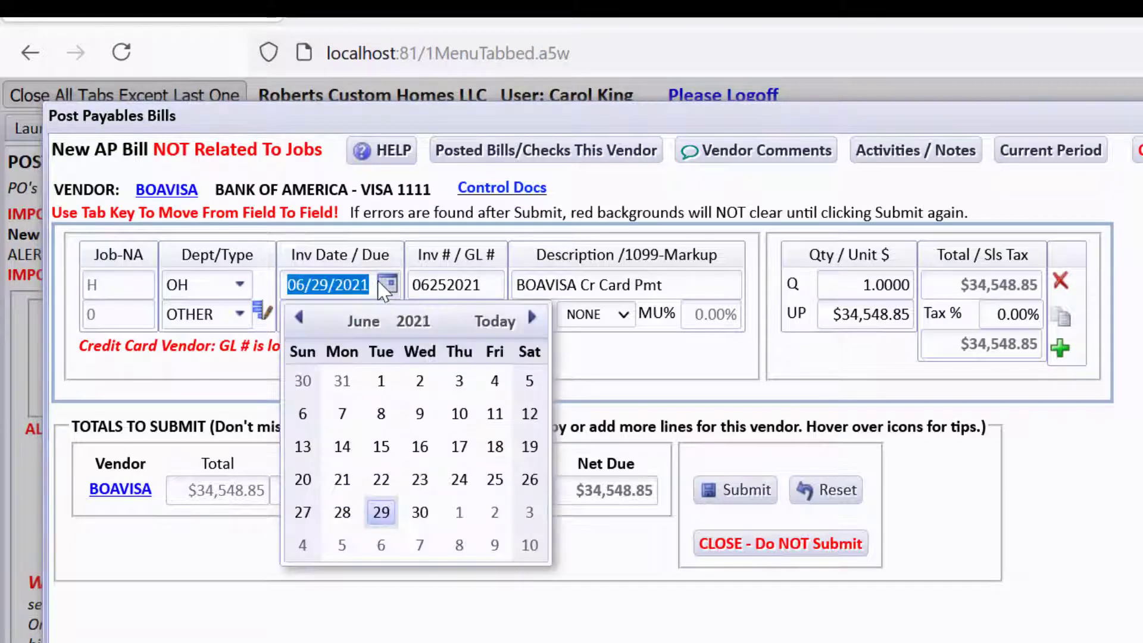
click(494, 479)
click(388, 314)
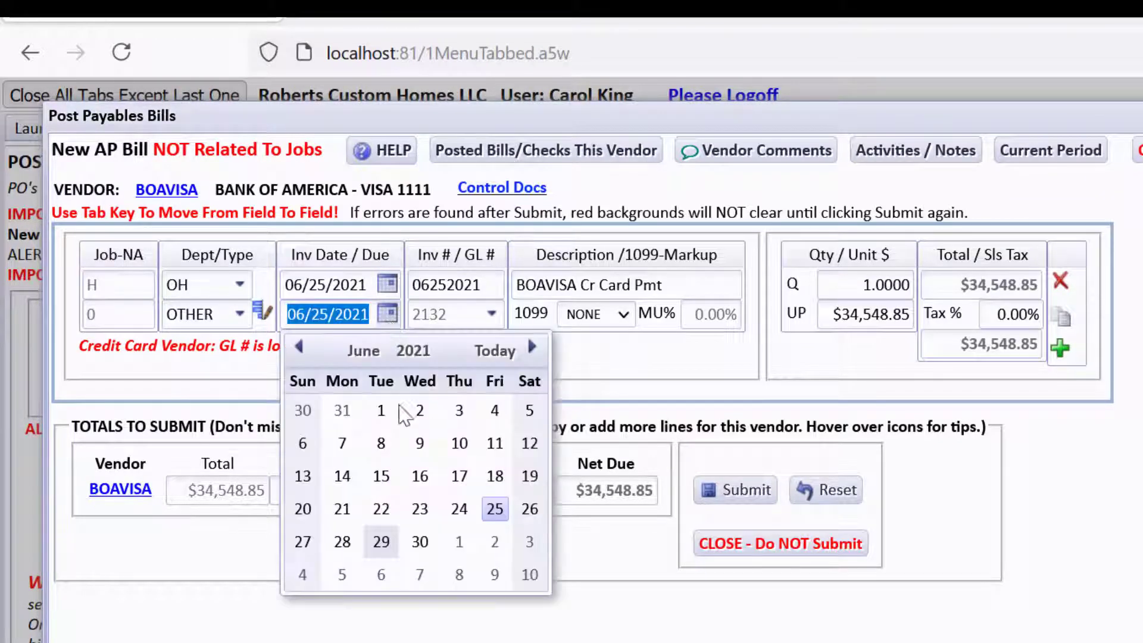
scroll(400, 407, down, 1)
click(530, 444)
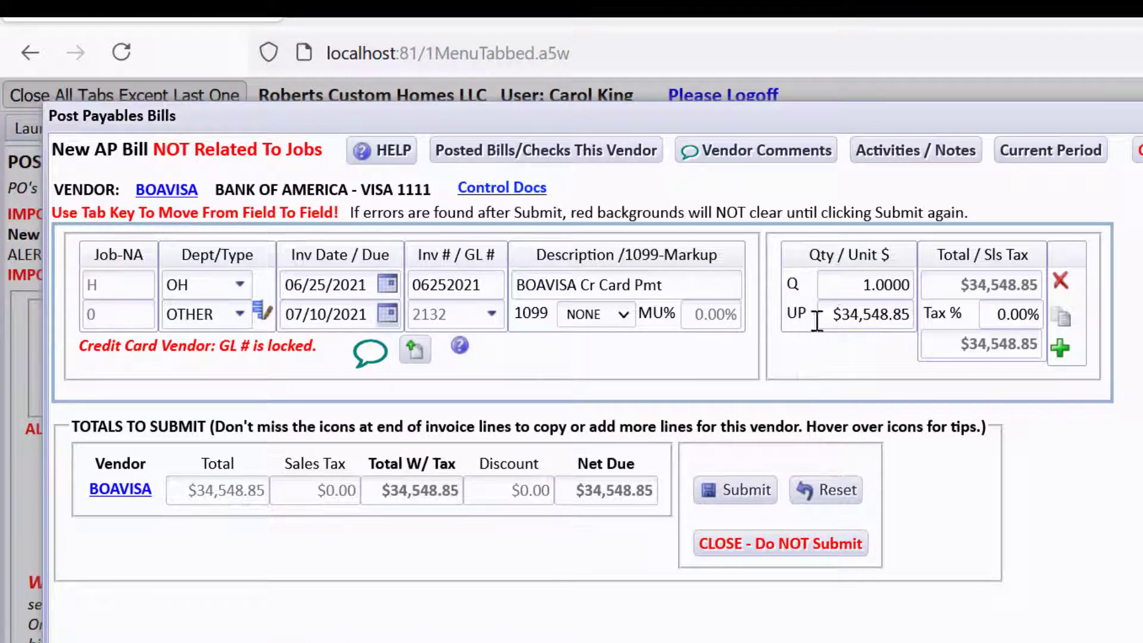
Post the BOAVISA bill as unpaid to pay later and check its posted batch entry before closing the bill posting windows
click(768, 493)
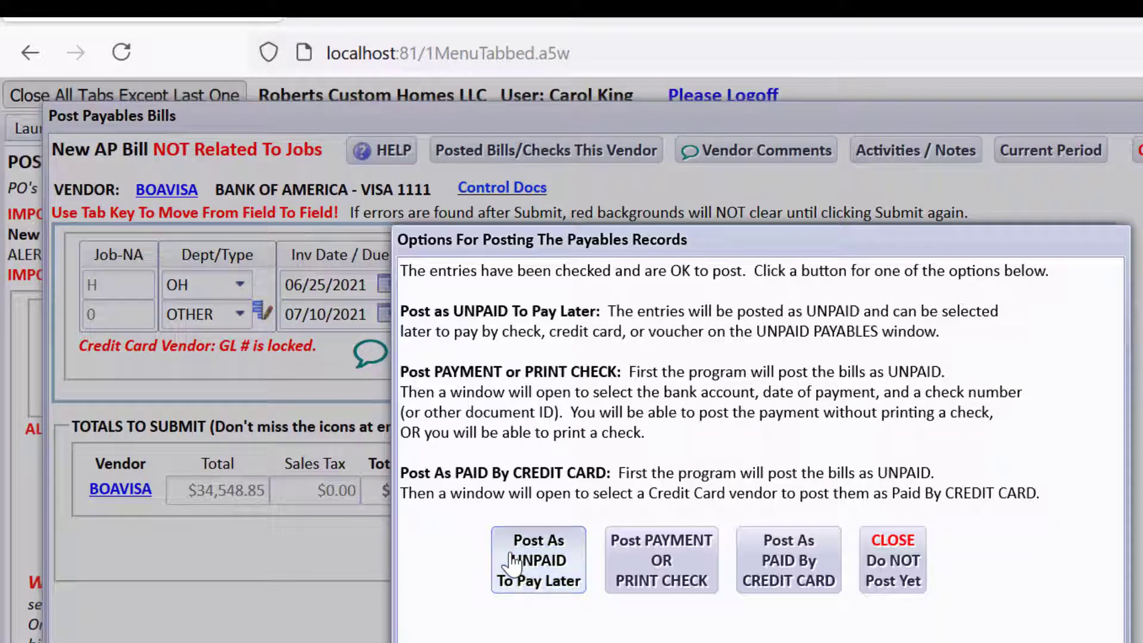
click(513, 562)
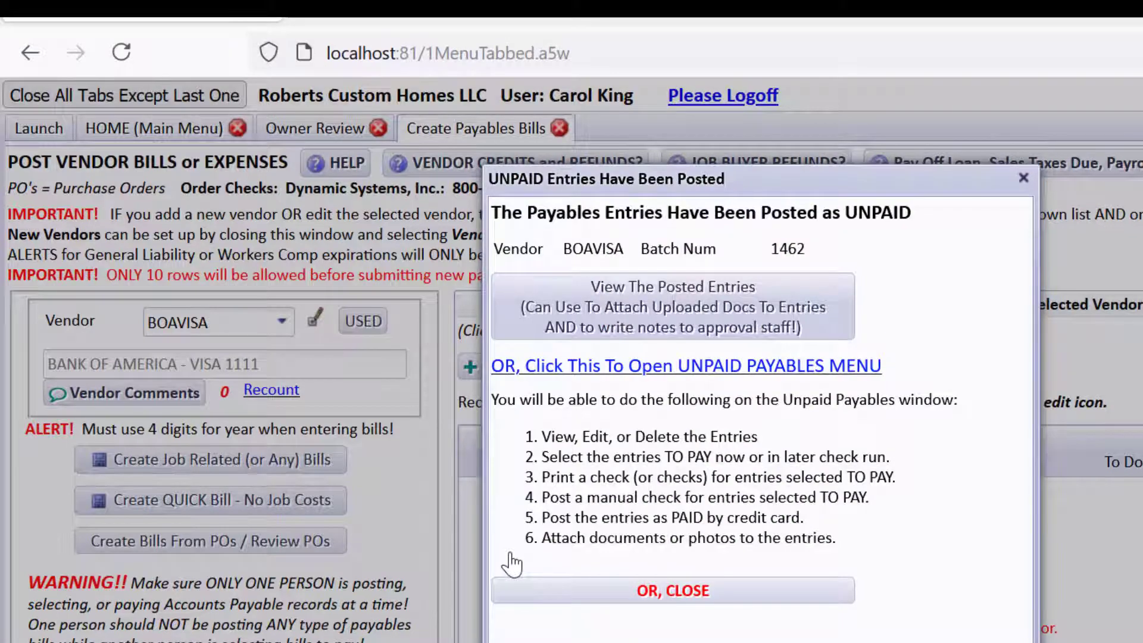
click(563, 337)
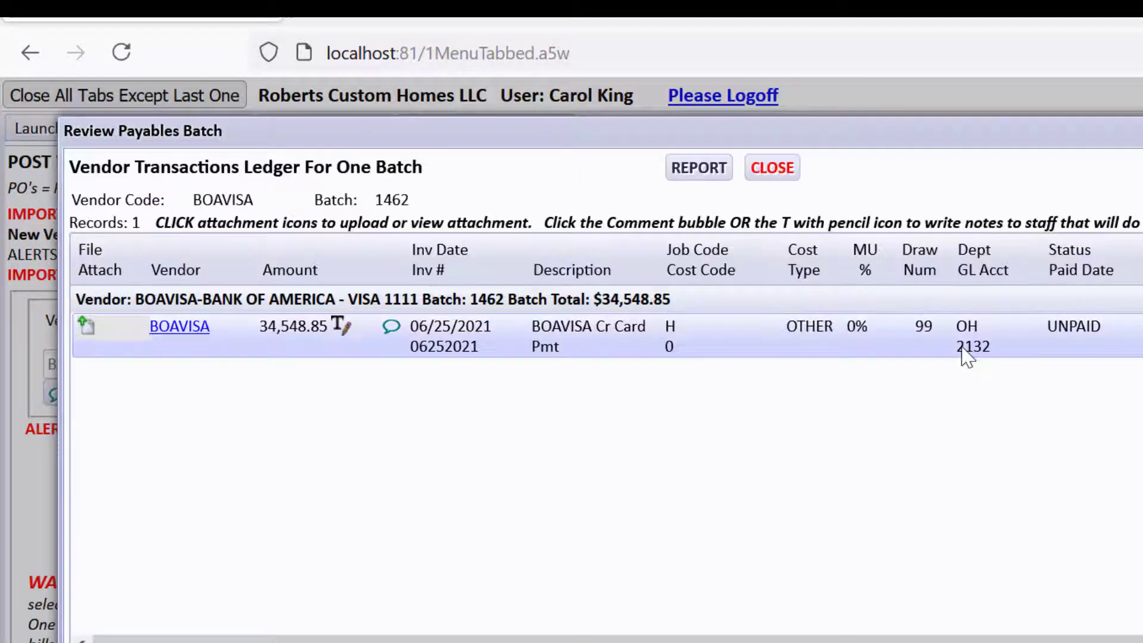
mouse_move(967, 357)
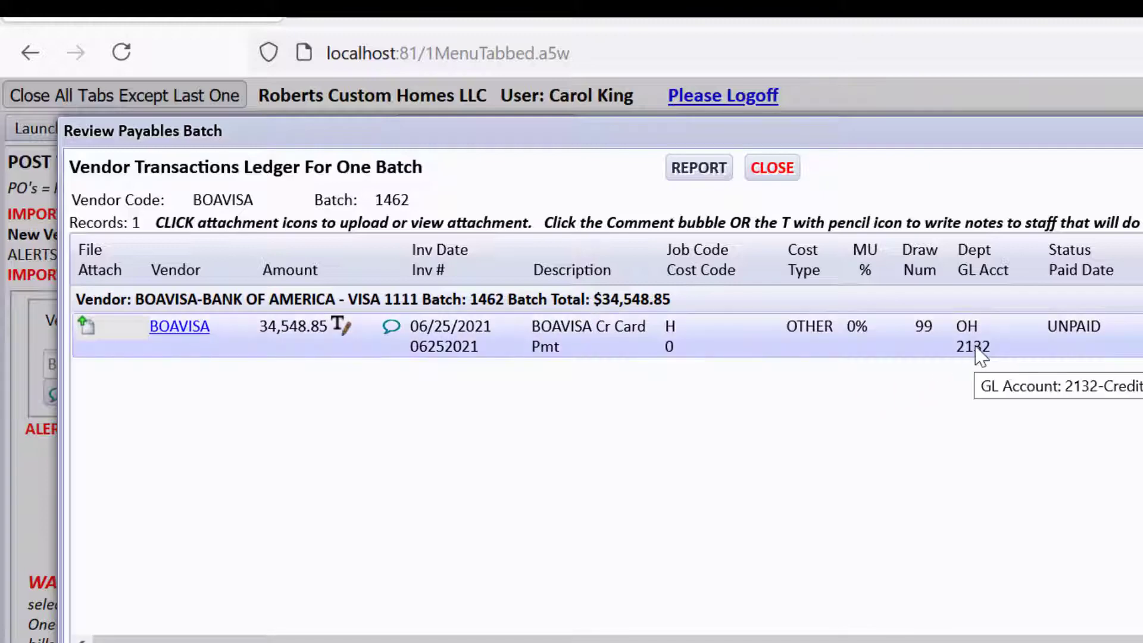
click(786, 169)
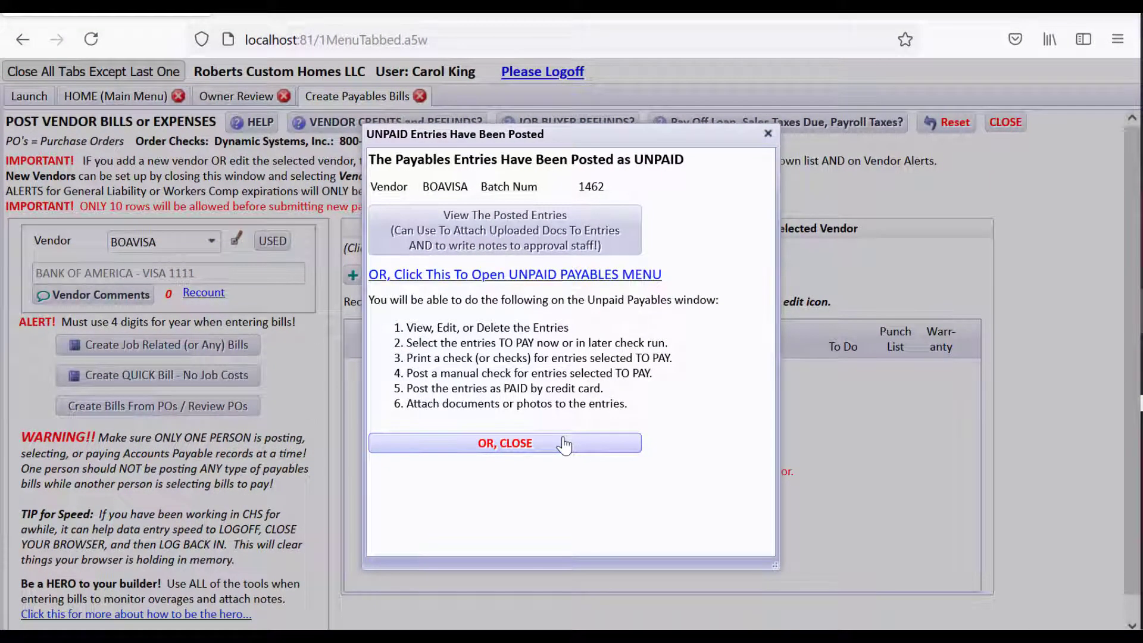
click(564, 444)
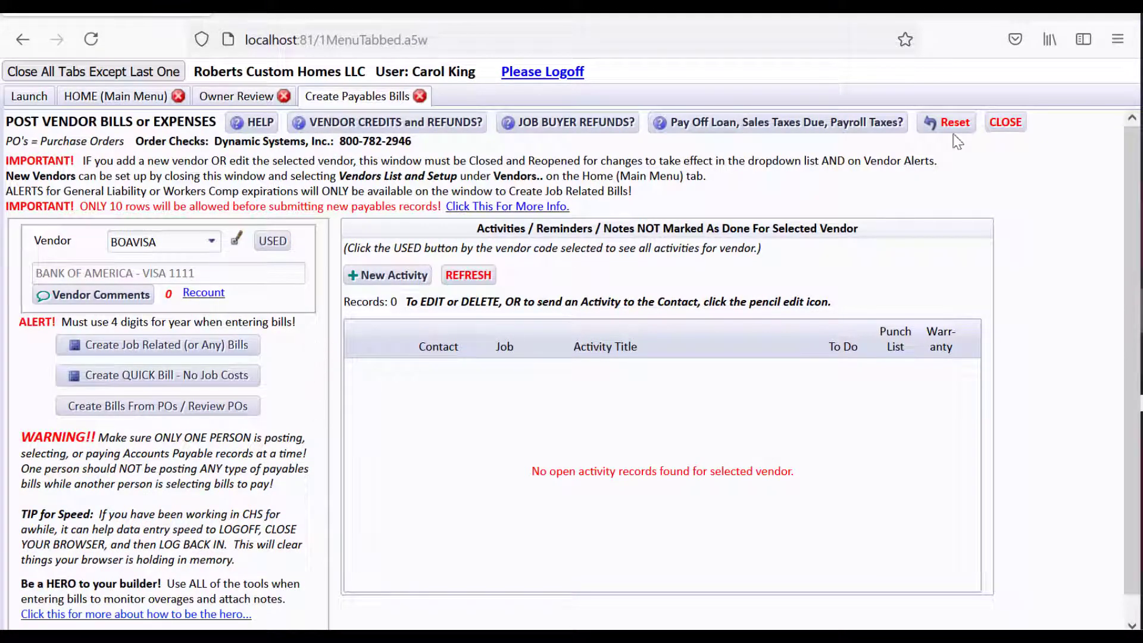
click(1005, 122)
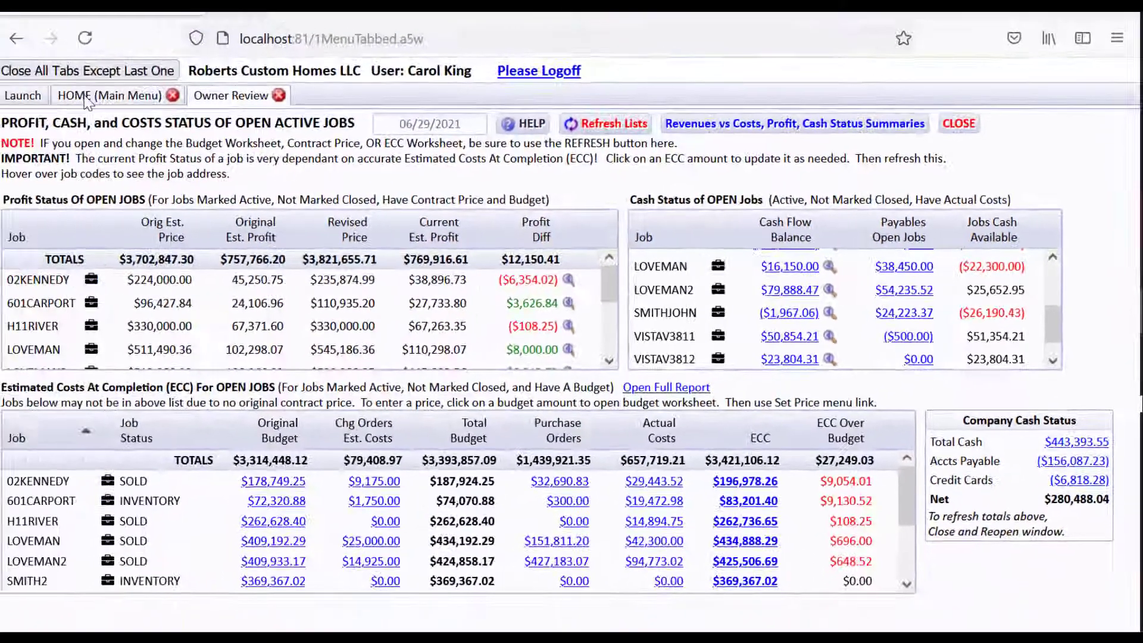
Open the unpaid payables menu from the main menu and bring up the list of all unpaid vendor bills
click(86, 99)
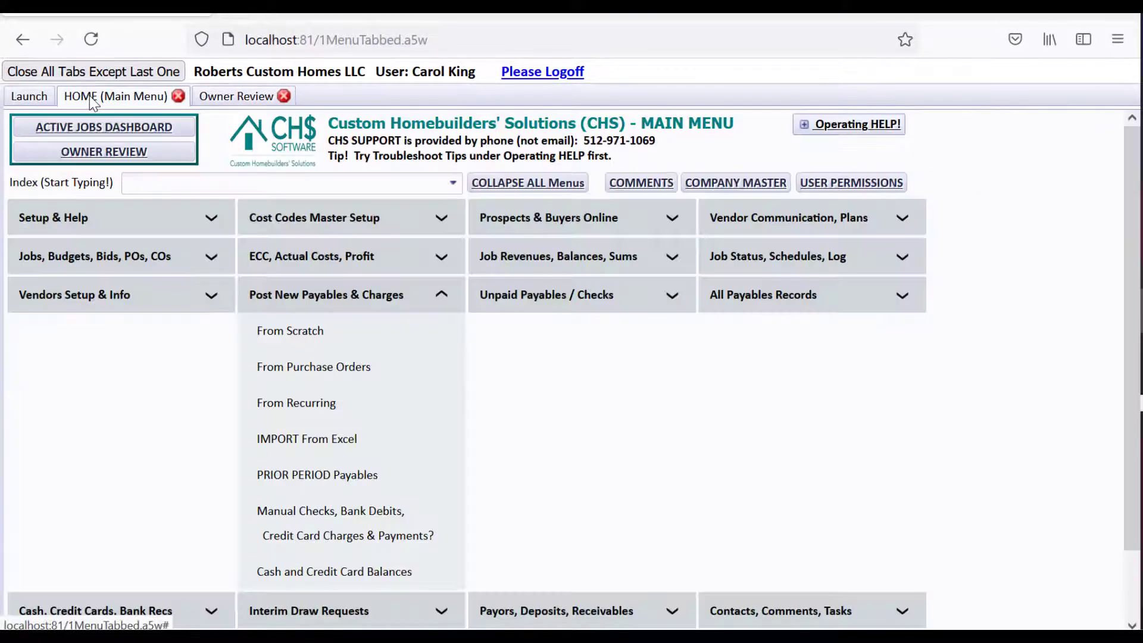
click(441, 298)
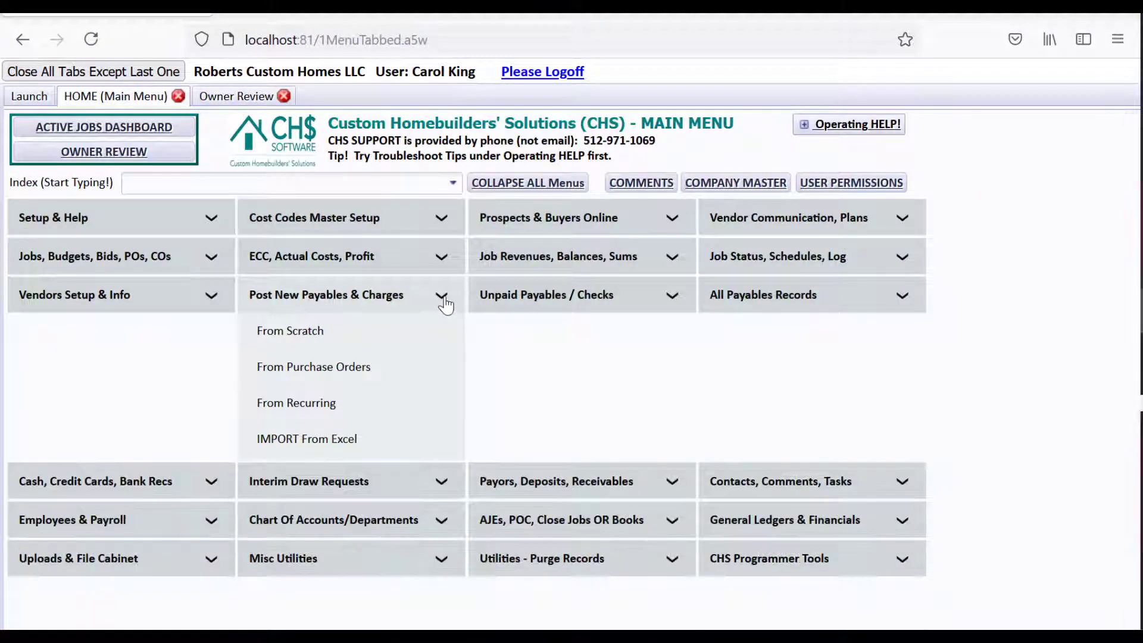
click(529, 300)
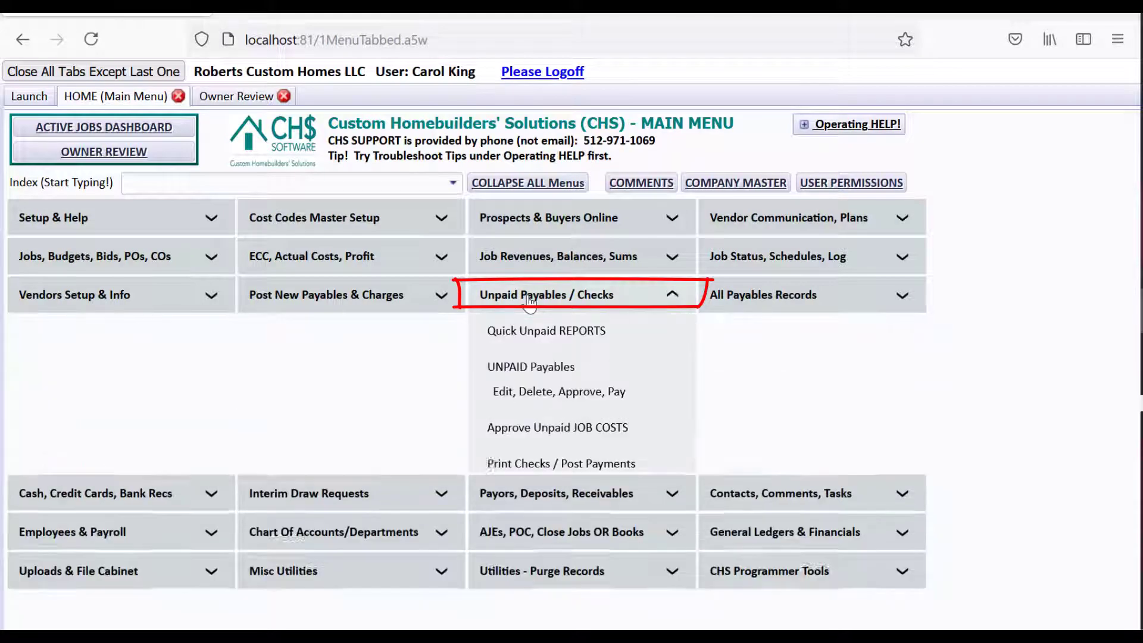
click(518, 390)
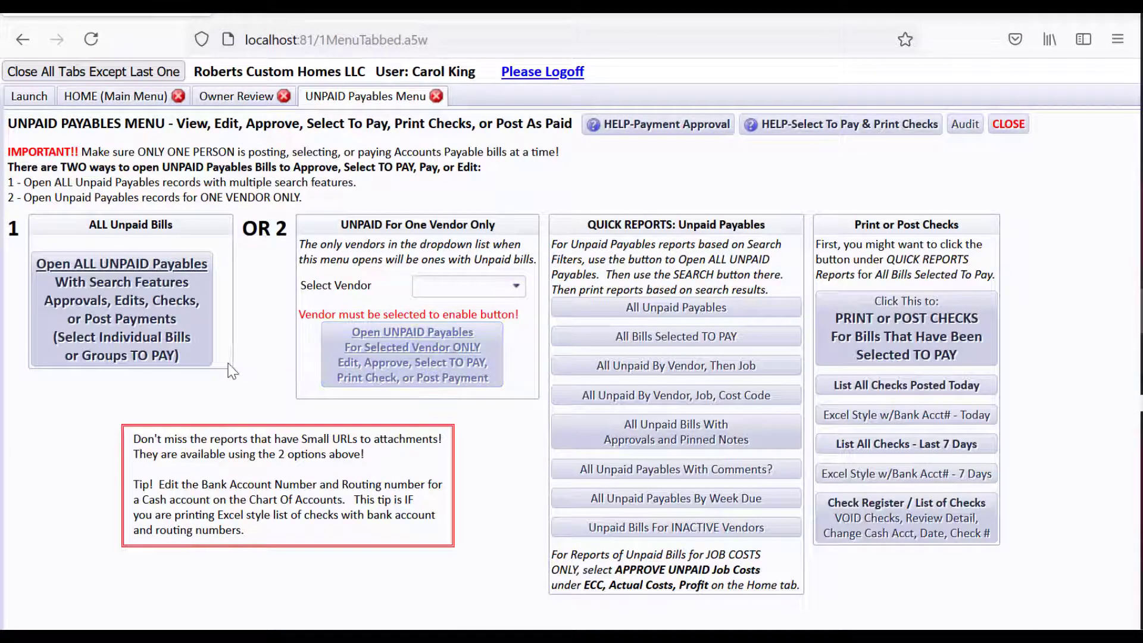
click(141, 98)
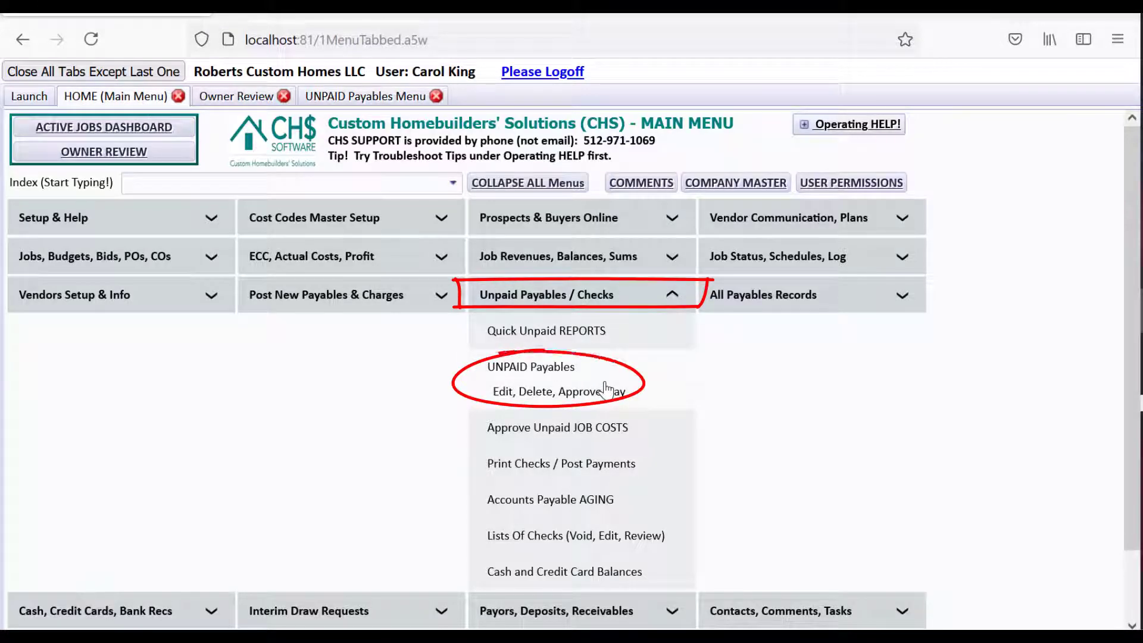
click(334, 96)
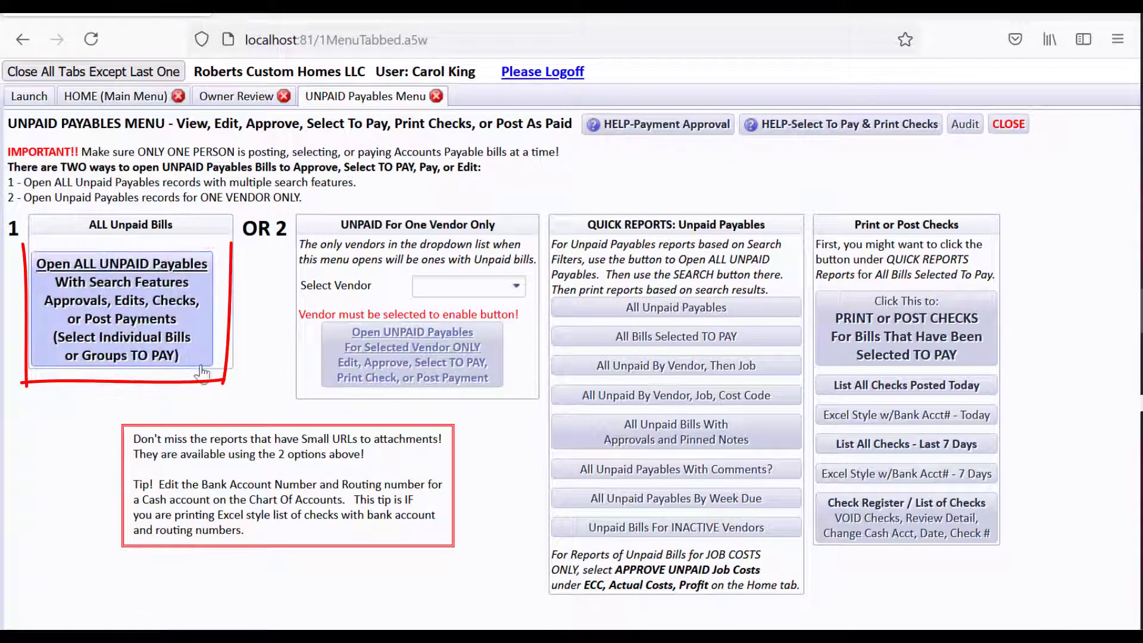
click(143, 312)
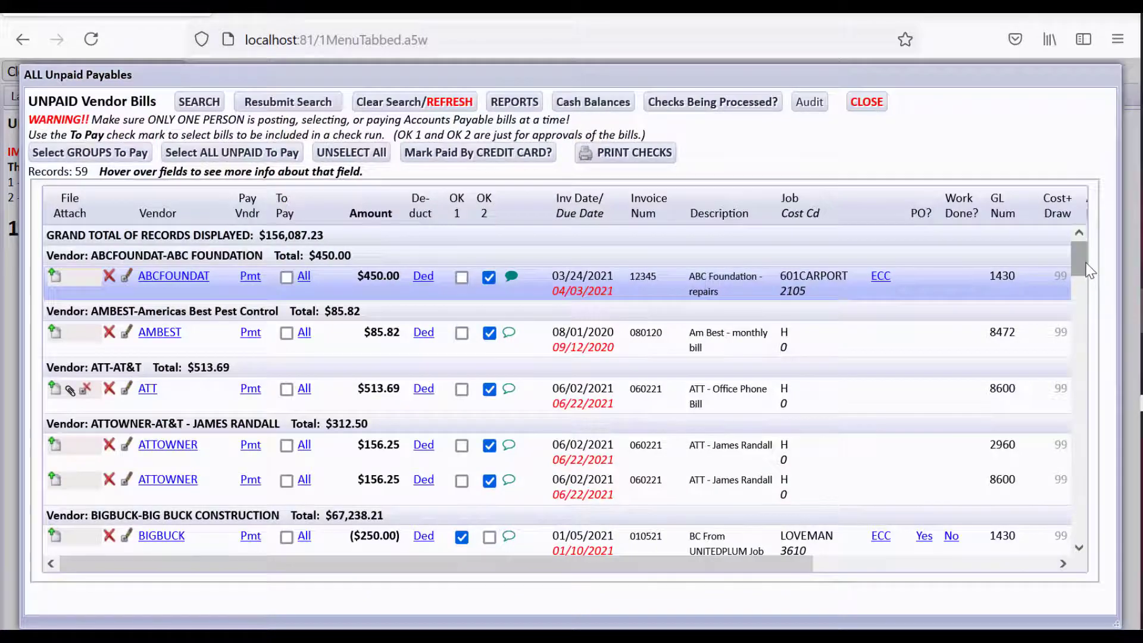
Find the BOAVISA payment bill among the unpaid bills and examine the OK 1 and OK 2 approvals of the BIGBUCK, BSSERVICES and CLAYTON bills
drag(1078, 262, 1078, 326)
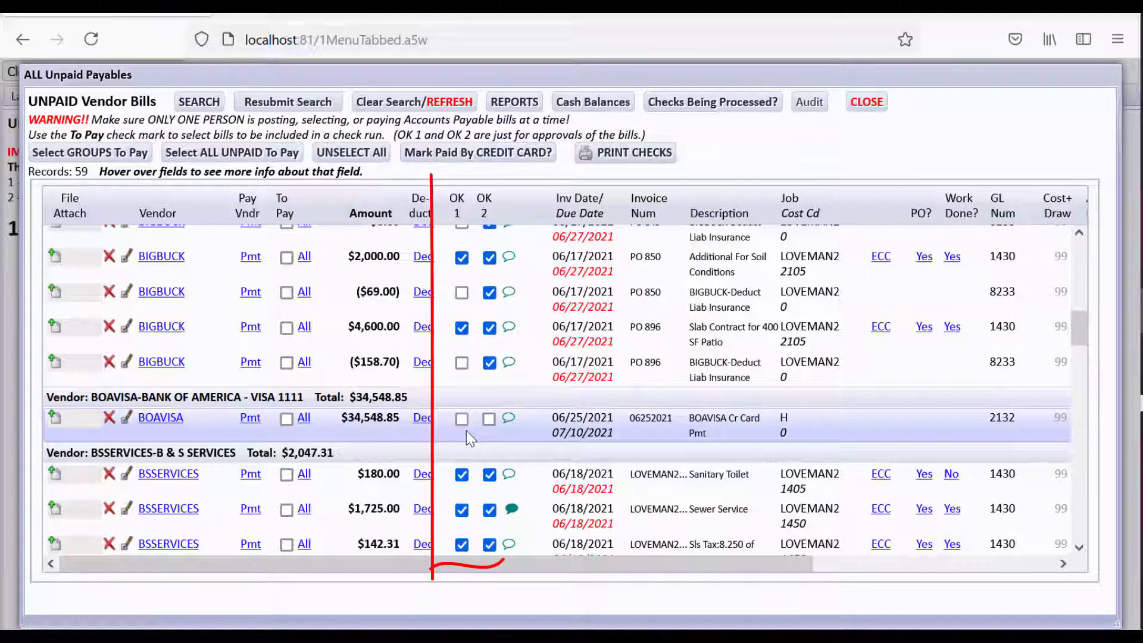
drag(1076, 328, 1076, 307)
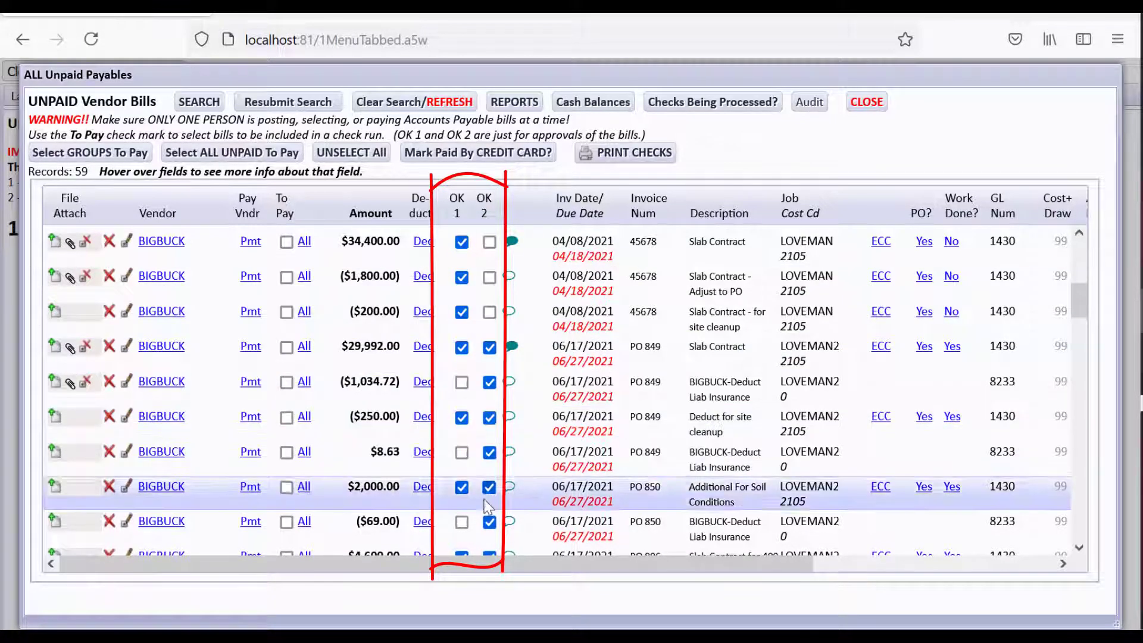
mouse_move(1083, 297)
mouse_down()
mouse_move(1077, 305)
mouse_move(1081, 294)
mouse_up()
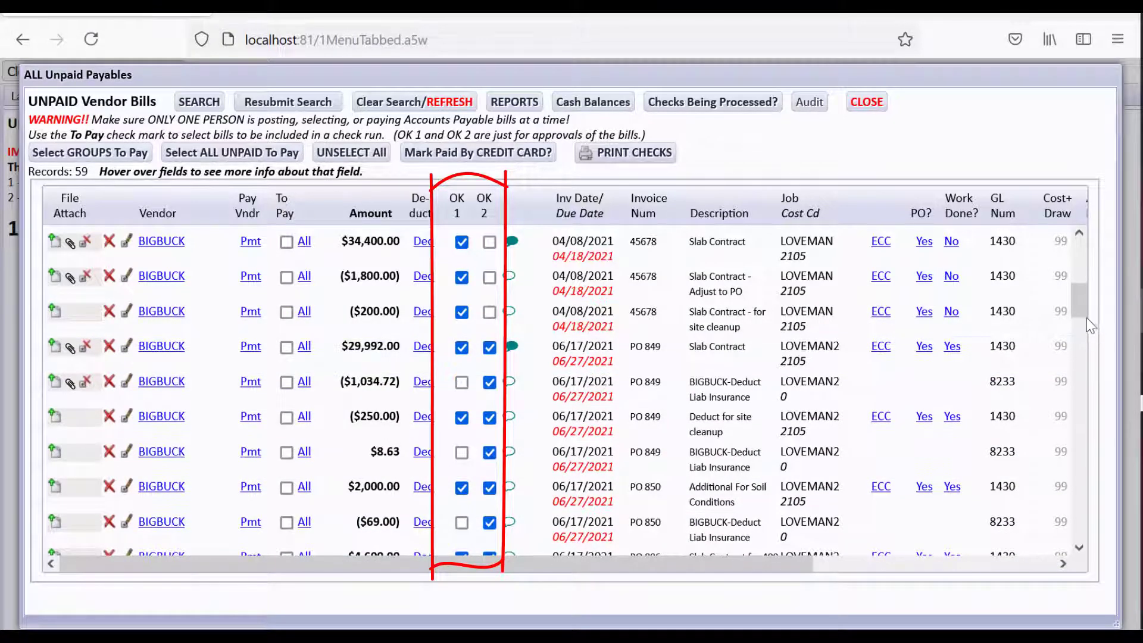
drag(1080, 301, 1069, 359)
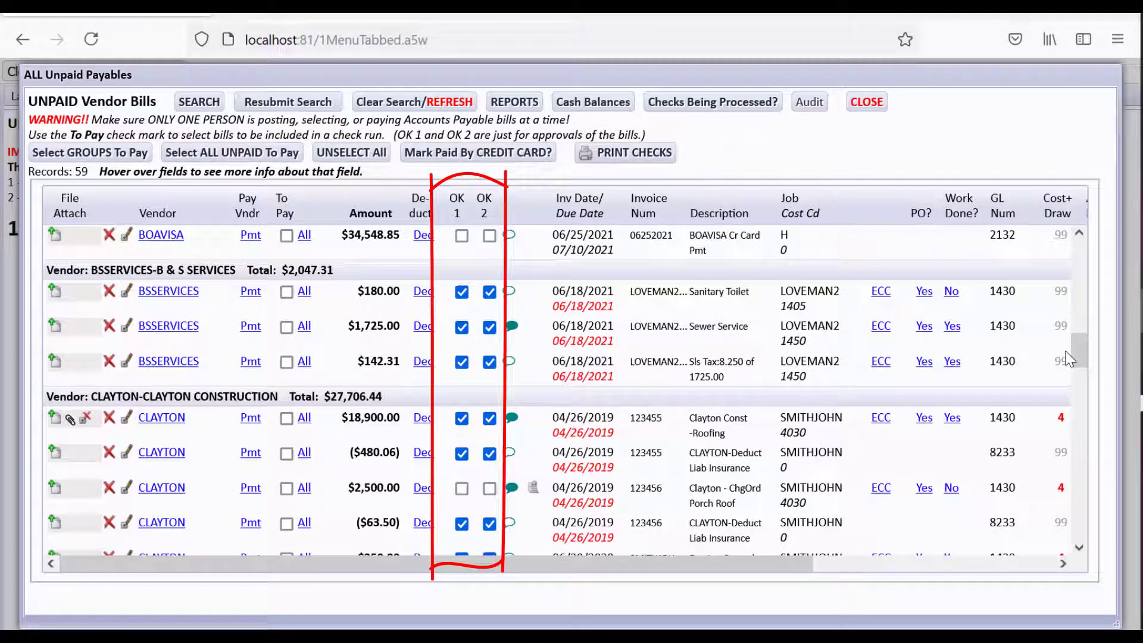
scroll(1071, 355, down, 3)
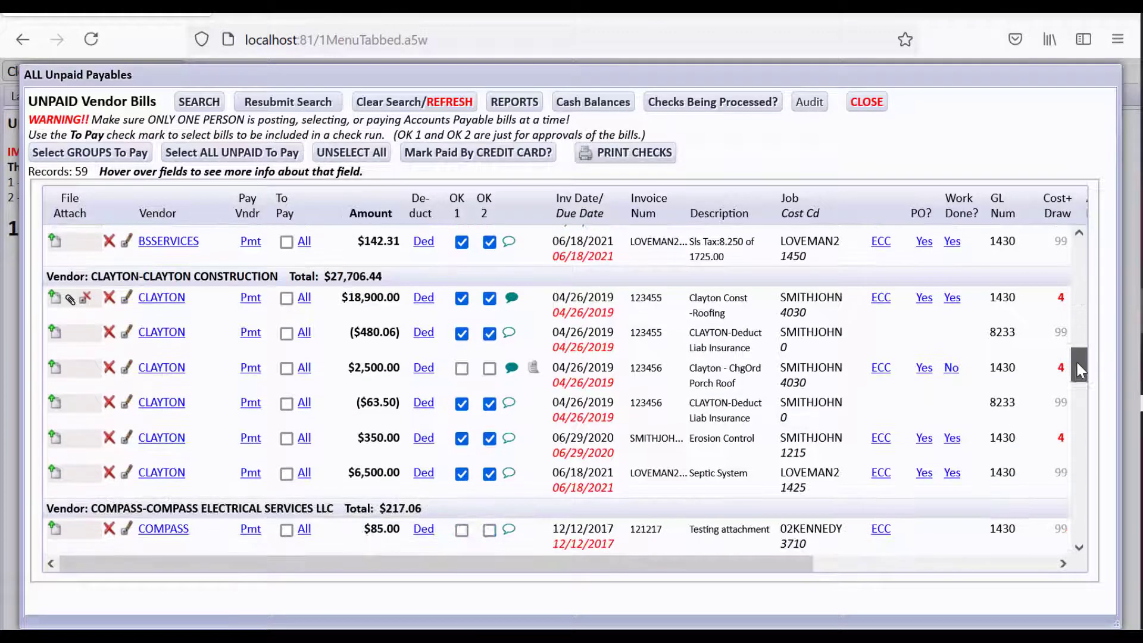
Open the comments list for CLAYTON's $2,500.00 porch roof bill, read its comments, and close the comment windows
click(510, 369)
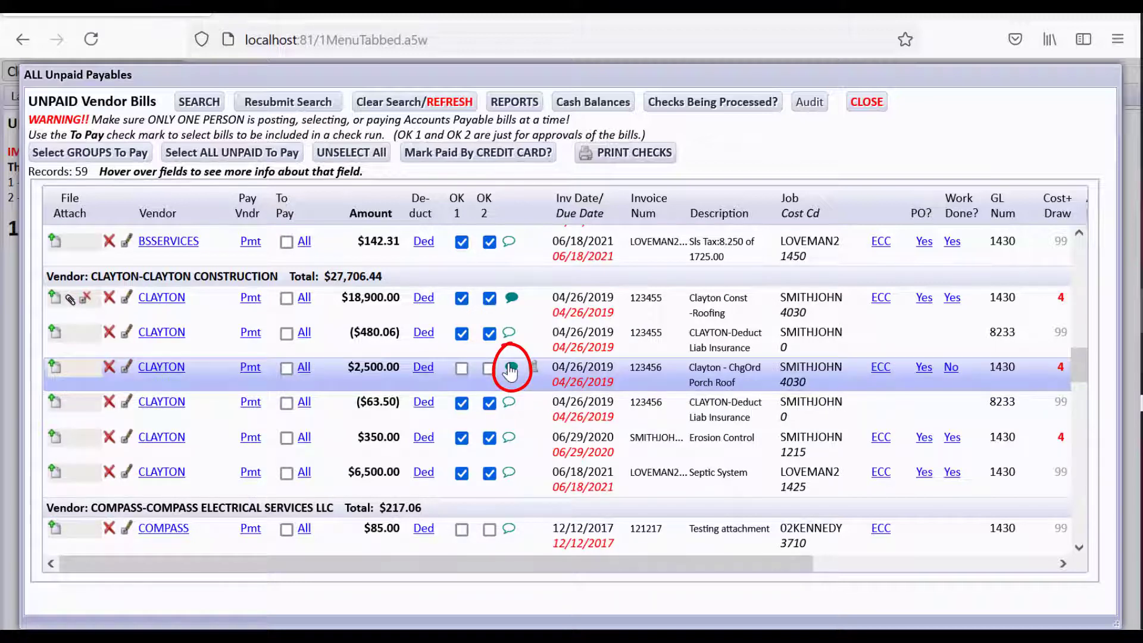
click(510, 369)
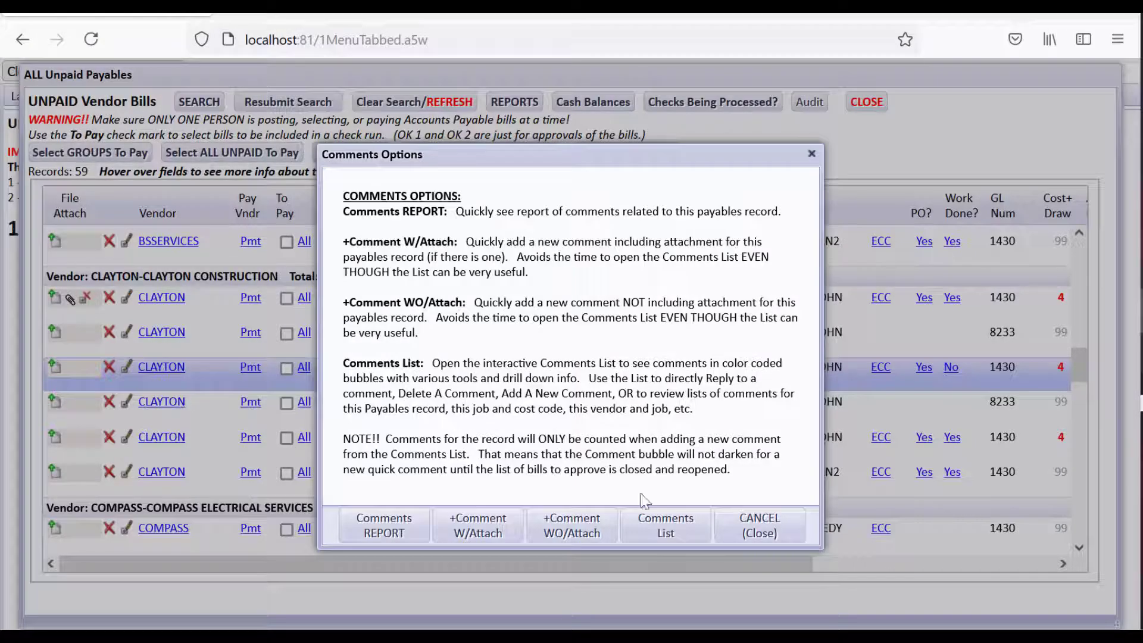
click(666, 525)
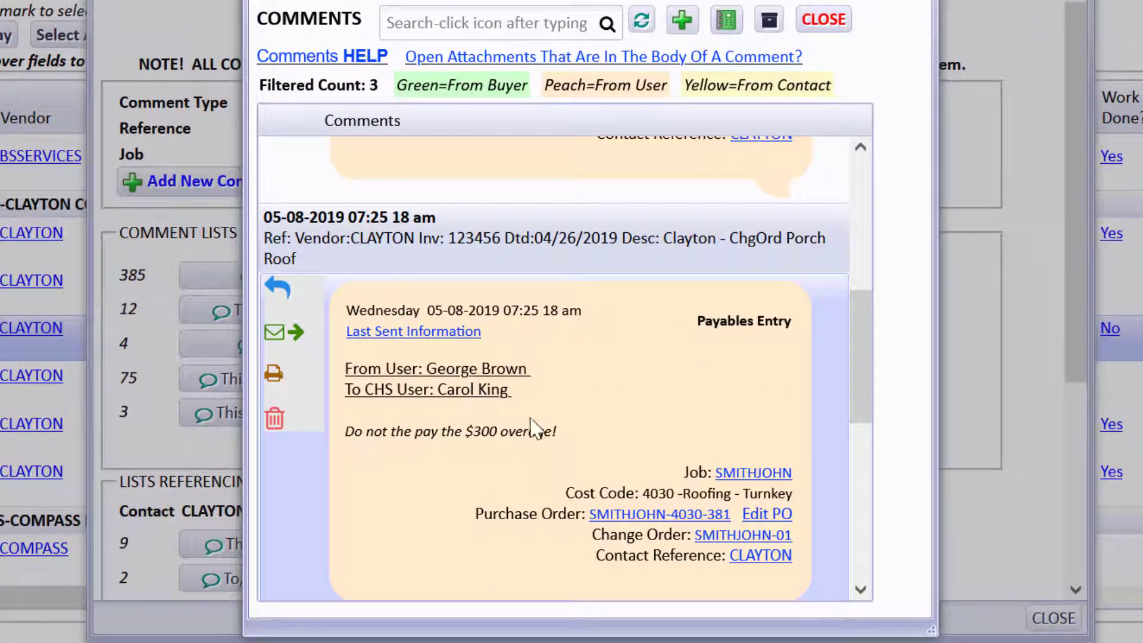
scroll(859, 351, down, 1)
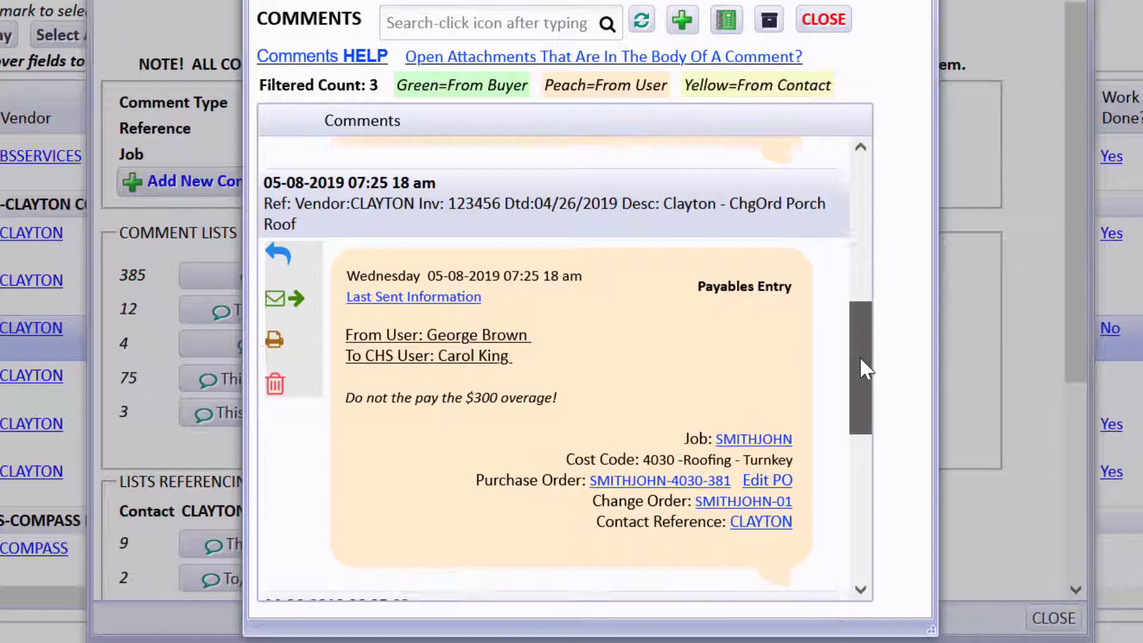
scroll(860, 359, down, 1)
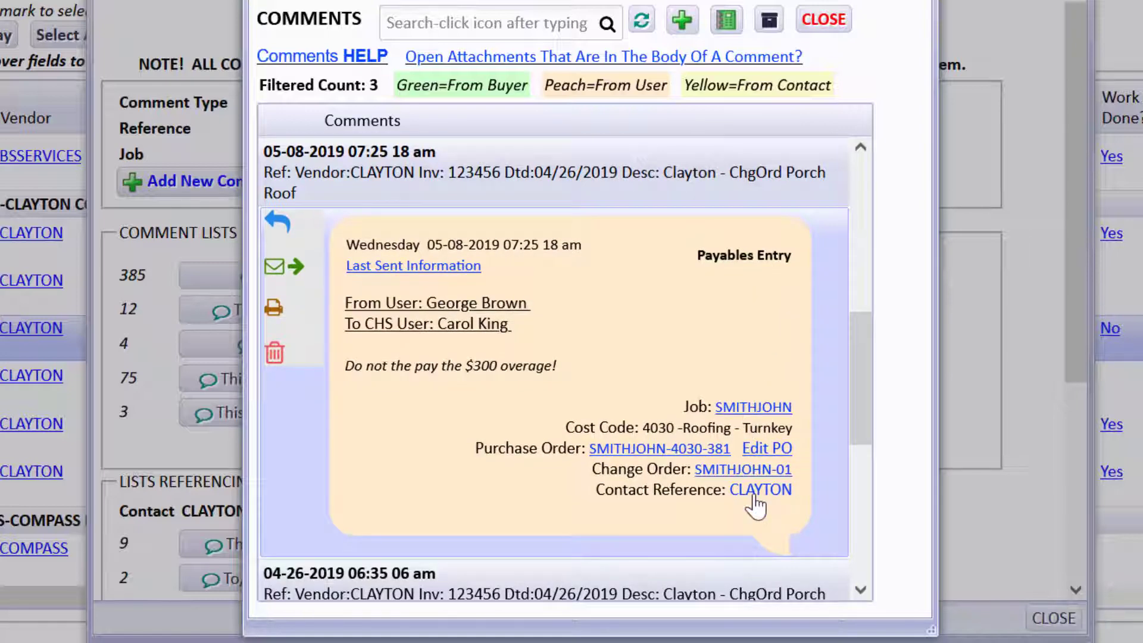
scroll(867, 403, down, 10)
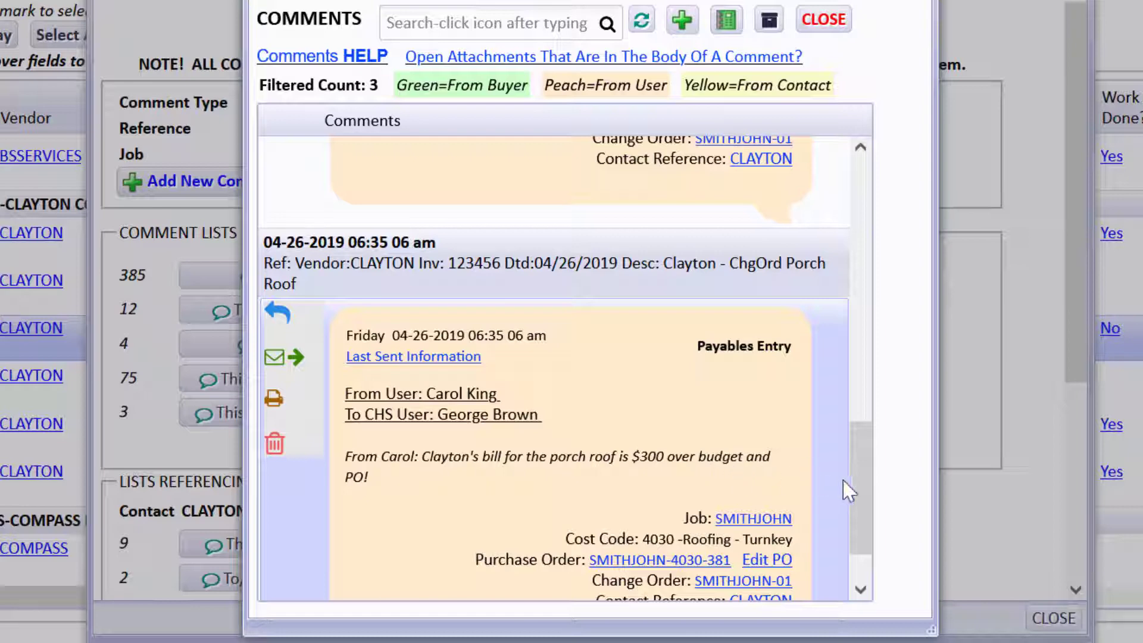
drag(868, 506, 854, 386)
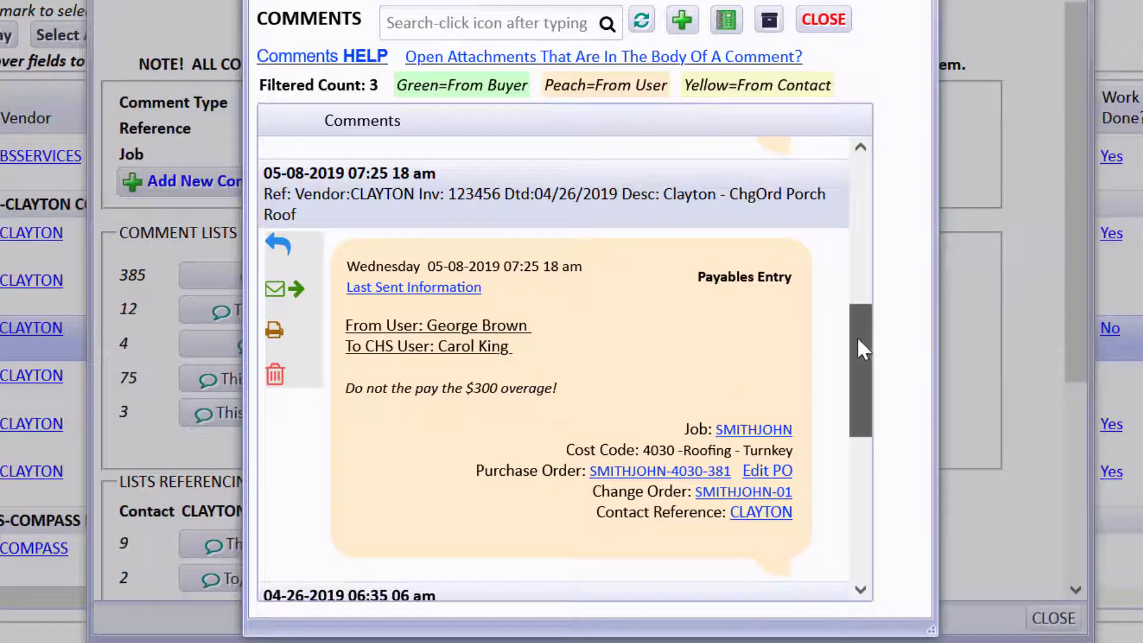
drag(857, 340, 858, 213)
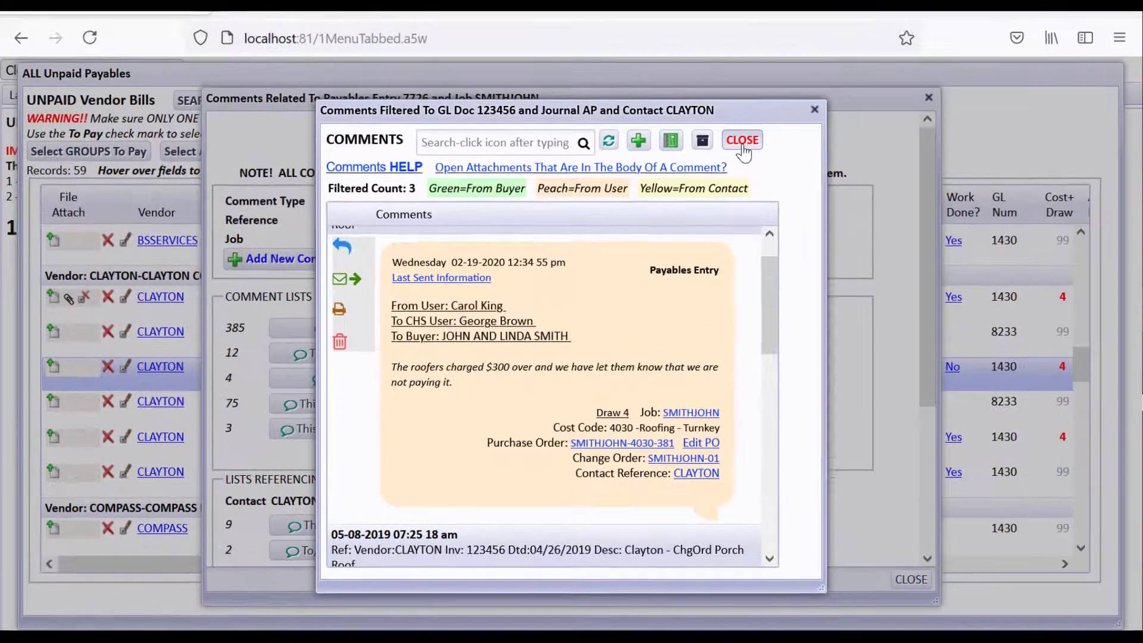
click(823, 22)
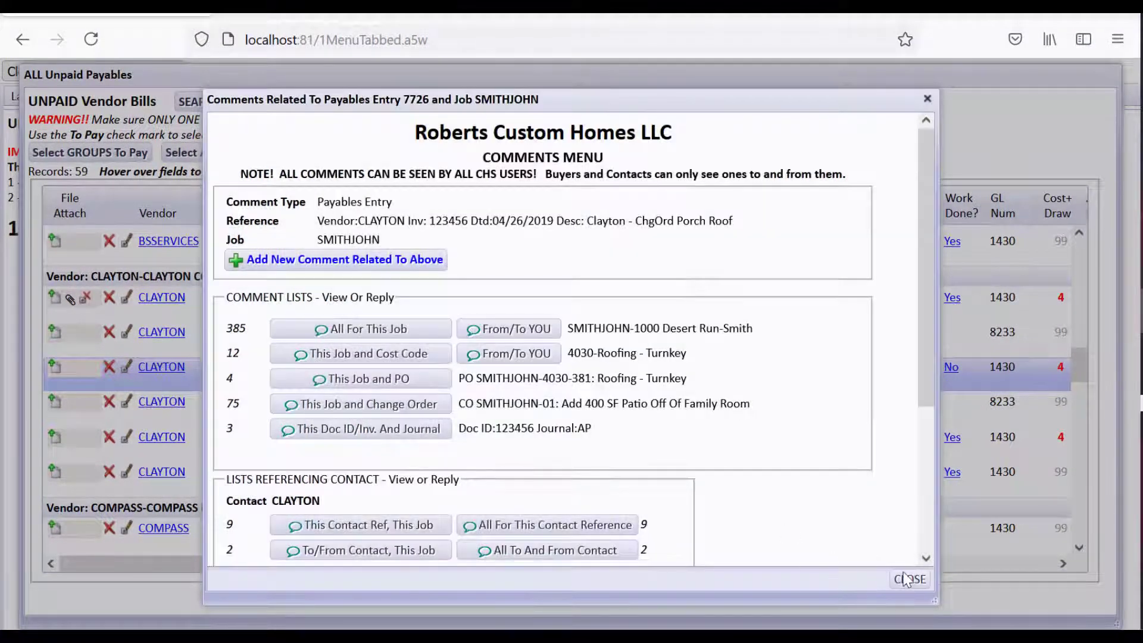
click(905, 578)
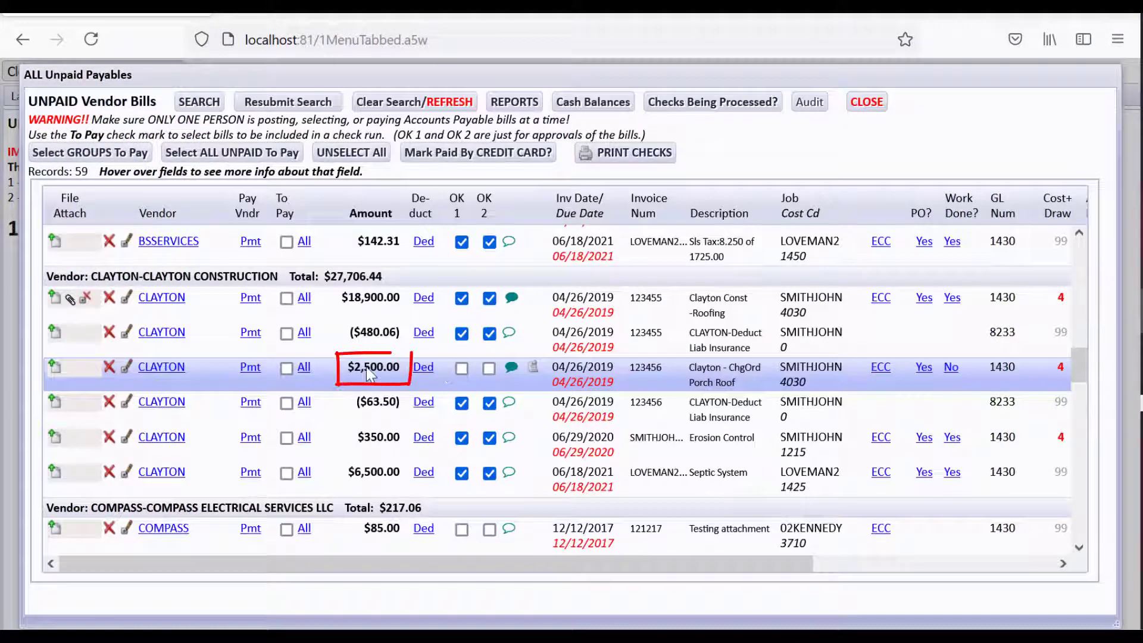
View the ECC report and the purchase order for CLAYTON's $2,500.00 porch roof bill, and close the unpaid bills list
click(881, 373)
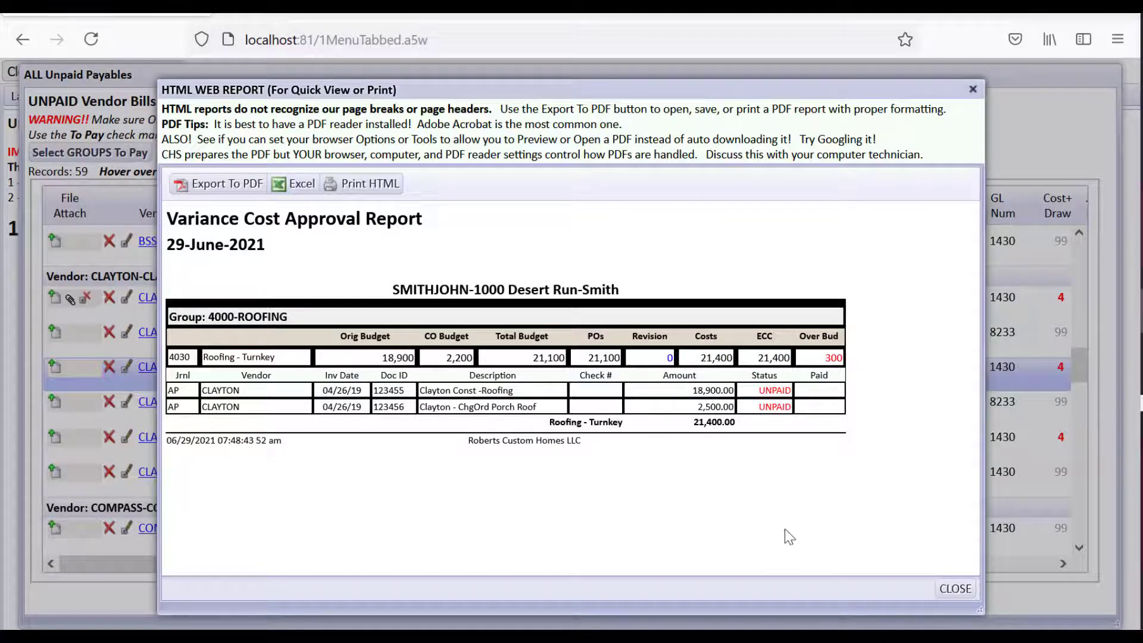
click(950, 592)
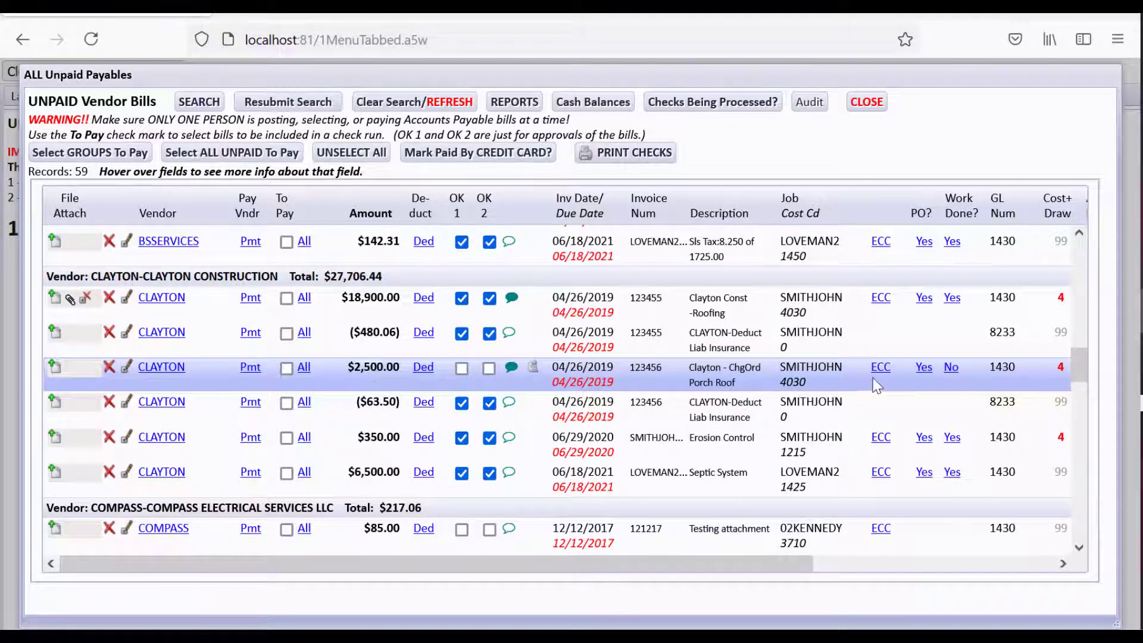
scroll(1083, 371, up, 1)
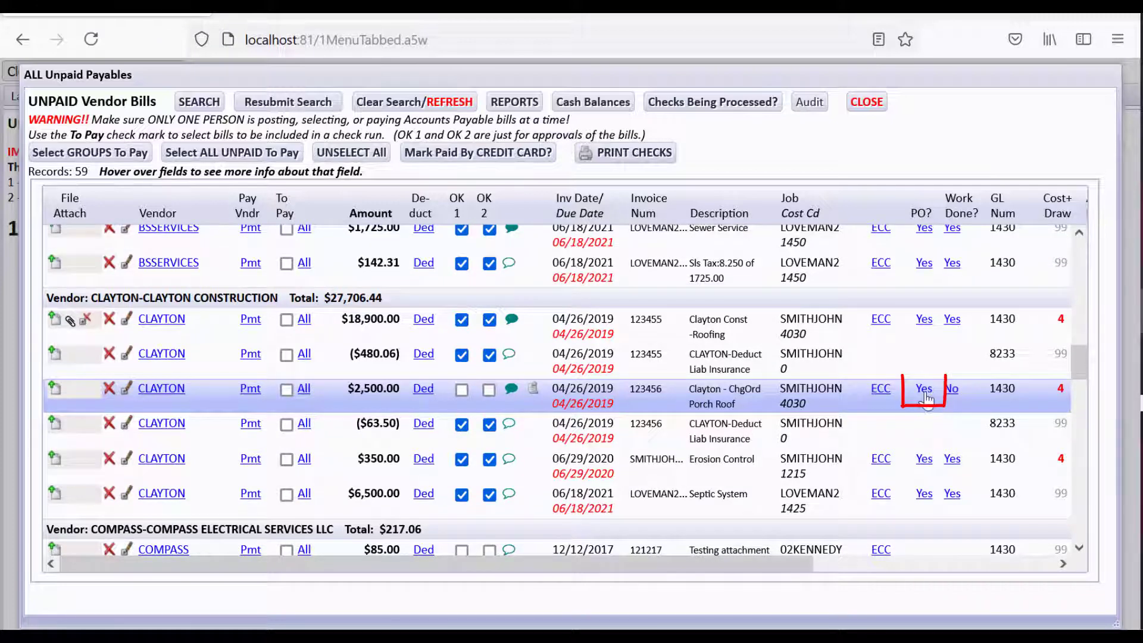
click(924, 390)
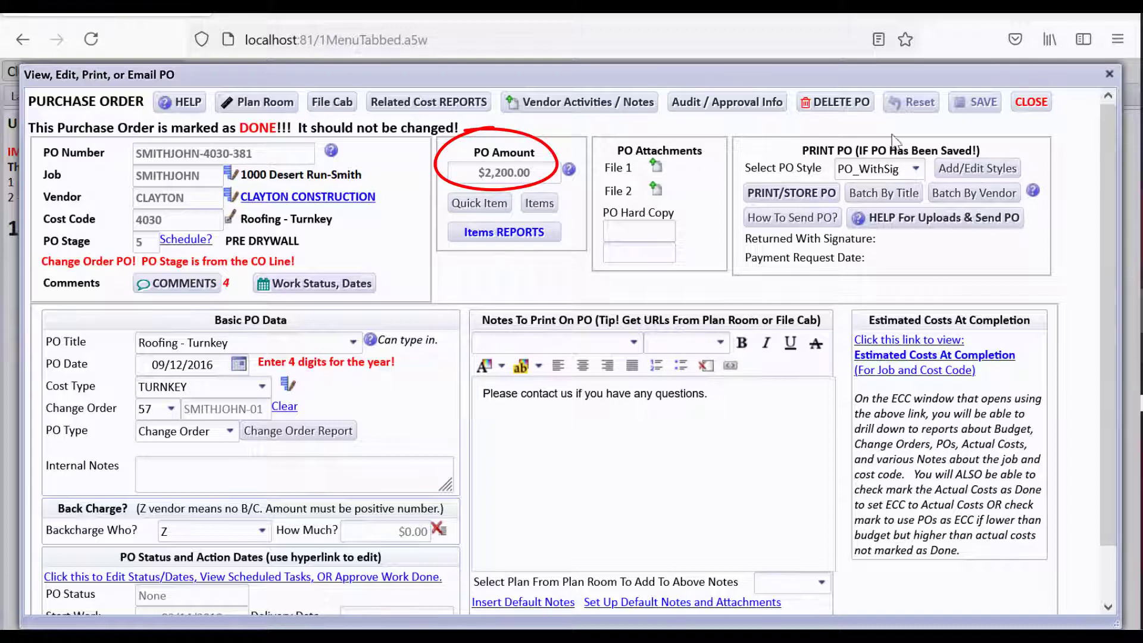
click(1031, 104)
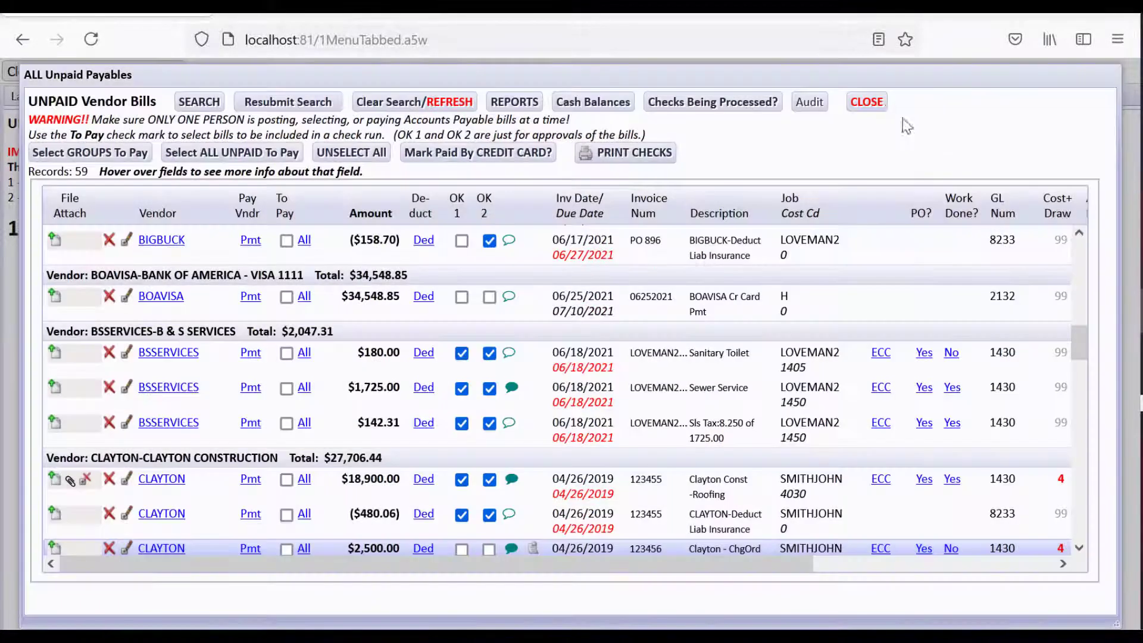
click(867, 102)
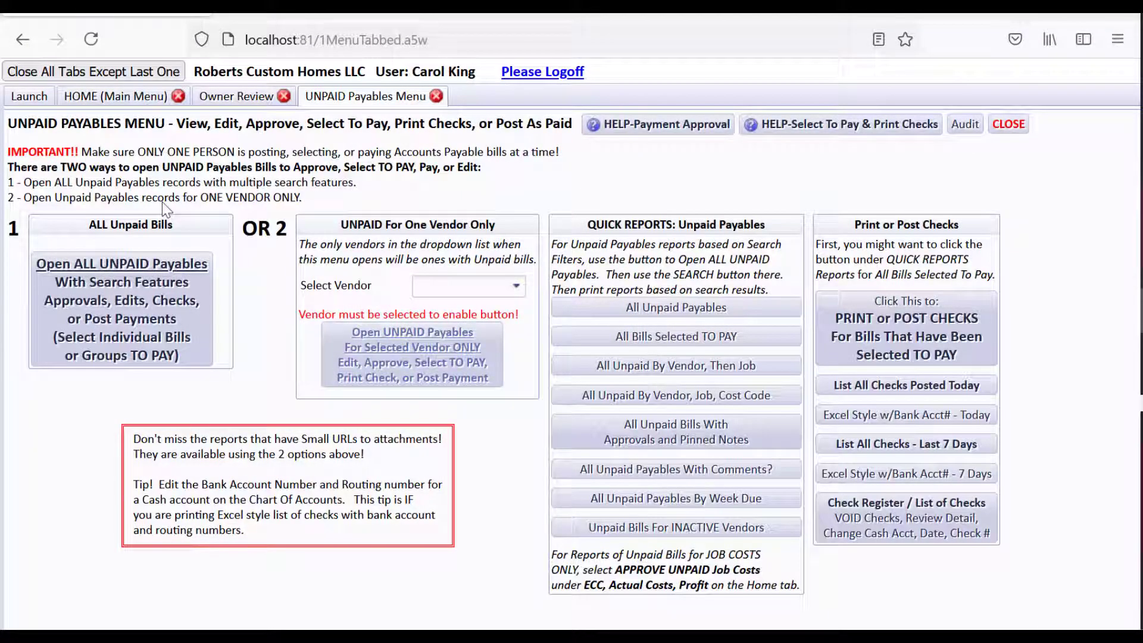
Start posting new payables from scratch for vendor CLAYTON and open a new job-related bill
click(148, 100)
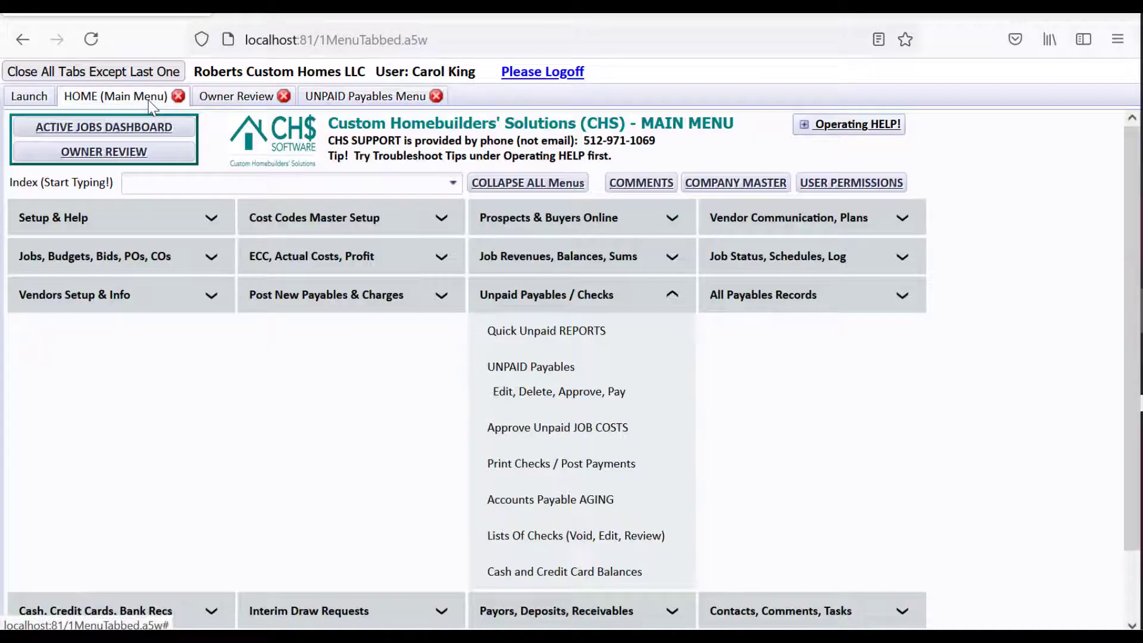
click(339, 301)
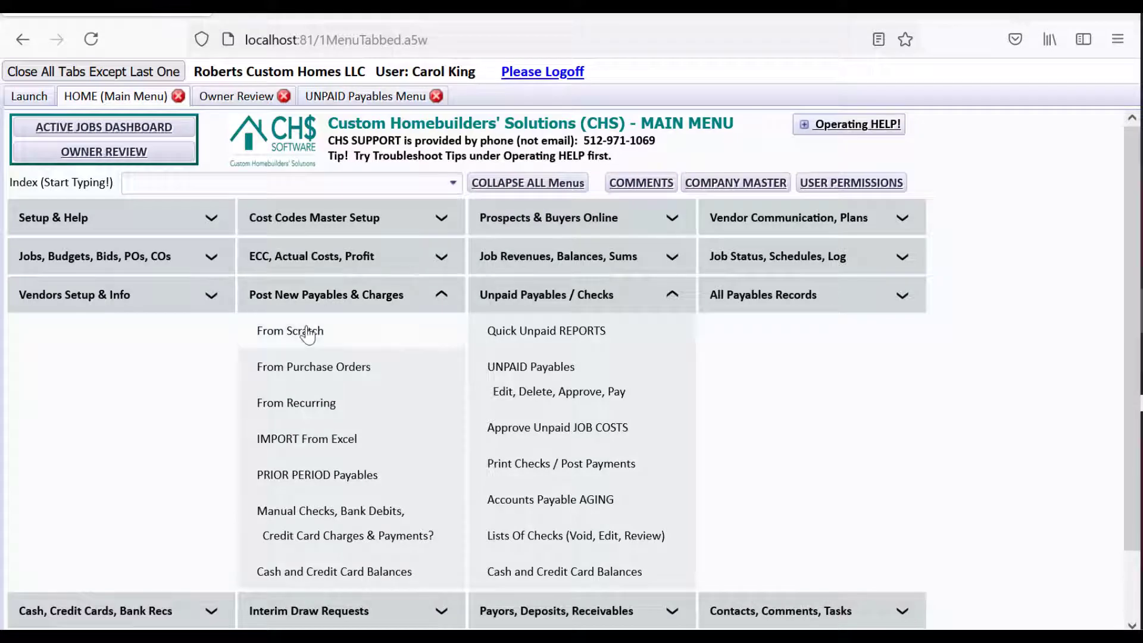
click(424, 337)
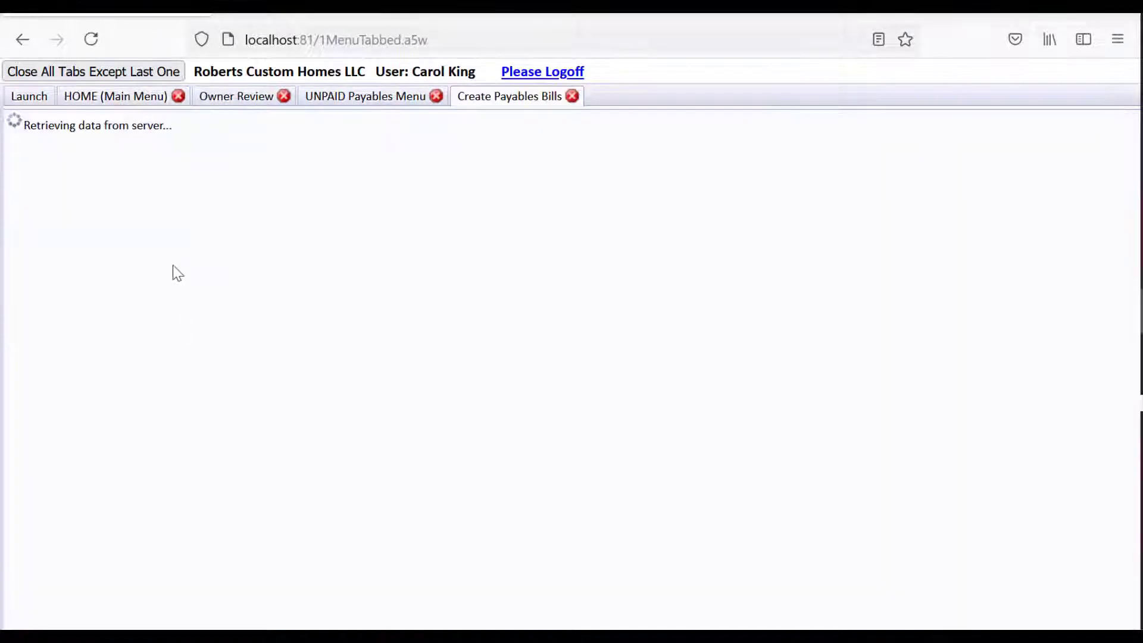
text(c)
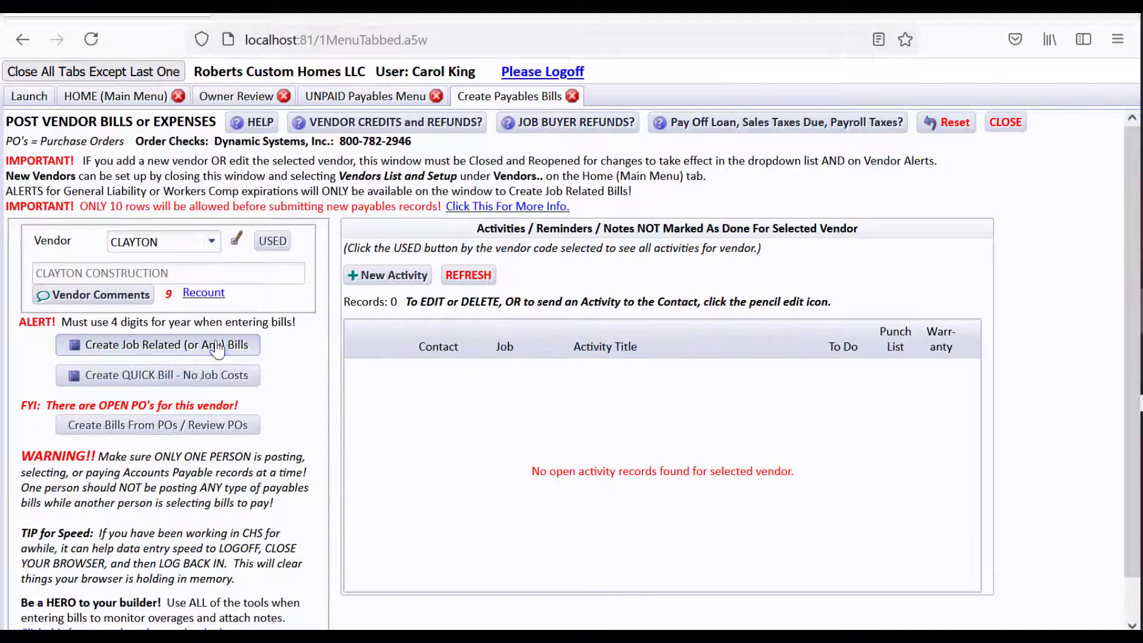
click(218, 350)
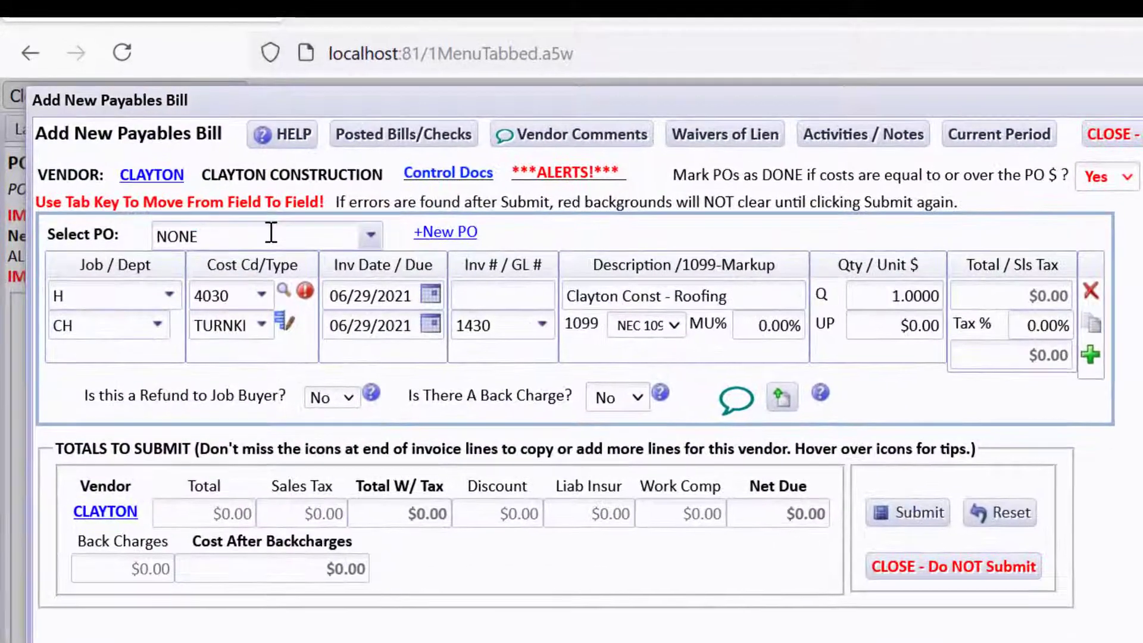
Select CLAYTON's 2200 Roofing - Turnkey purchase order for the bill, dismiss the deduction notice, and set the unit price to -300
text(smit)
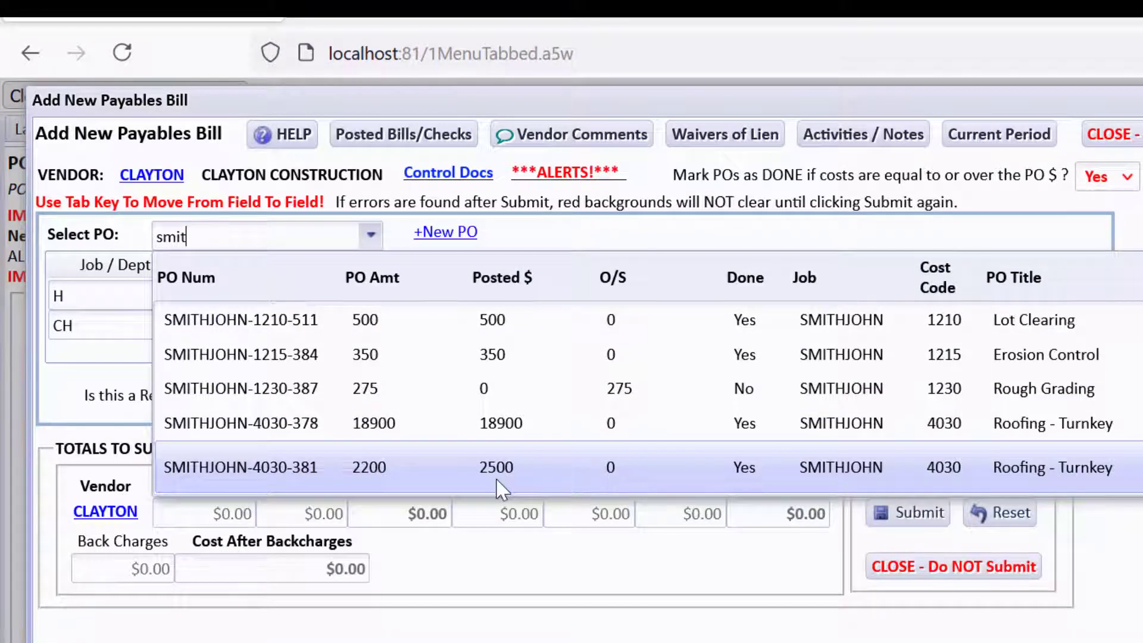
click(498, 481)
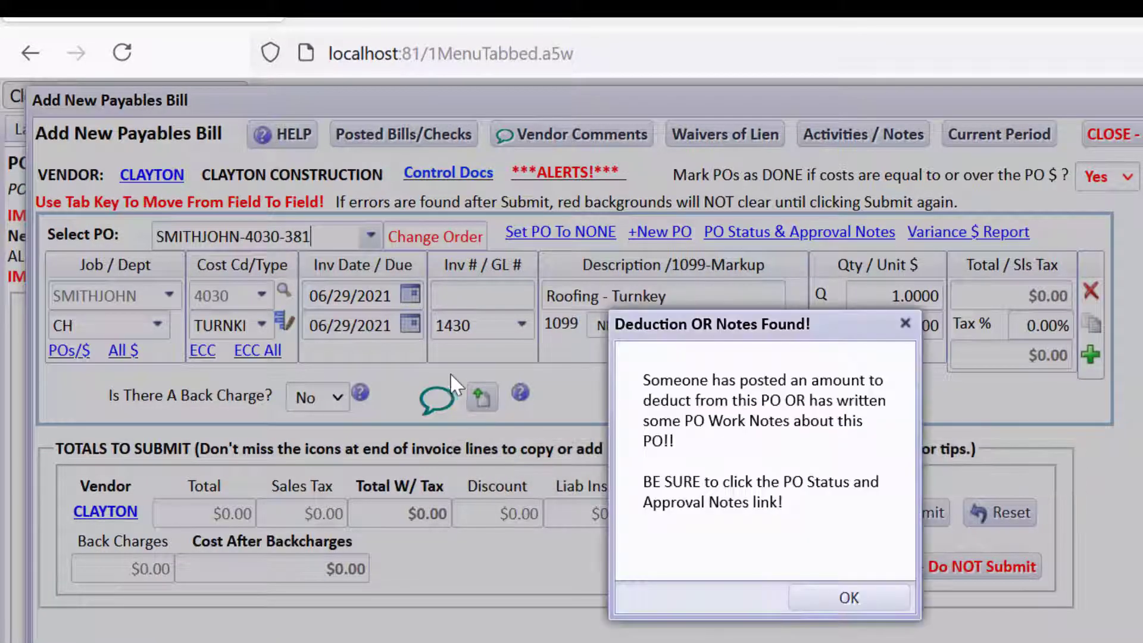
click(884, 604)
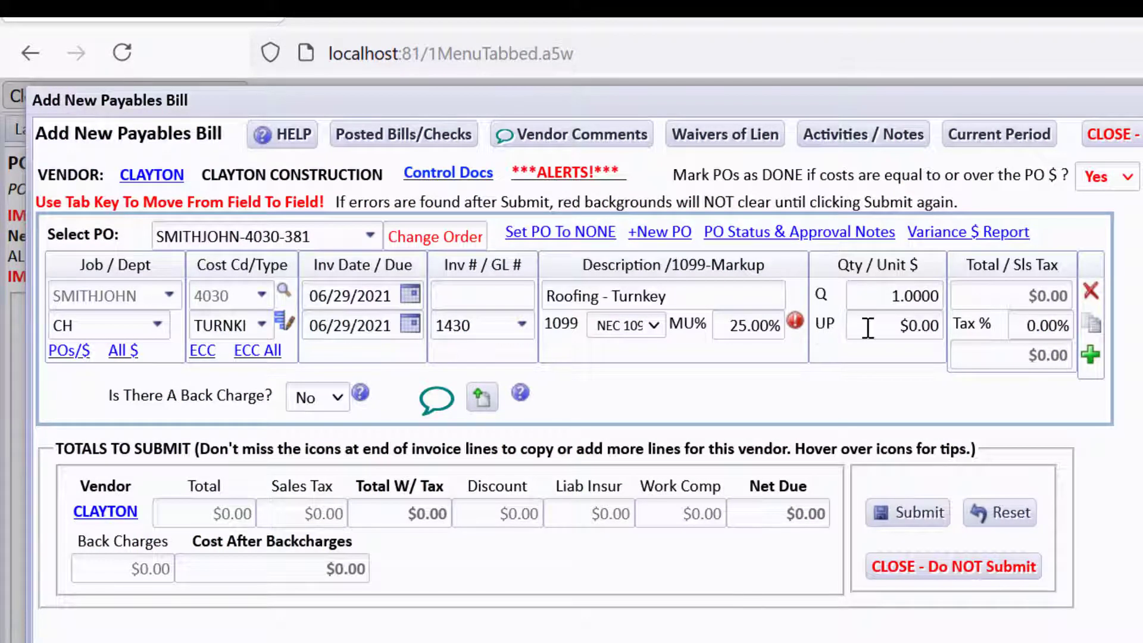
drag(867, 326, 988, 334)
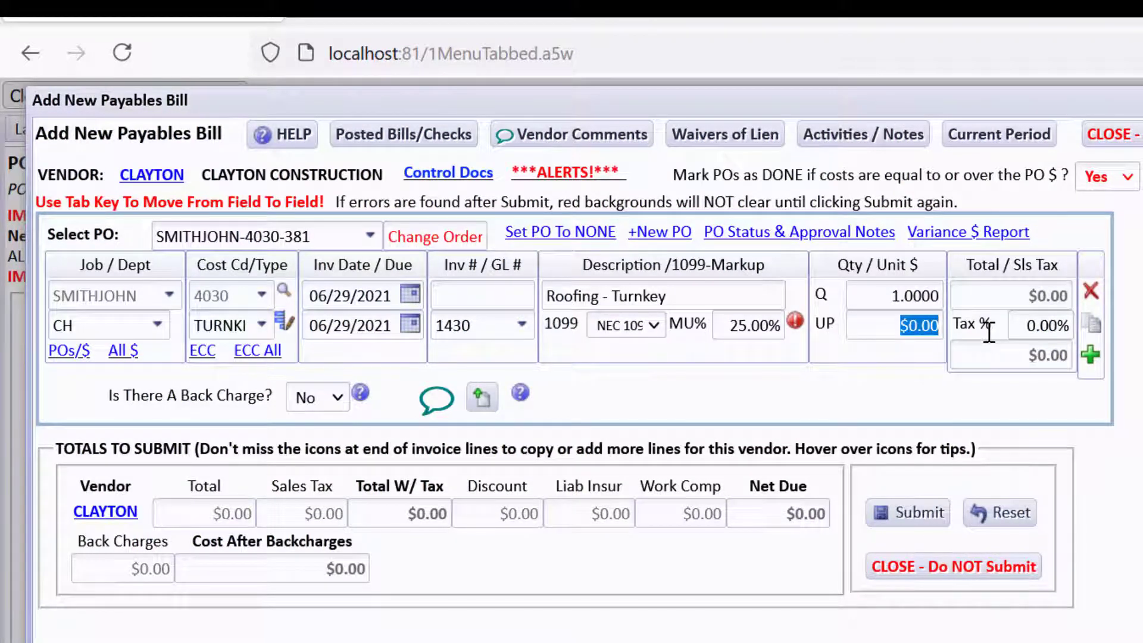
text(-300)
key(Tab)
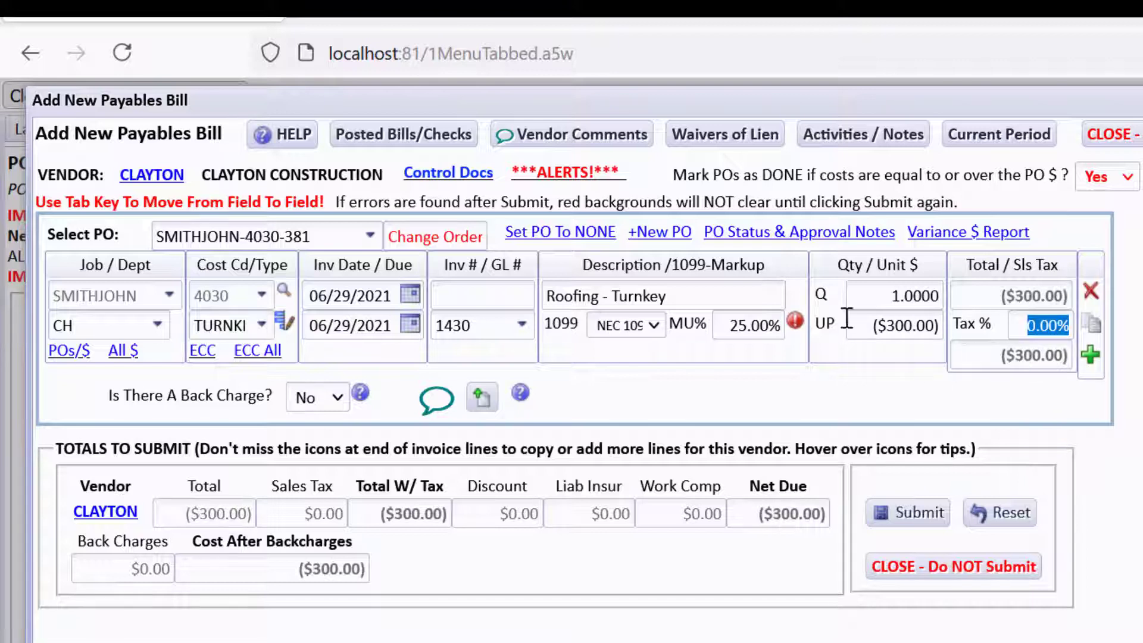
Change the bill's description to "Roofing - Deduct overage on bill" and enter "Ded Overage" as its invoice number
double_click(666, 296)
text(Deduct over)
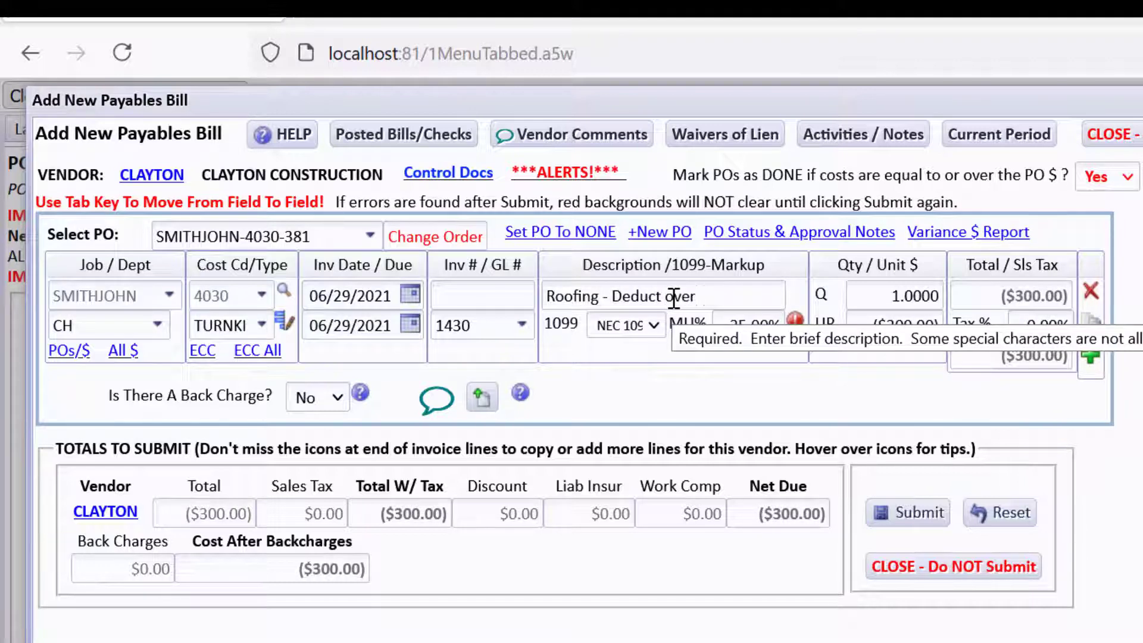
text(age on bi)
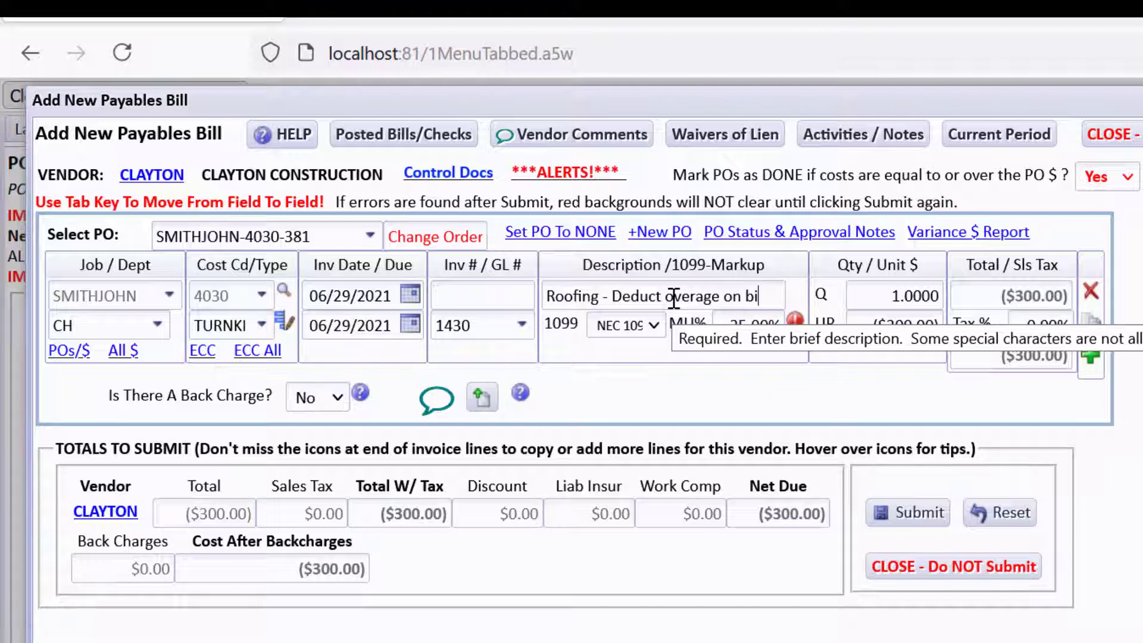
click(485, 300)
text(Ded Overage)
key(Tab)
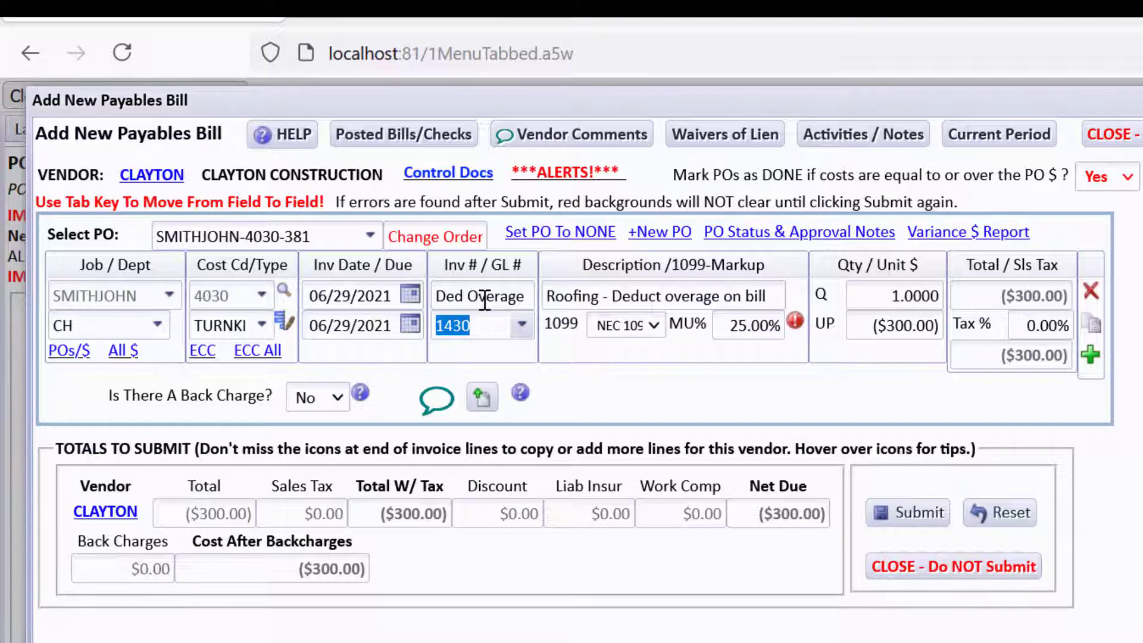
Submit the CLAYTON deduction bill, post it as unpaid to pay later, and close the posting confirmation
click(908, 513)
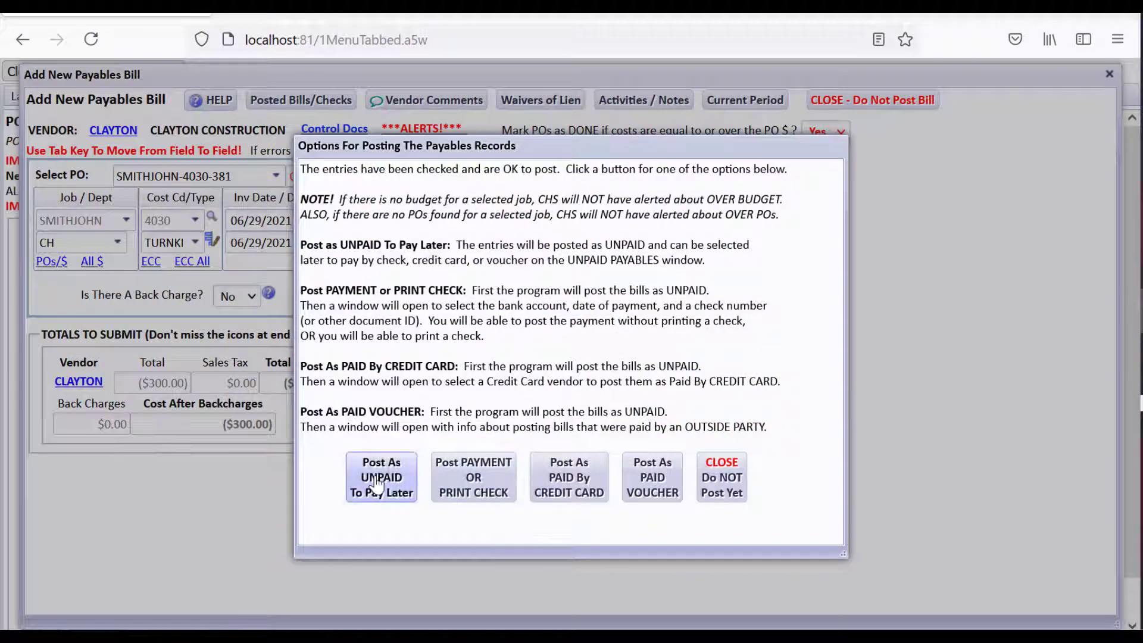
click(377, 483)
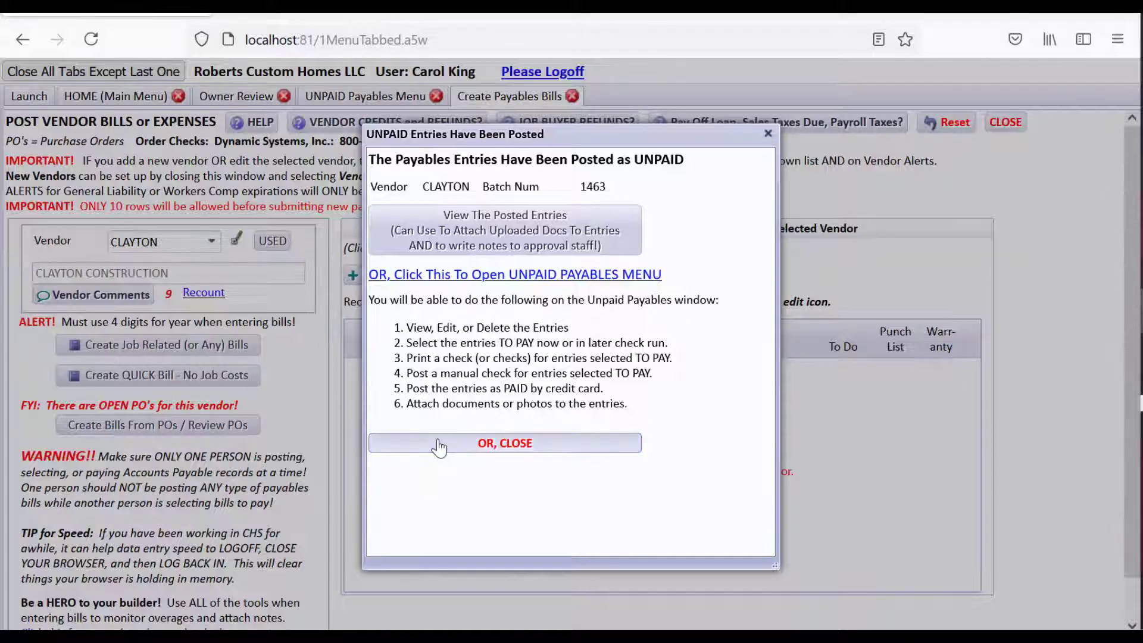
click(440, 443)
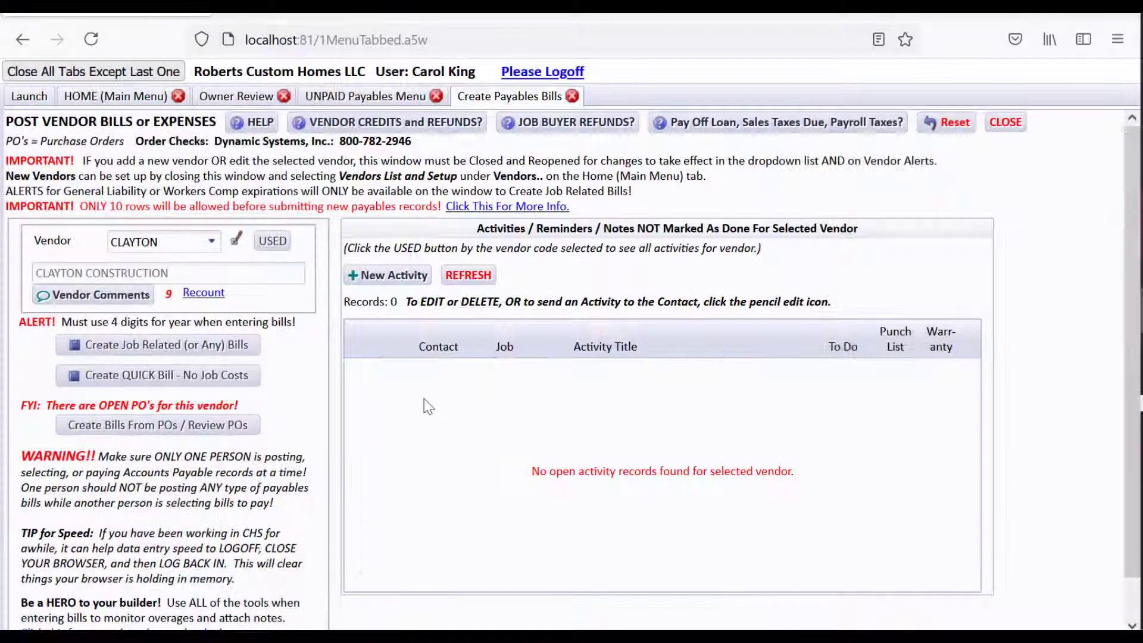
Return to the unpaid payables menu and open the unpaid bills for vendor CLAYTON only
click(355, 97)
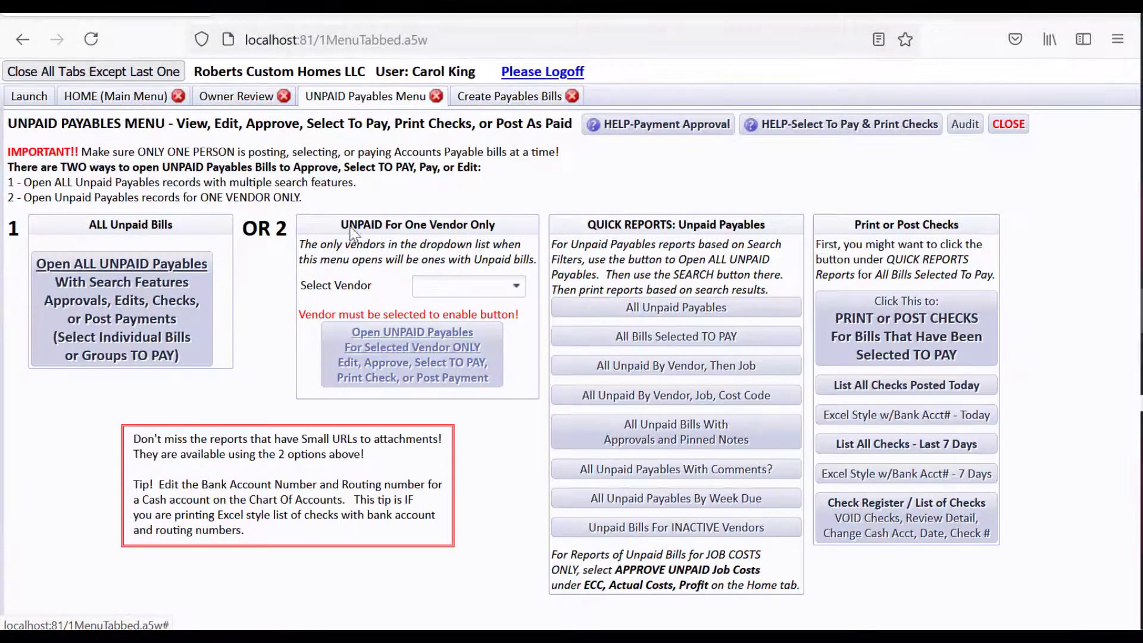
click(445, 286)
text(clay)
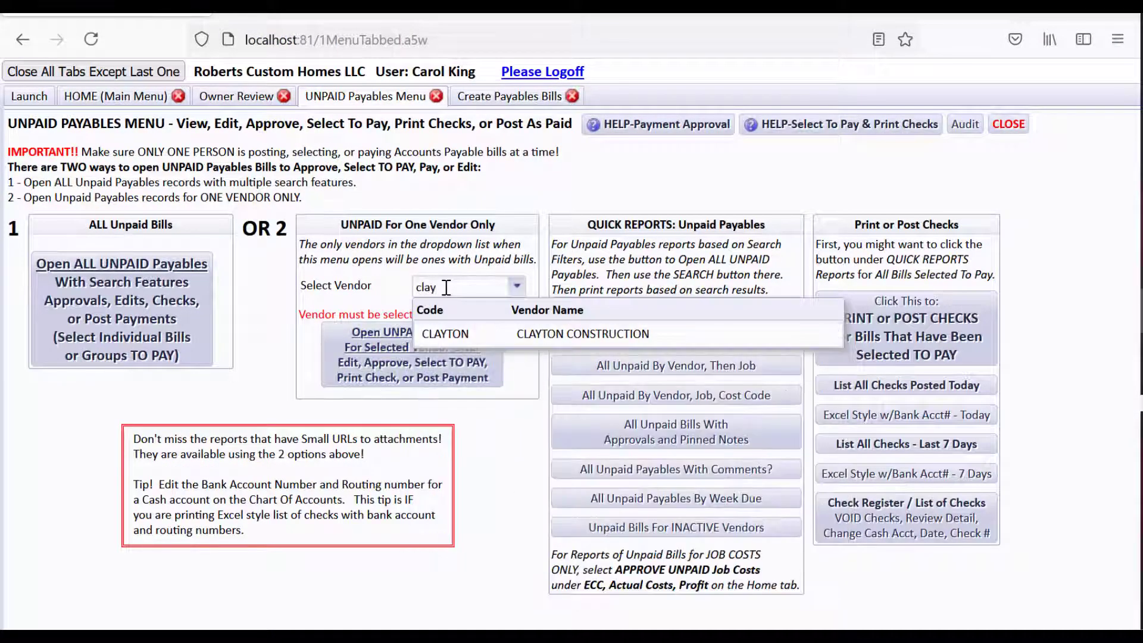
click(527, 335)
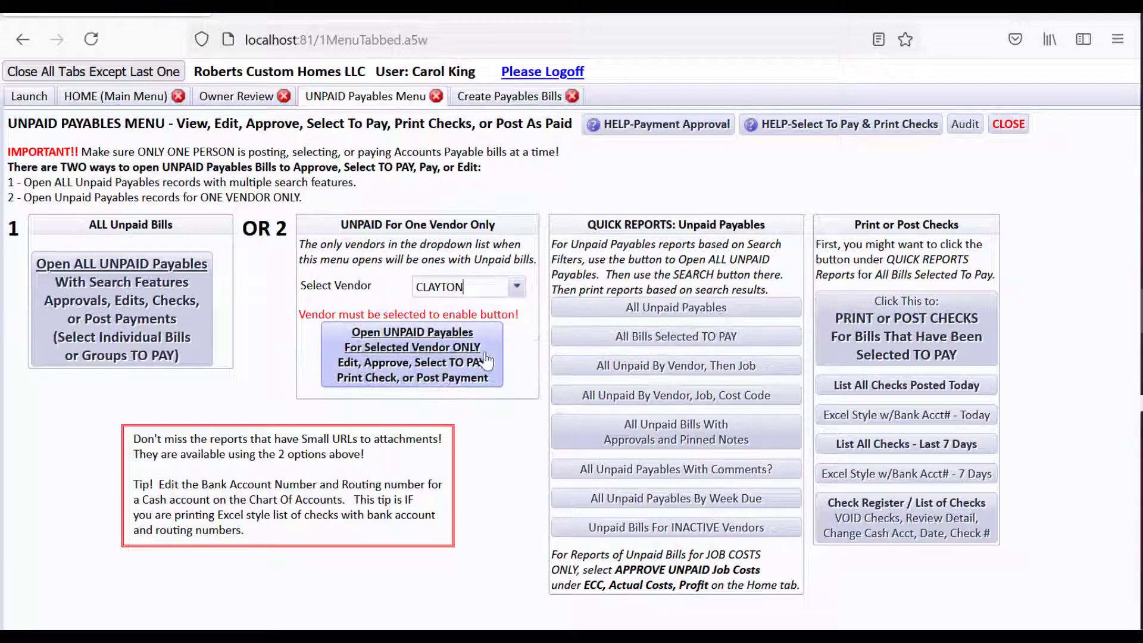
click(437, 372)
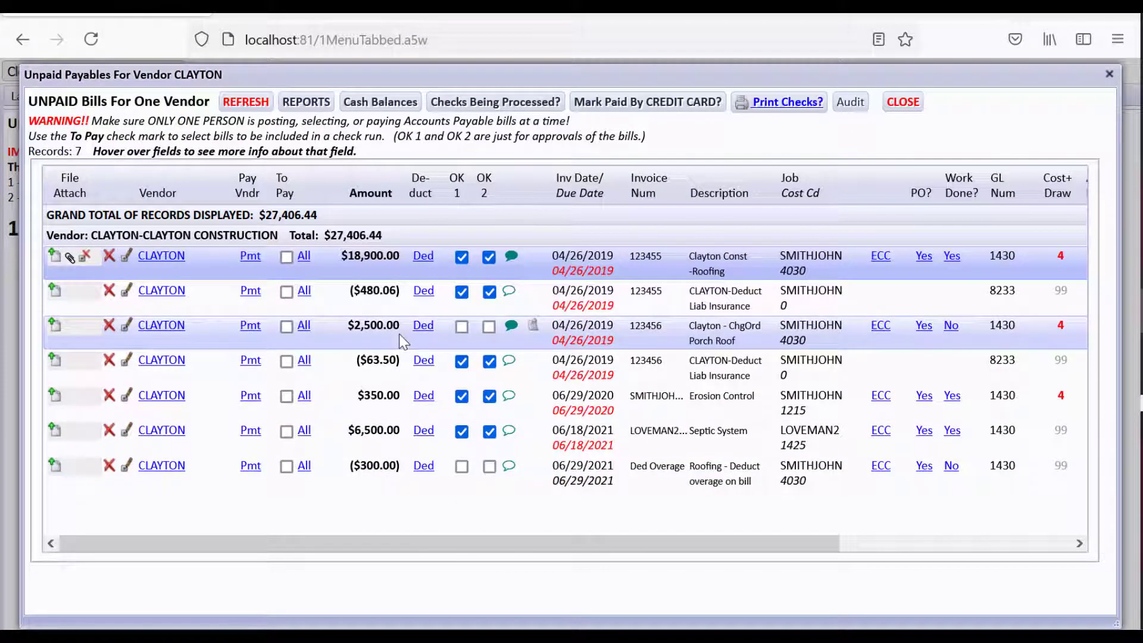
Approve CLAYTON's $2,500.00 porch roof bill and the $300.00 overage deduction with OK 1 and OK 2, save the check marks, and close the list
click(461, 326)
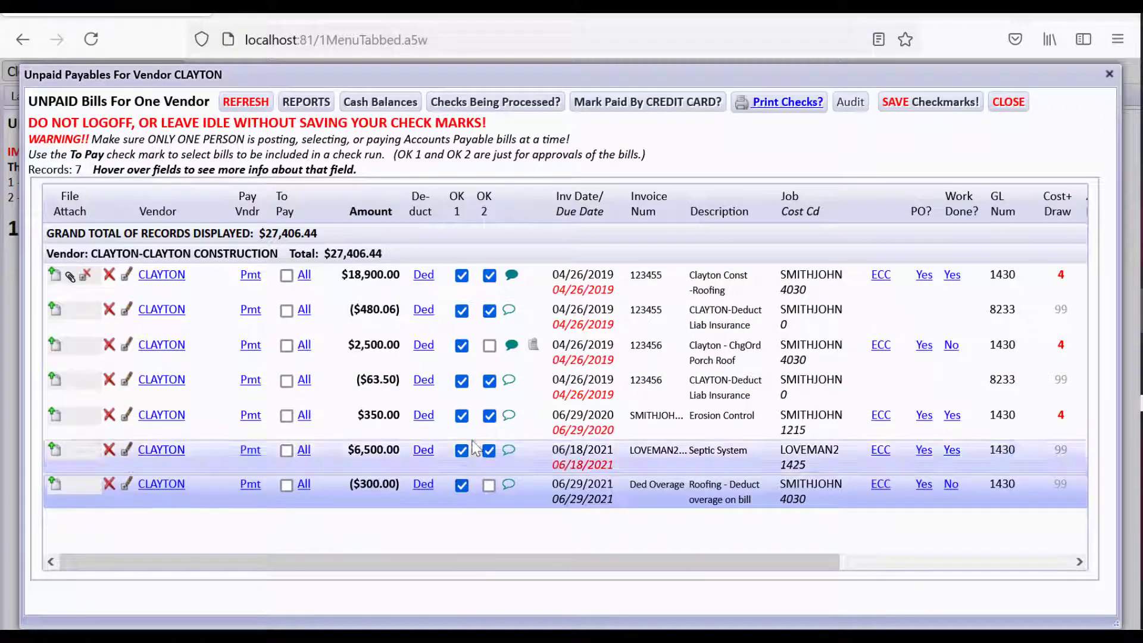
click(488, 346)
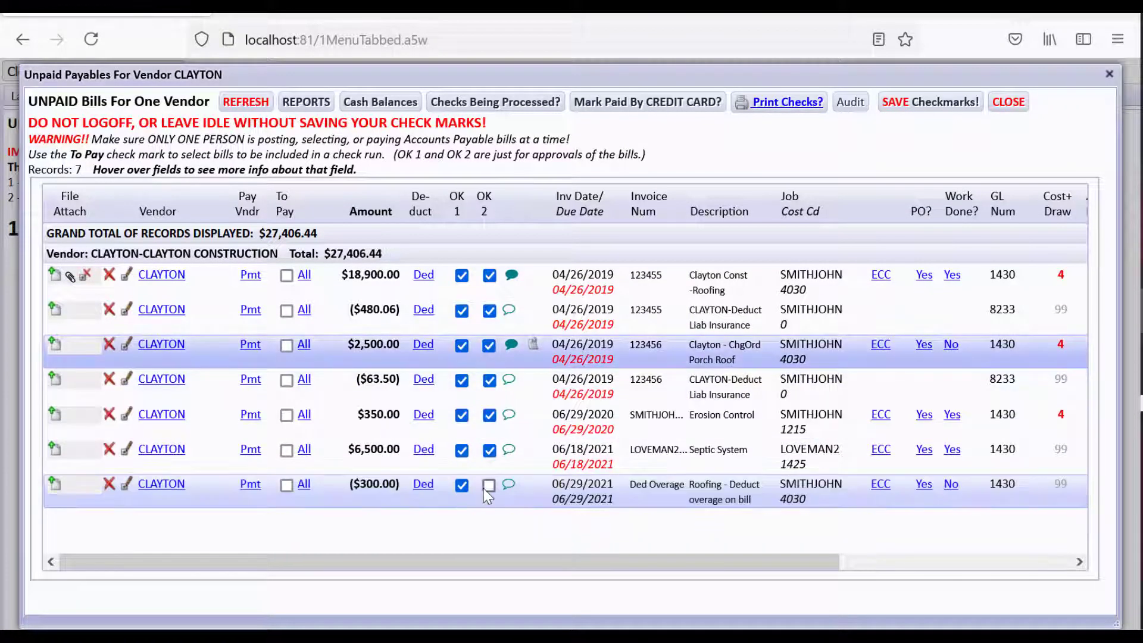
click(489, 486)
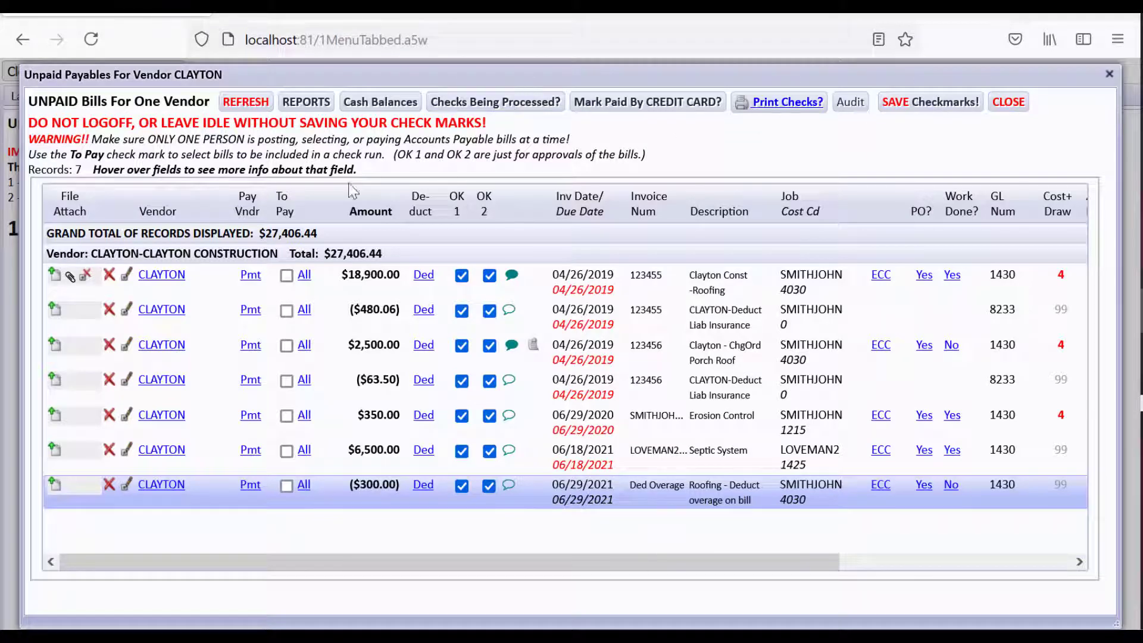
click(1006, 106)
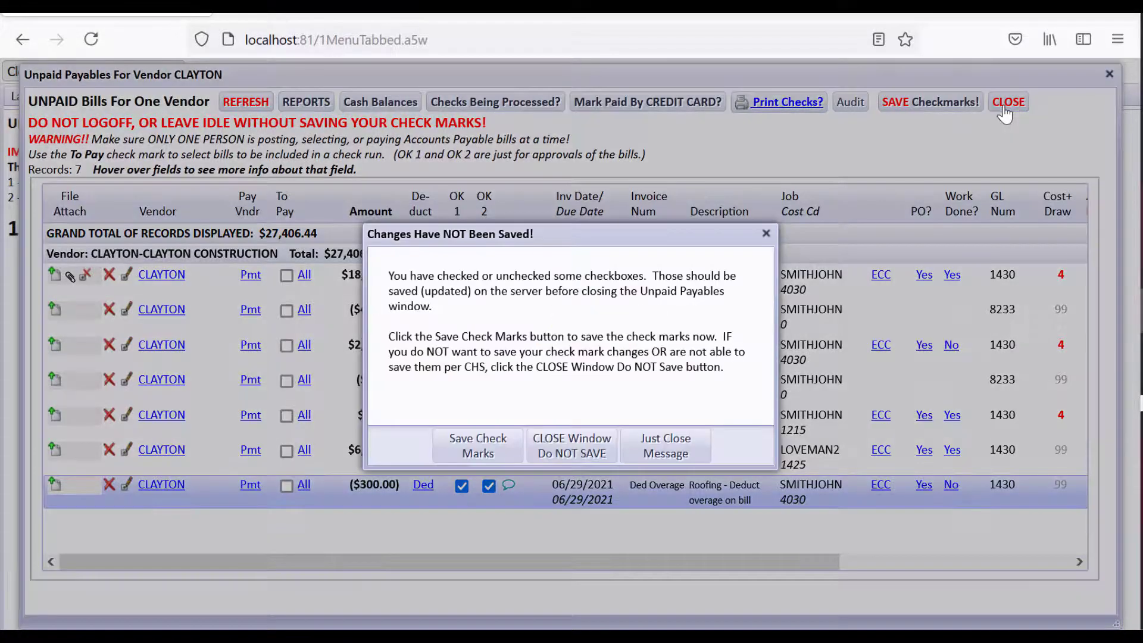
click(499, 455)
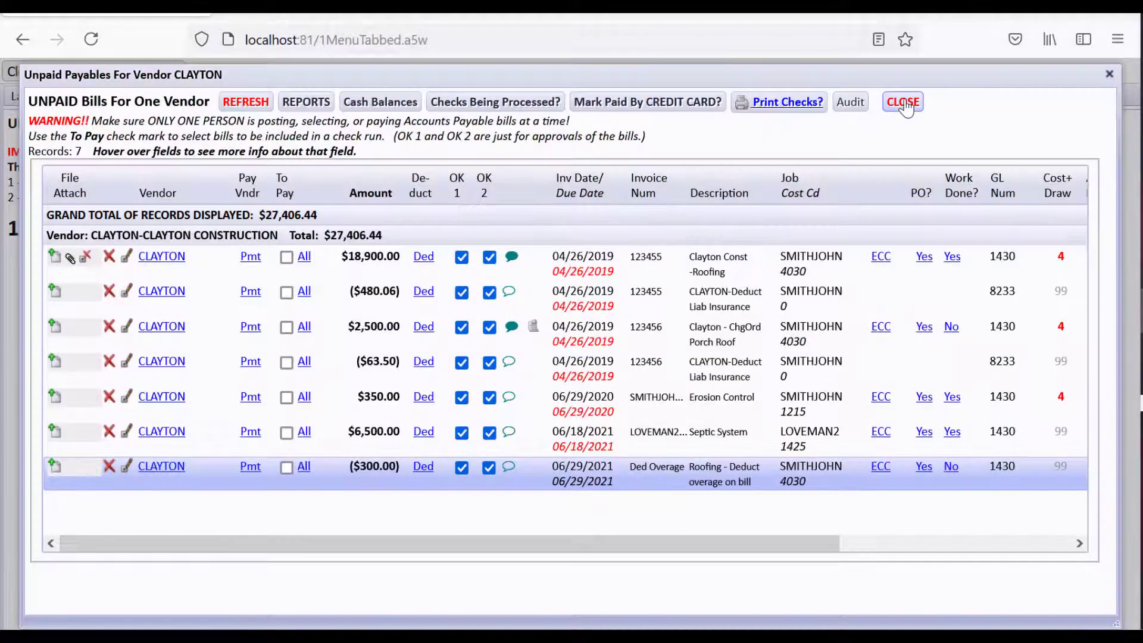
click(1008, 101)
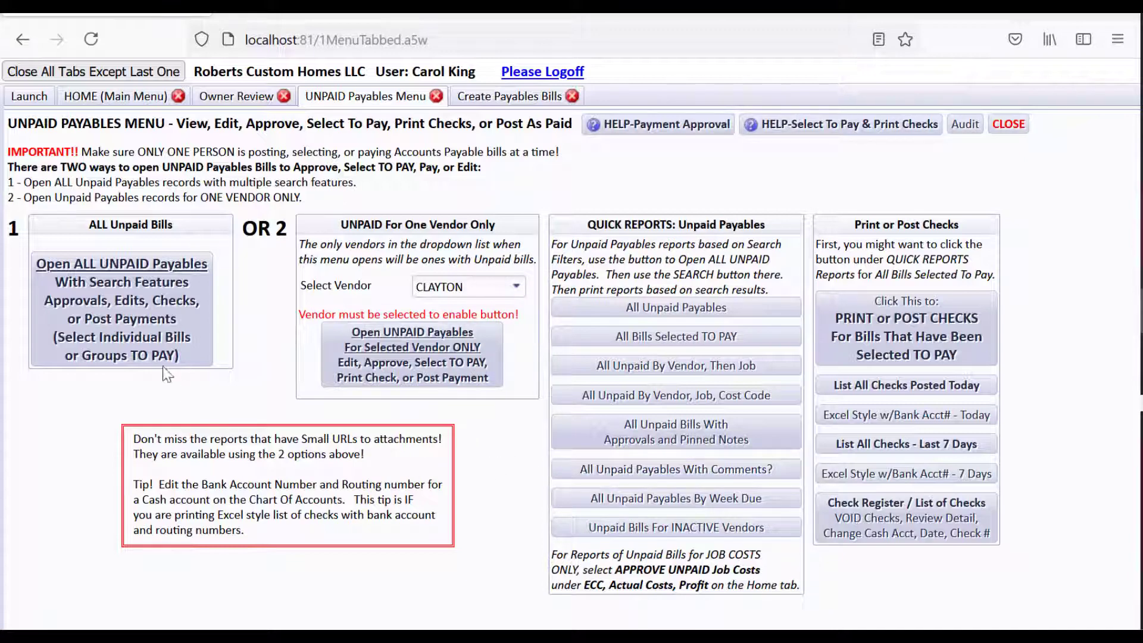
Open the list of all unpaid vendor bills and filter it to bills with OK 2 set to Yes
click(153, 339)
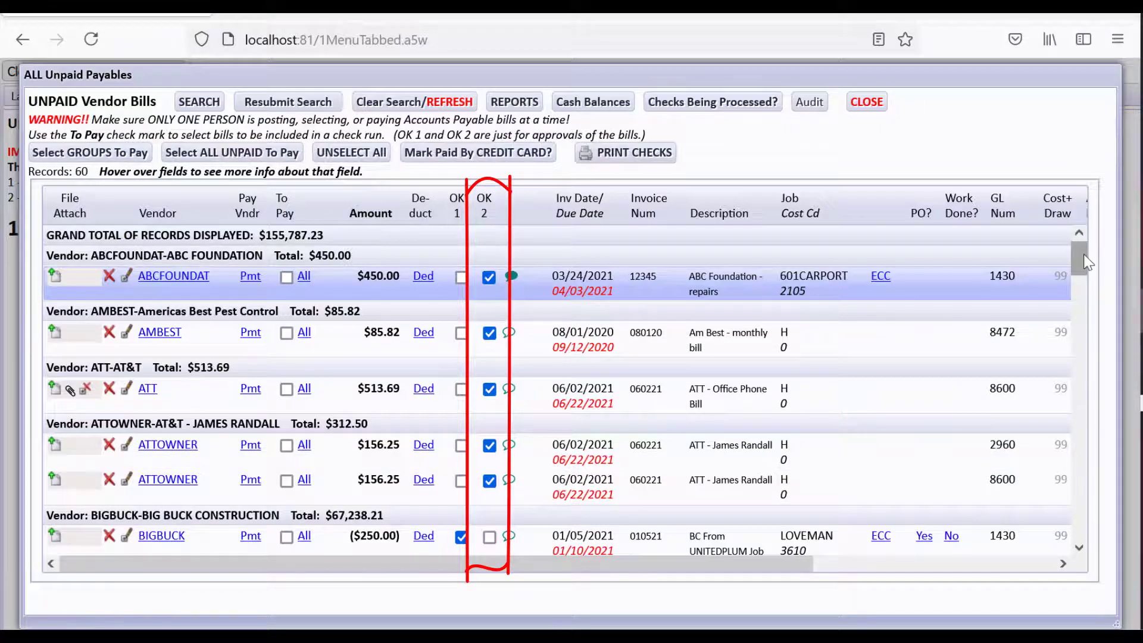
drag(1085, 262, 1033, 261)
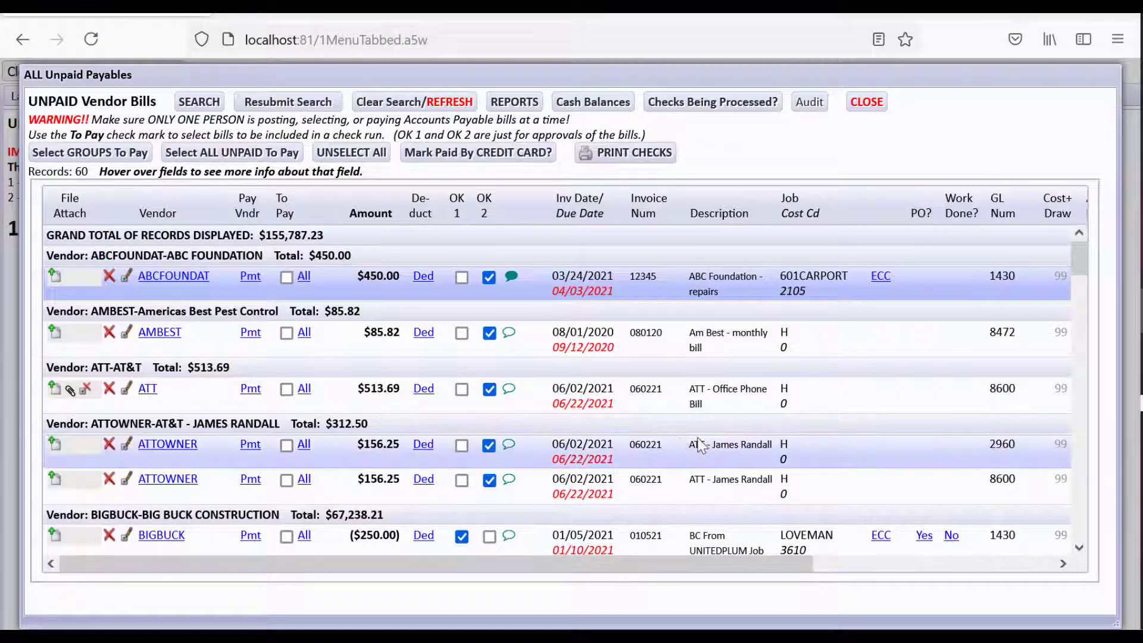
mouse_move(1011, 456)
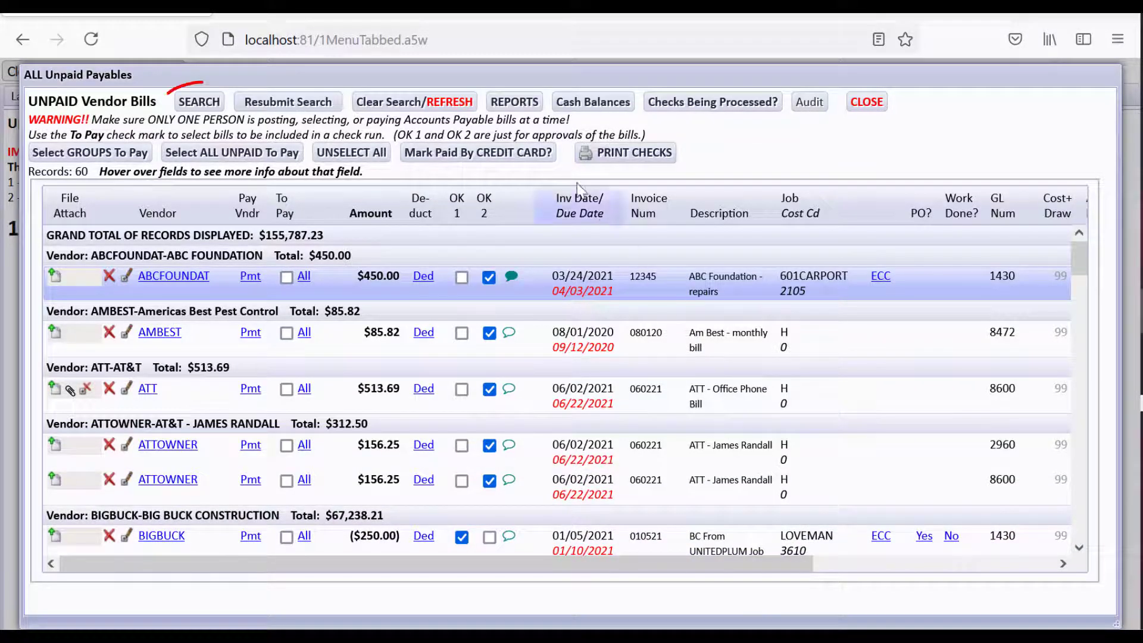
click(202, 102)
click(953, 263)
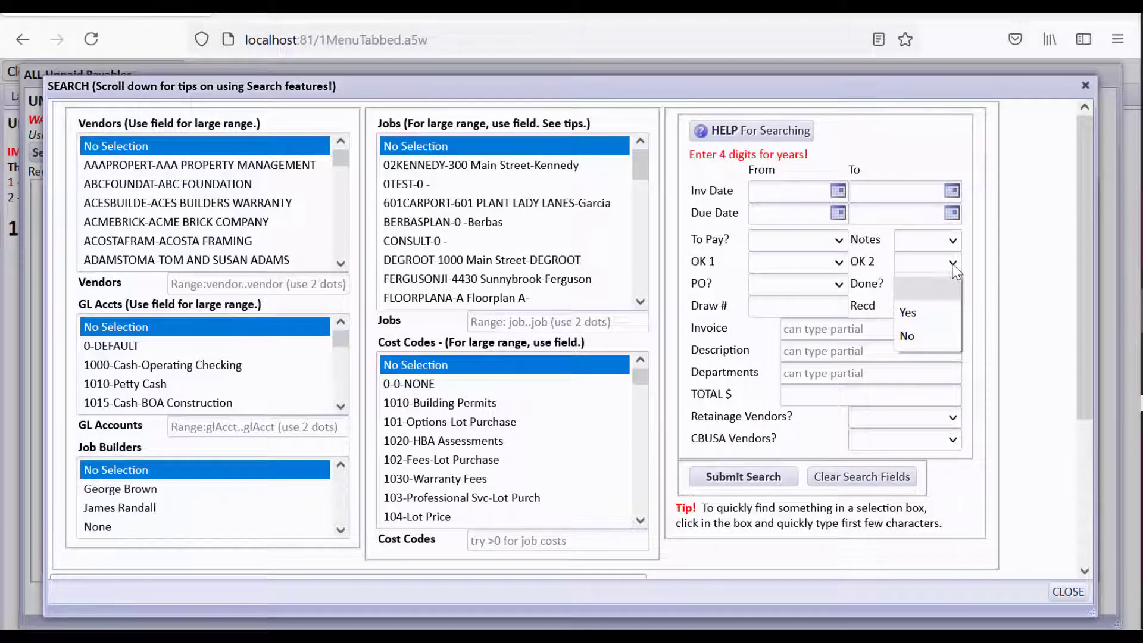
click(937, 308)
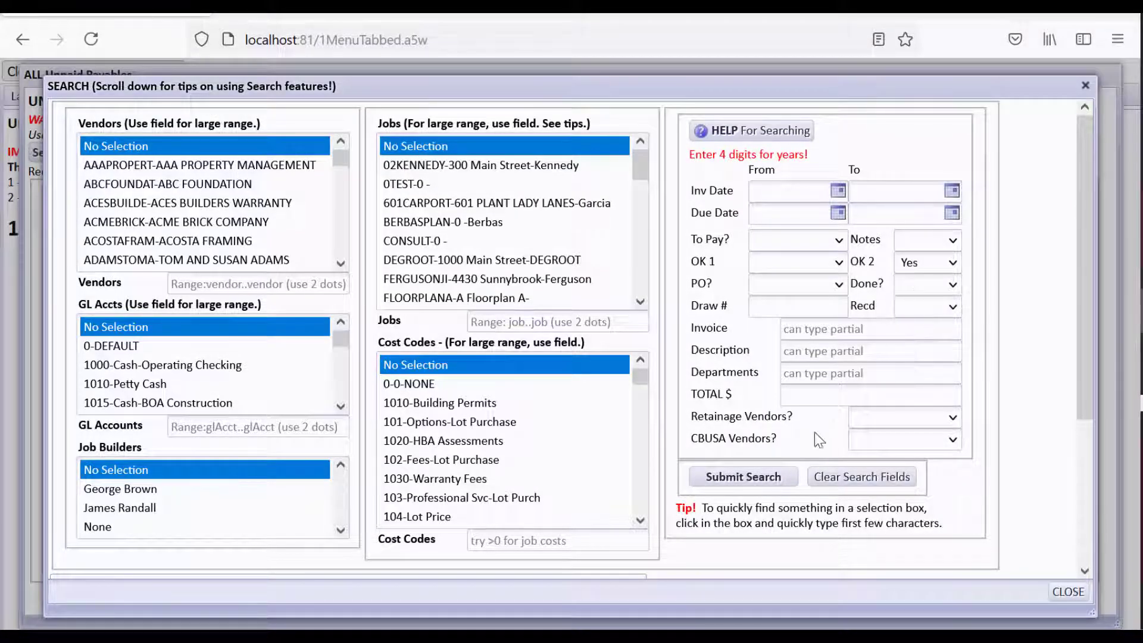
click(772, 480)
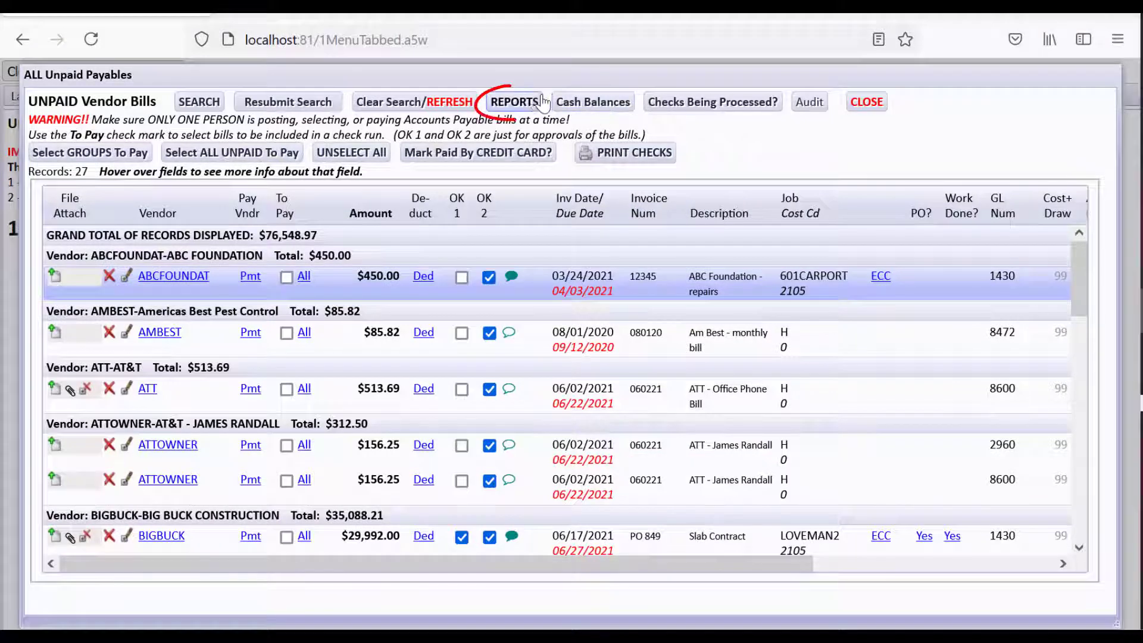
View the report of unpaid bills by vendor without job groups for the filtered bills through its report total, and close the report windows
click(535, 102)
click(535, 184)
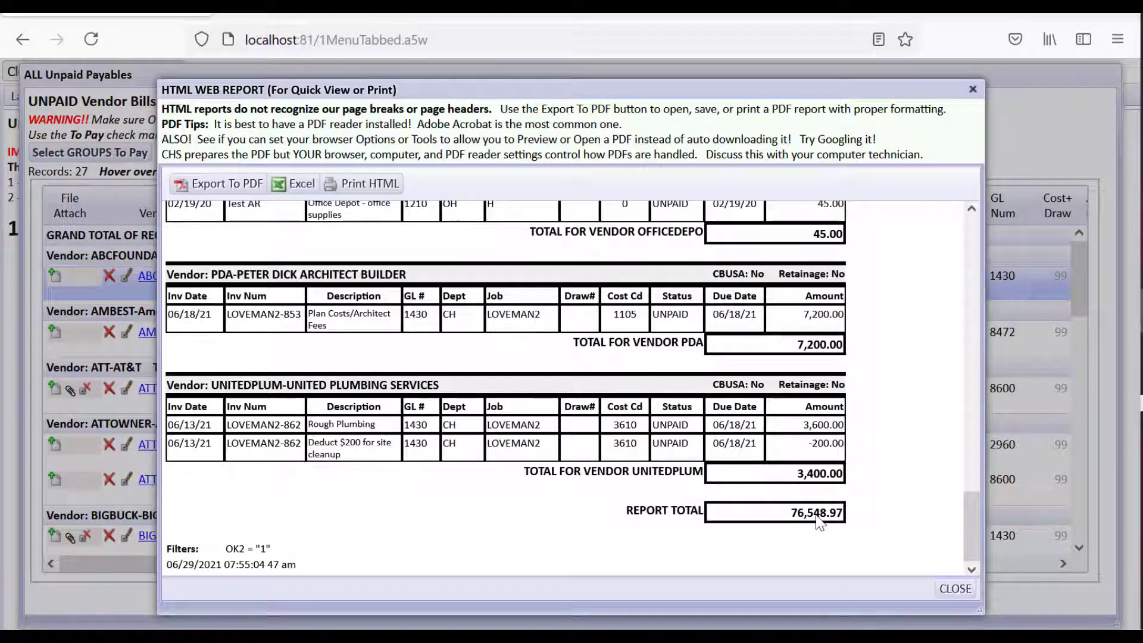
click(956, 588)
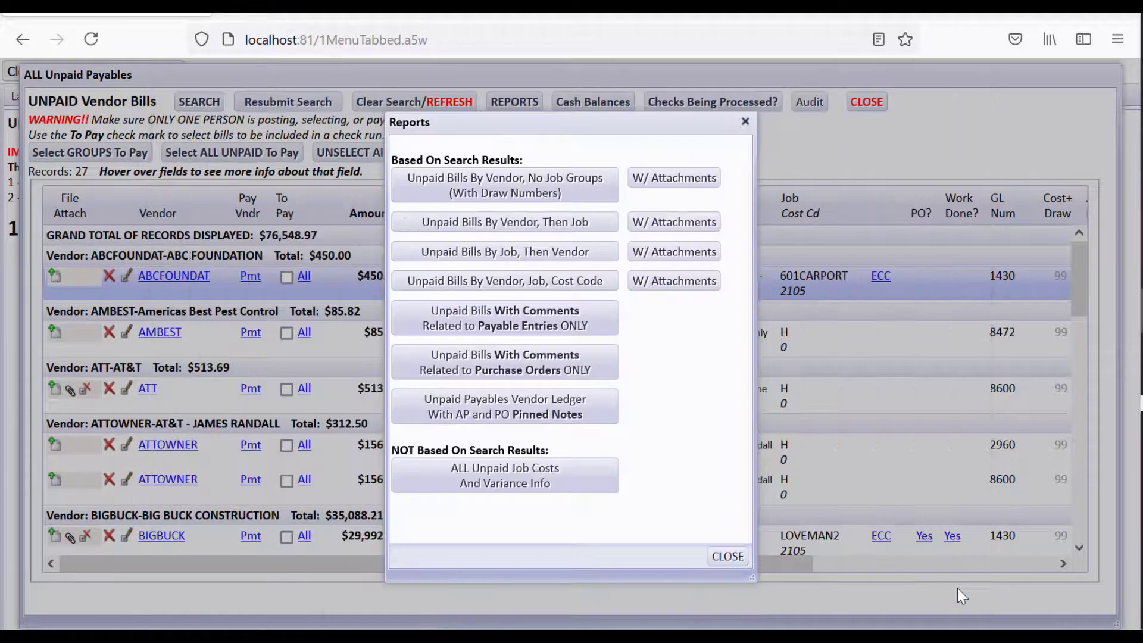
click(727, 556)
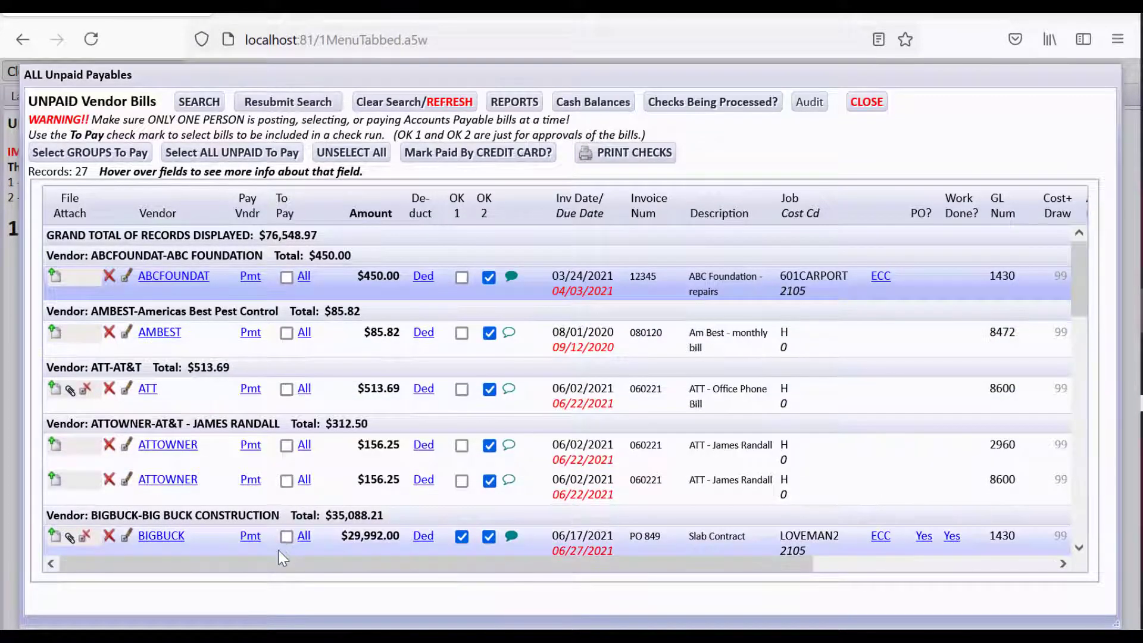
Mark both $156.25 bills of vendor ATTOWNER as To Pay and save the check marks
click(287, 445)
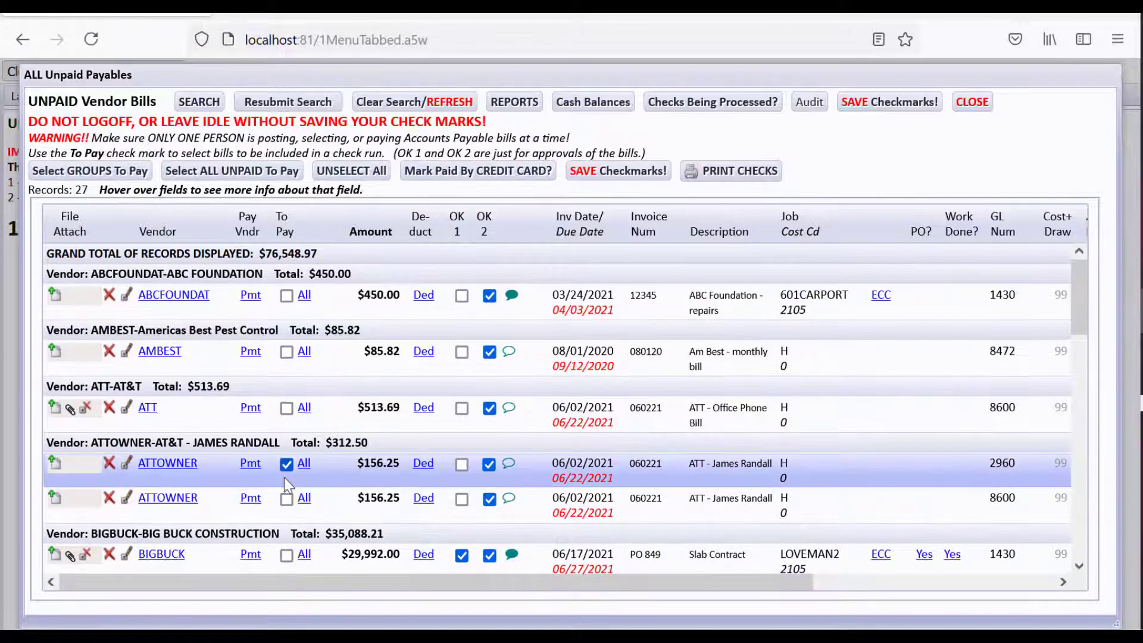
click(286, 499)
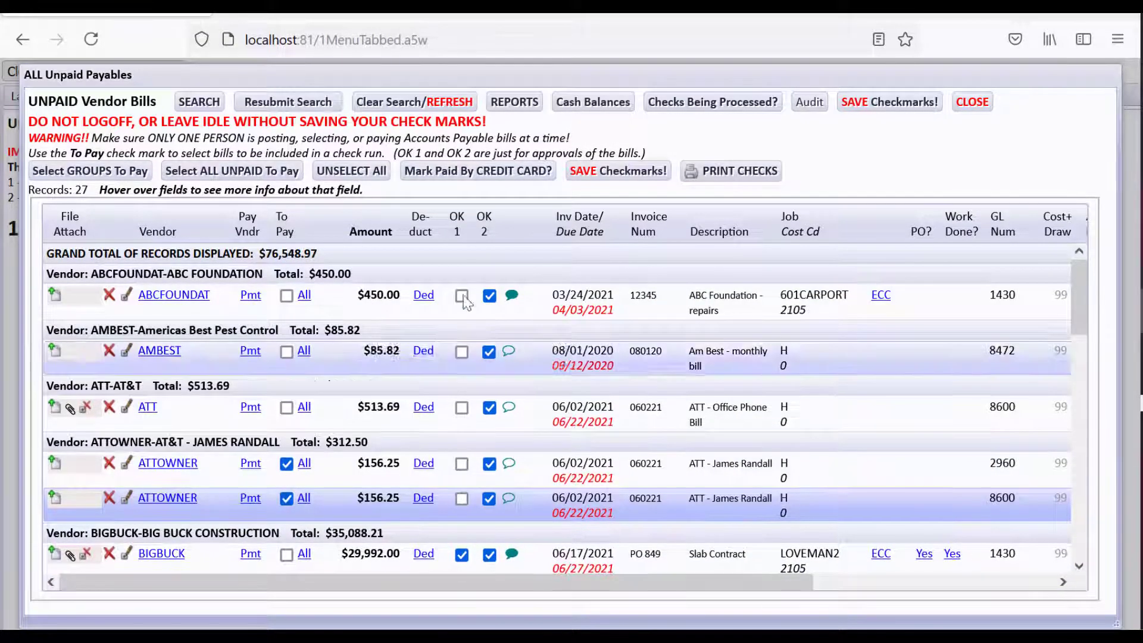
click(587, 186)
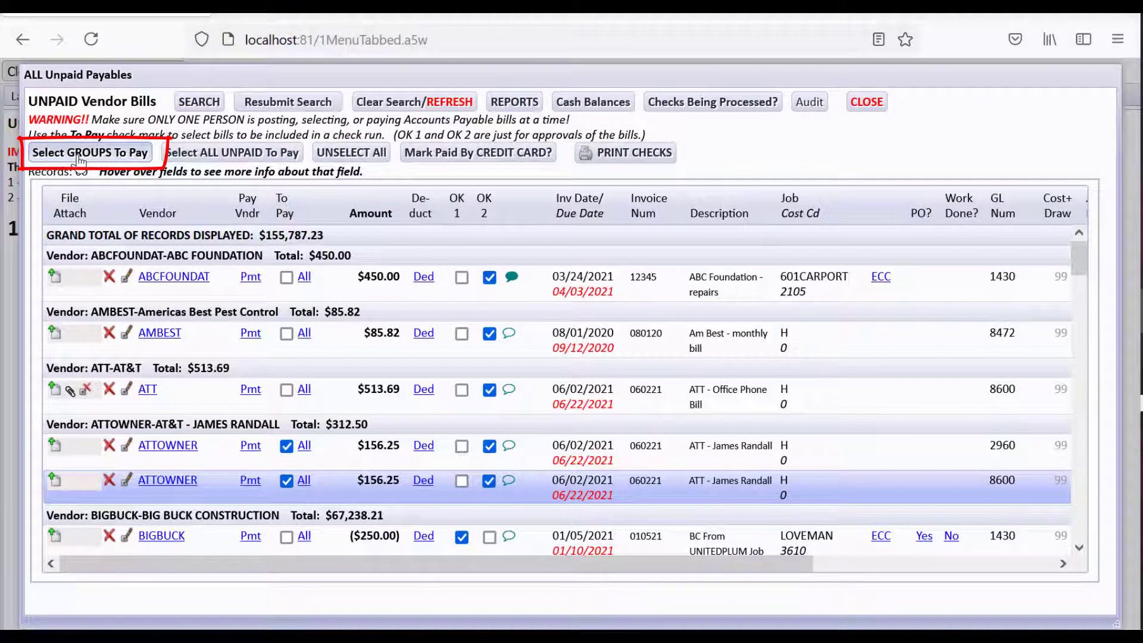
Select the group of bills to pay whose OK 2 ranges from Yes to Yes, due through 07/10/2021
click(79, 156)
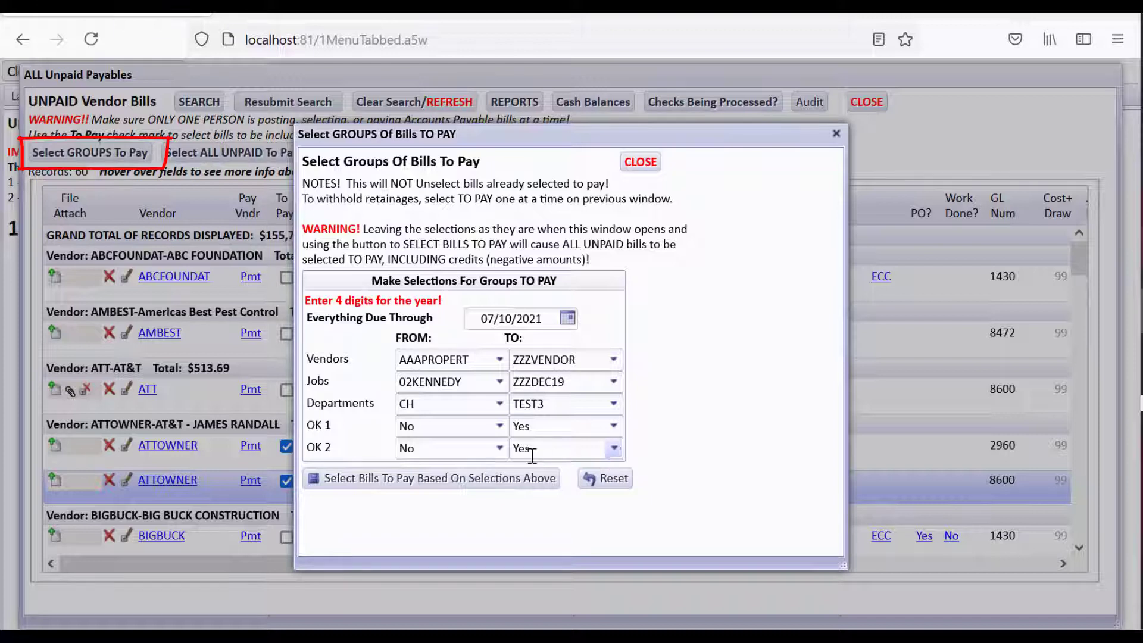
click(495, 450)
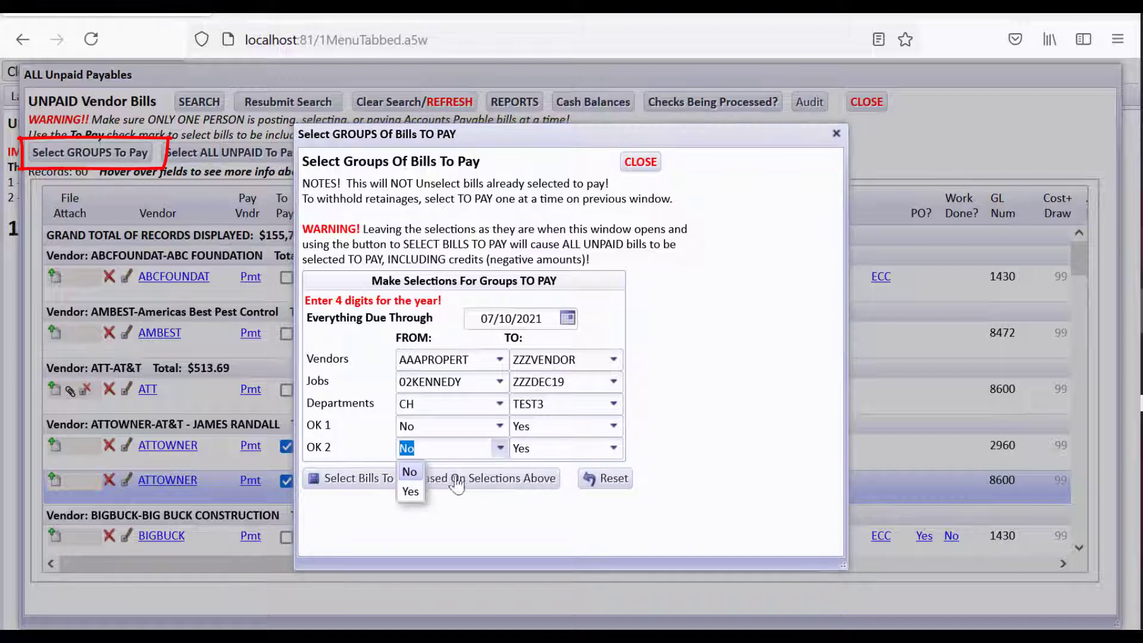
click(411, 490)
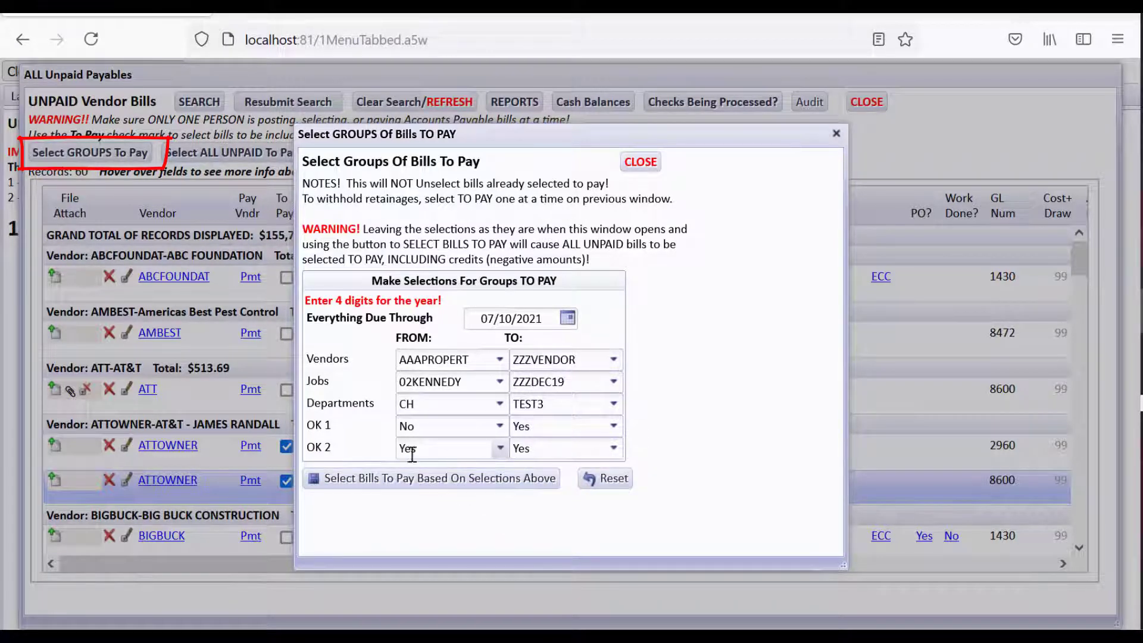
click(498, 483)
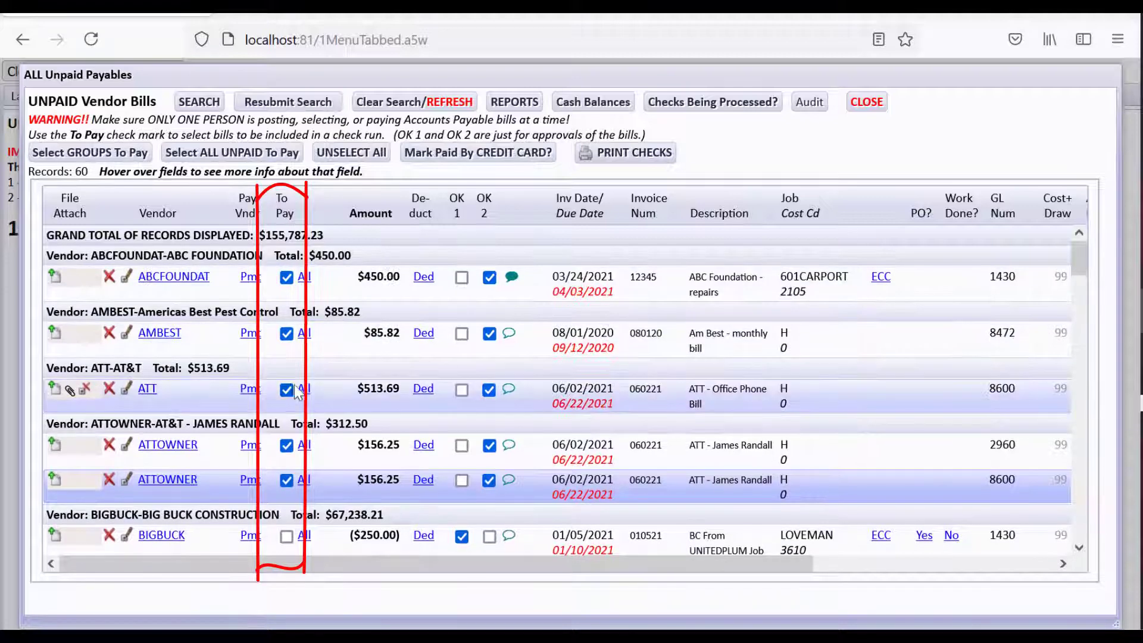
Review the To Pay check marks from BIGBUCK through COMPASS and open the check run for the marked bills
drag(1081, 253, 1069, 294)
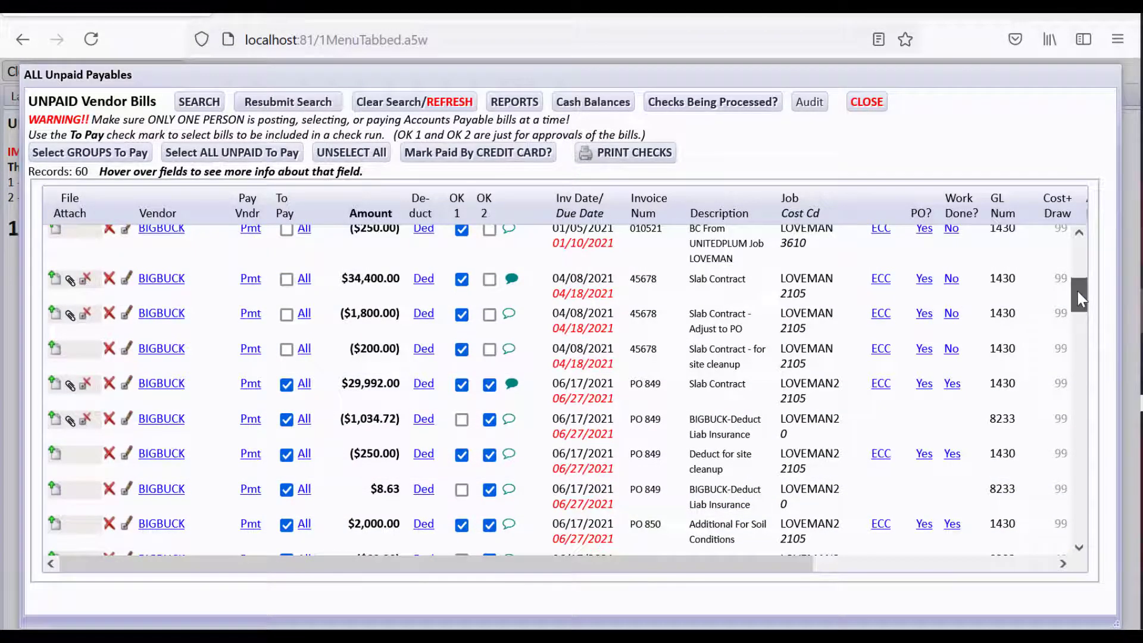
drag(1075, 288, 1059, 345)
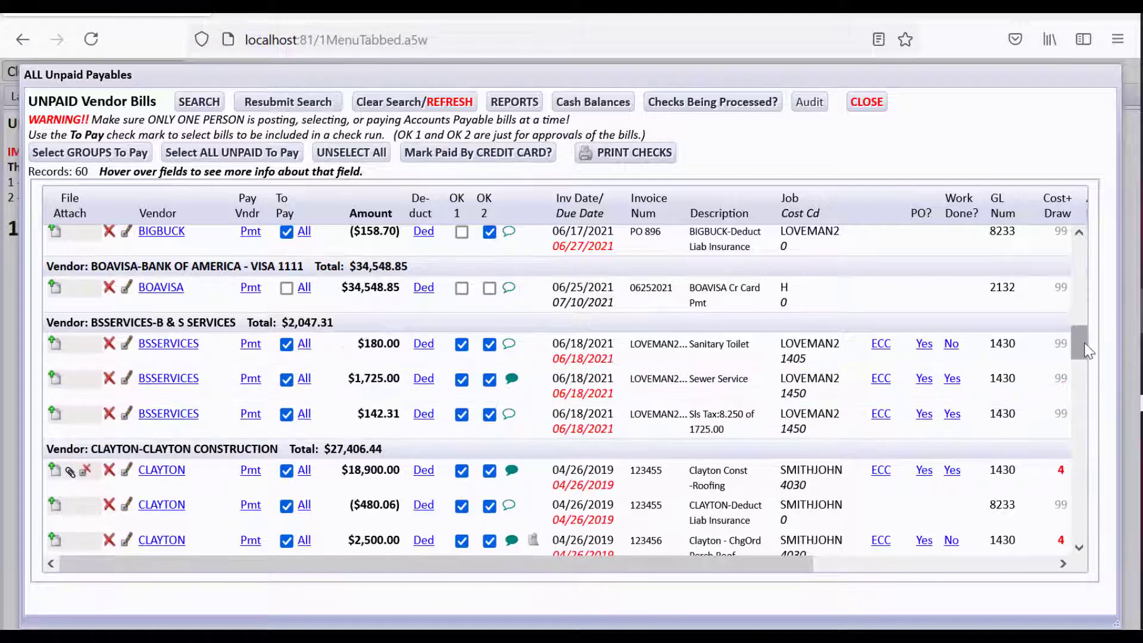
drag(1082, 350, 1073, 373)
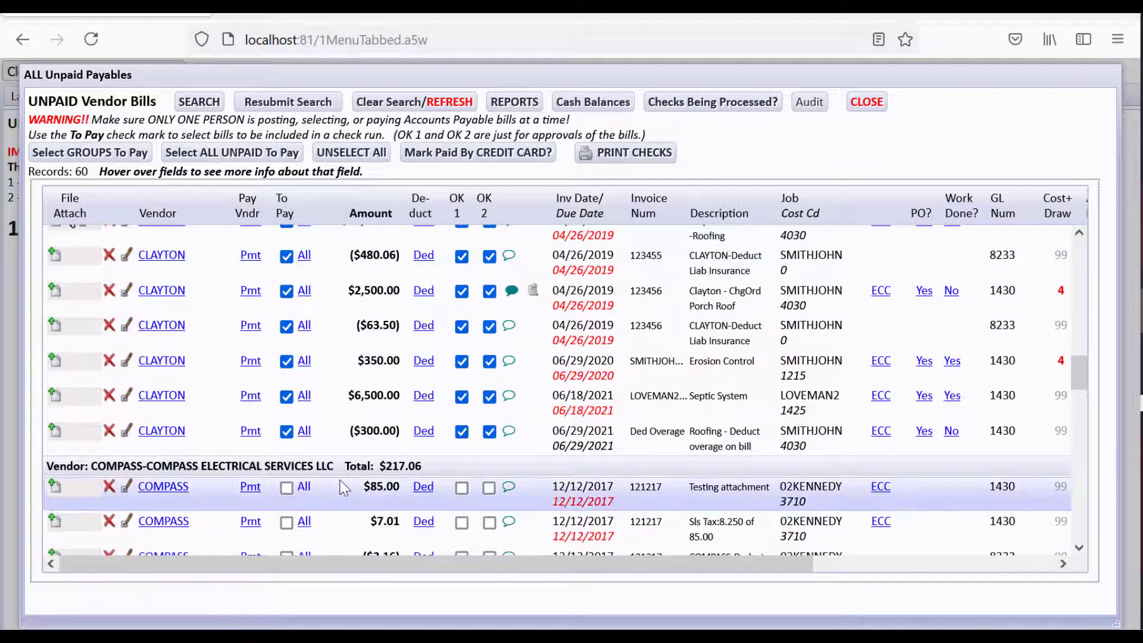
click(672, 159)
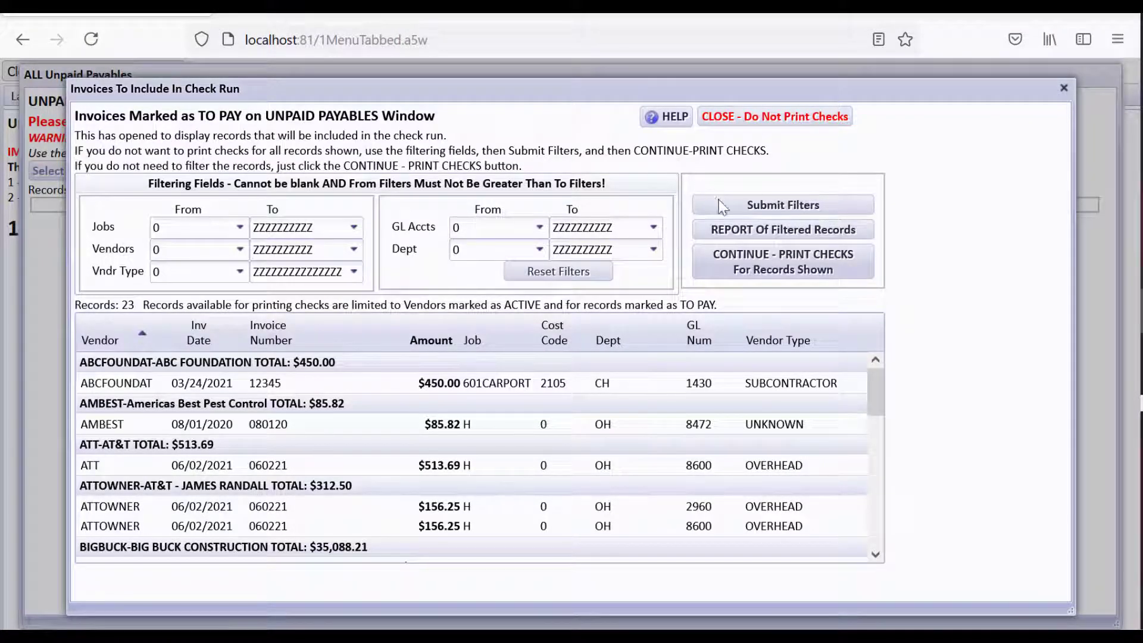
View the report of filtered check run records through its report total, close it, and review the invoice list to its end
mouse_move(877, 390)
mouse_down()
mouse_move(895, 533)
mouse_move(897, 337)
mouse_up()
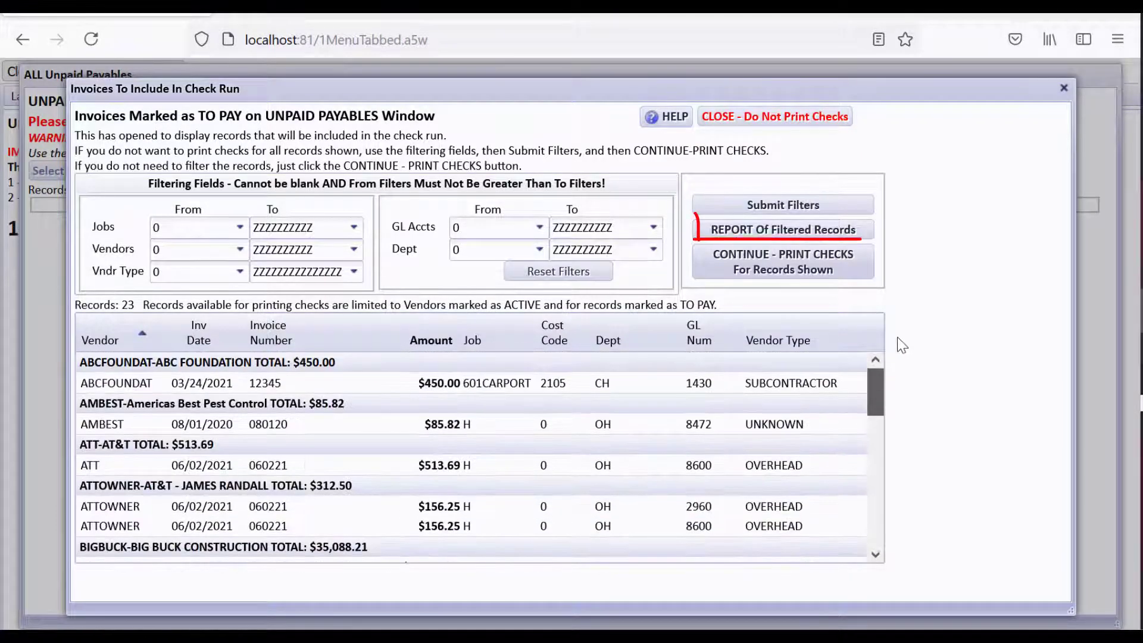
click(772, 231)
drag(971, 250, 971, 524)
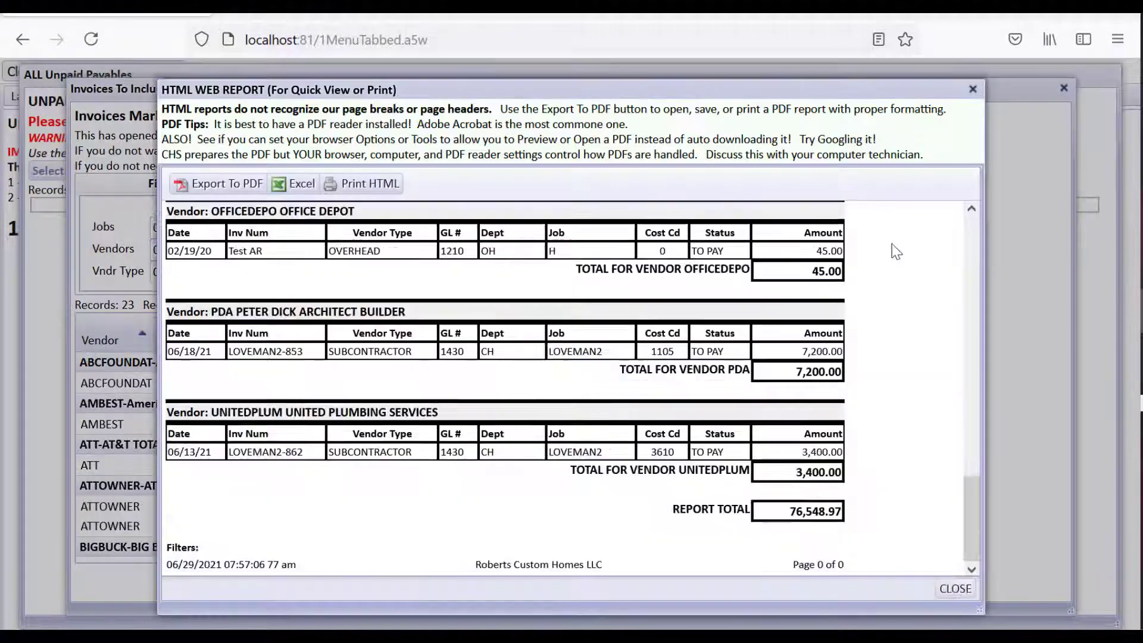
click(954, 589)
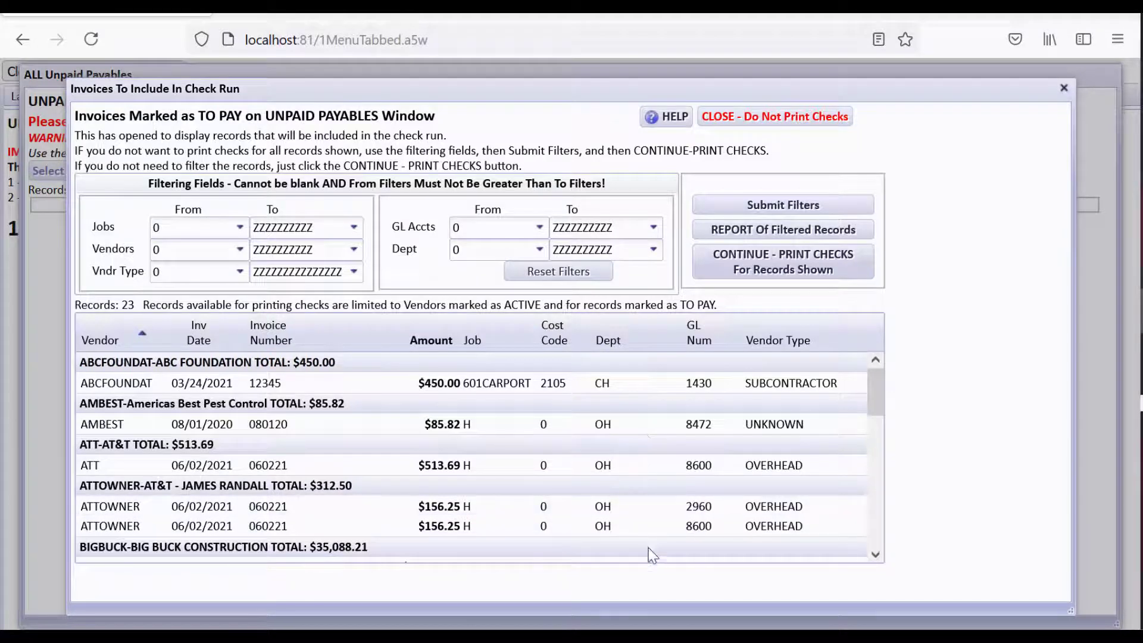
drag(874, 392, 874, 523)
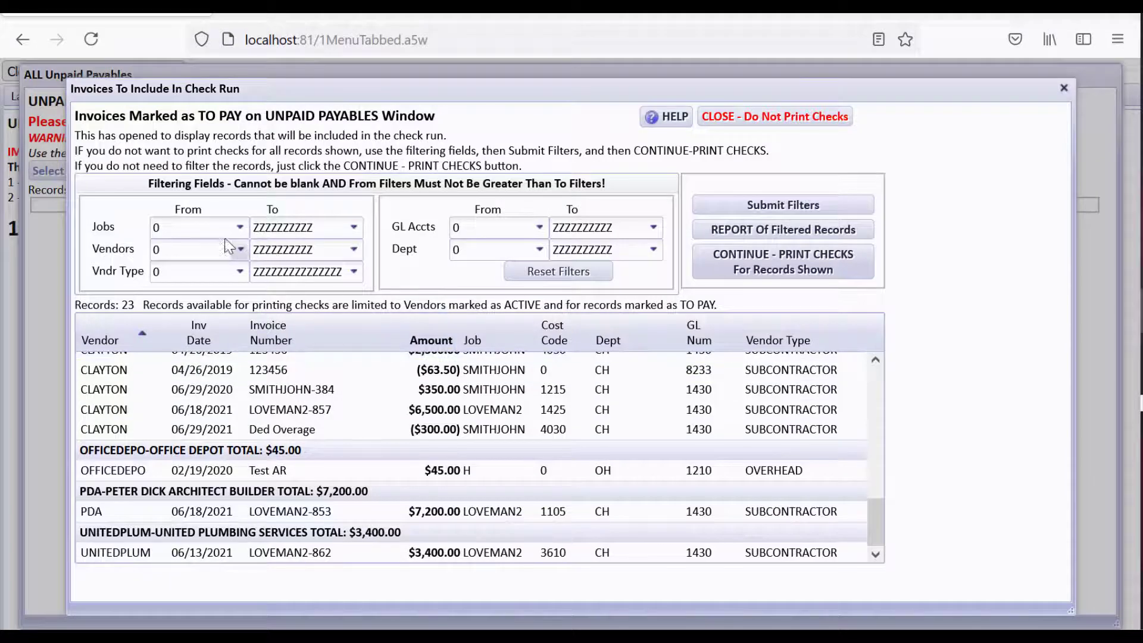
Filter the check run invoices to vendor CLAYTON only, and reset the filters
click(171, 250)
click(182, 450)
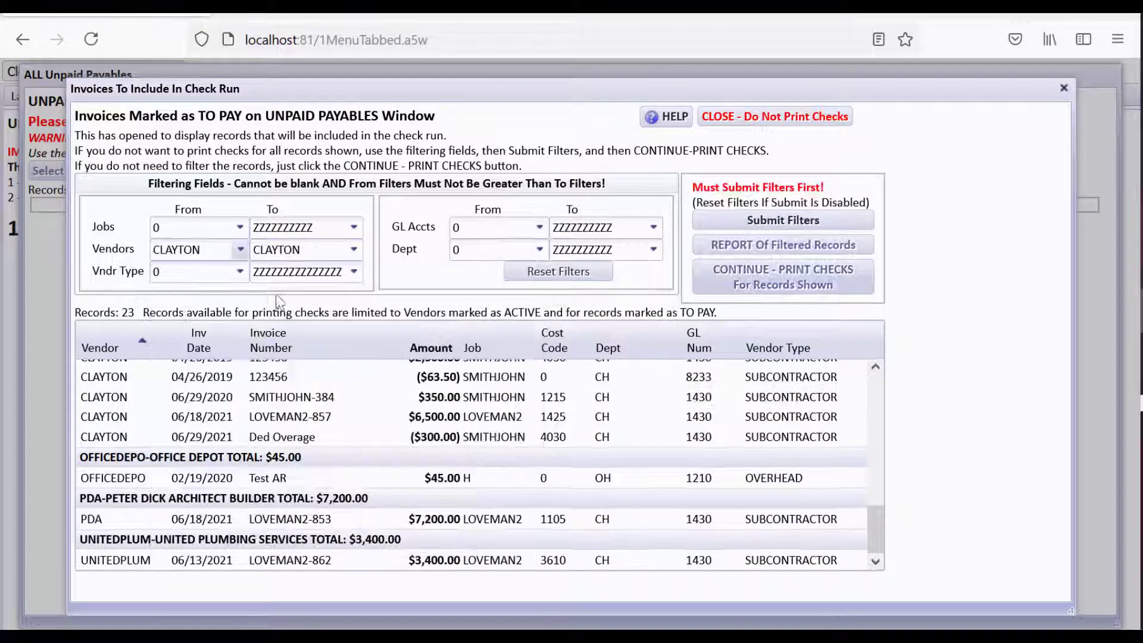
click(771, 223)
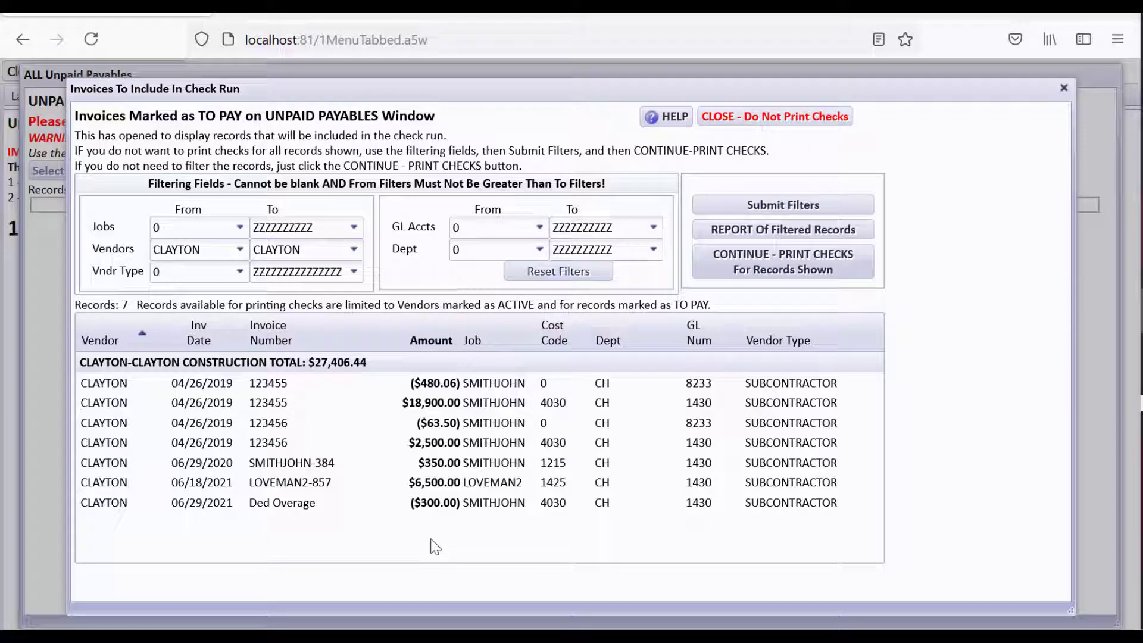
click(559, 279)
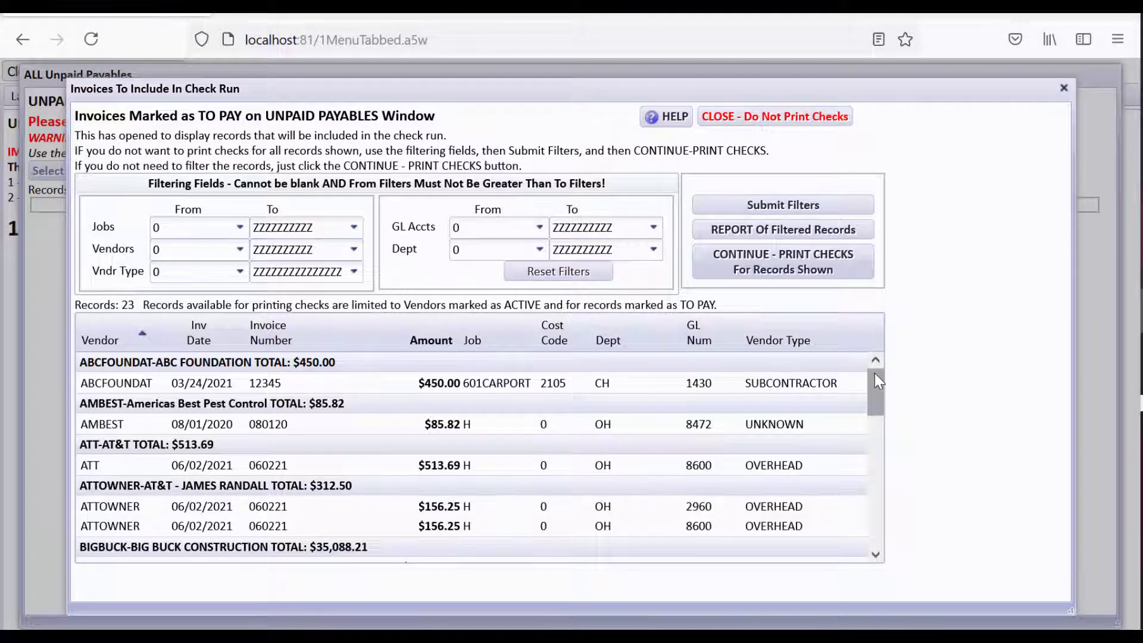
Continue to the check printing selections for all records shown and read the tip about the default cash account
click(827, 275)
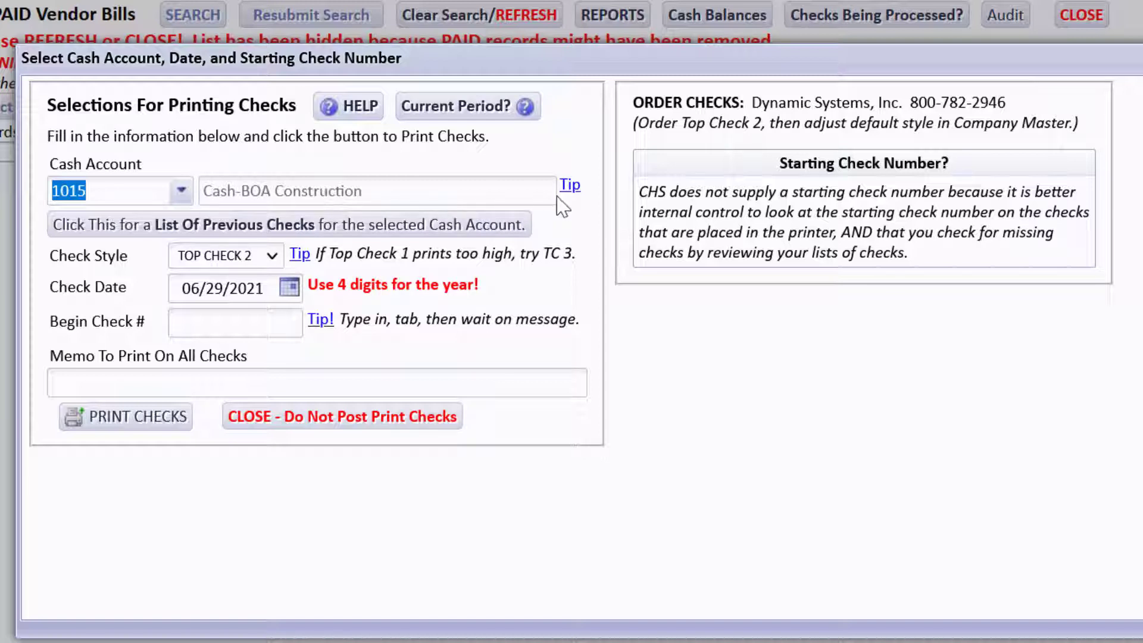
click(570, 189)
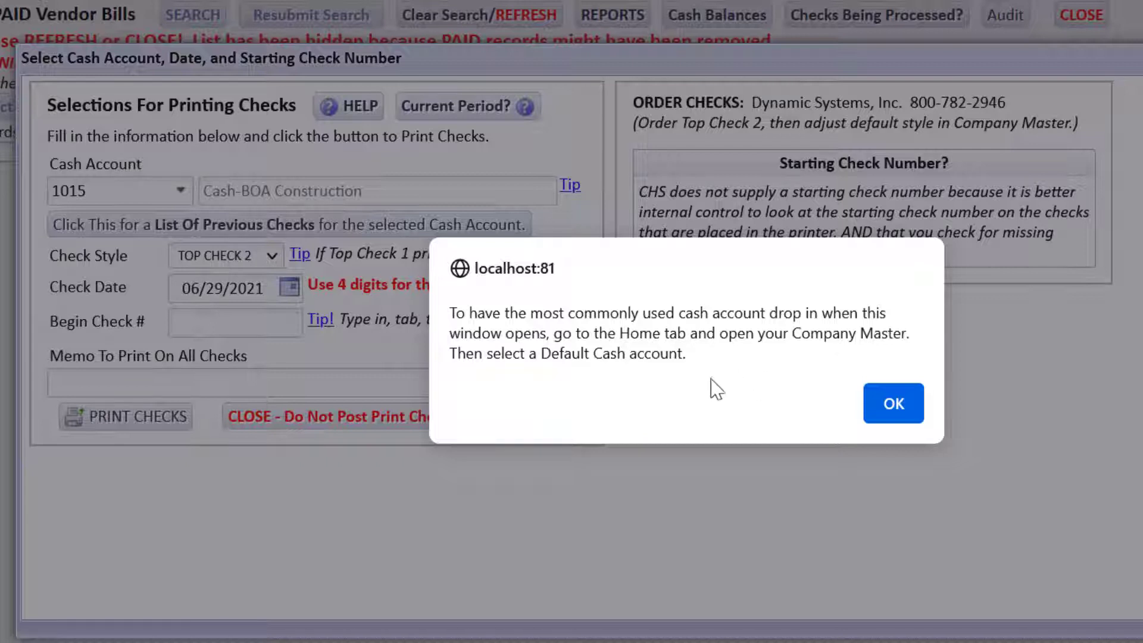
click(884, 411)
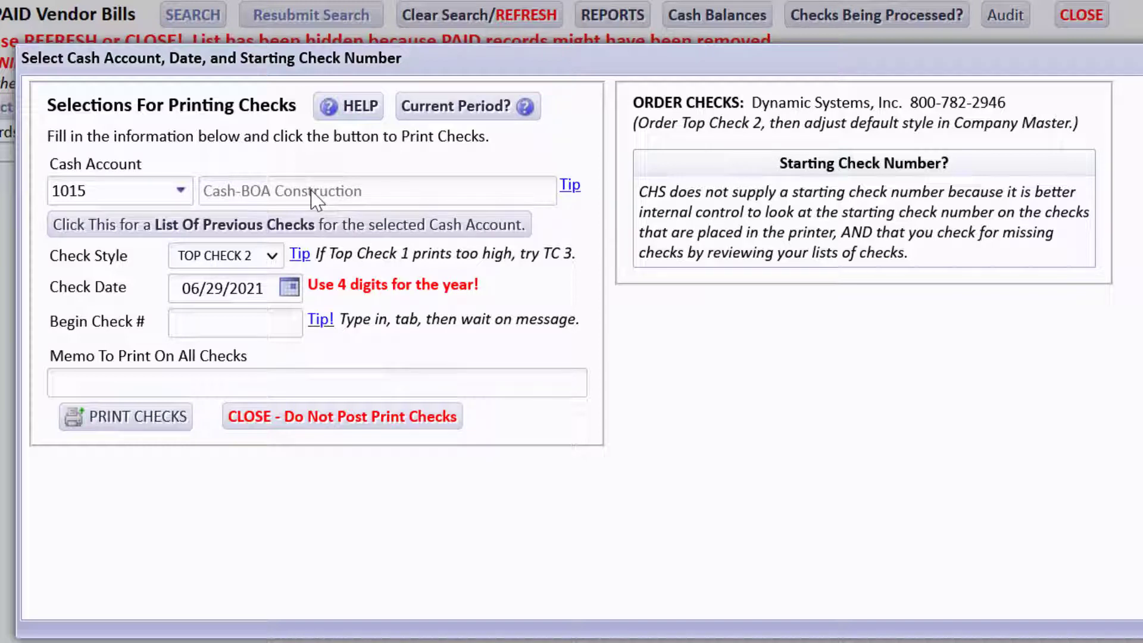
Look up the latest check number in the list of previous checks for the selected cash account, and close the list
click(286, 231)
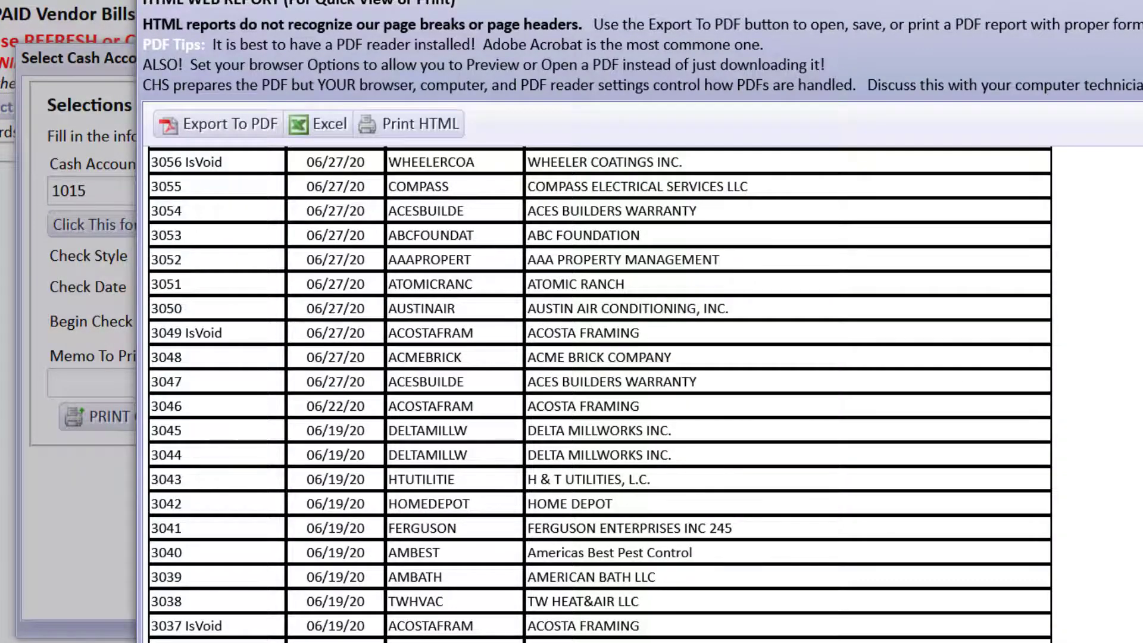
scroll(600, 393, up, 10)
scroll(600, 393, up, 12)
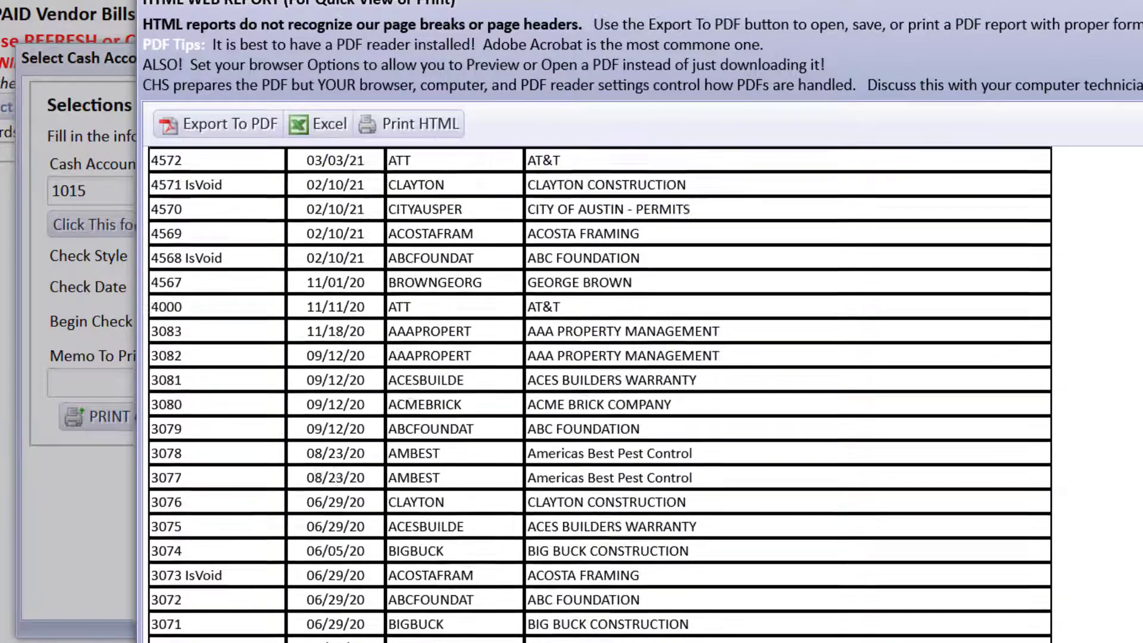
scroll(599, 393, up, 1)
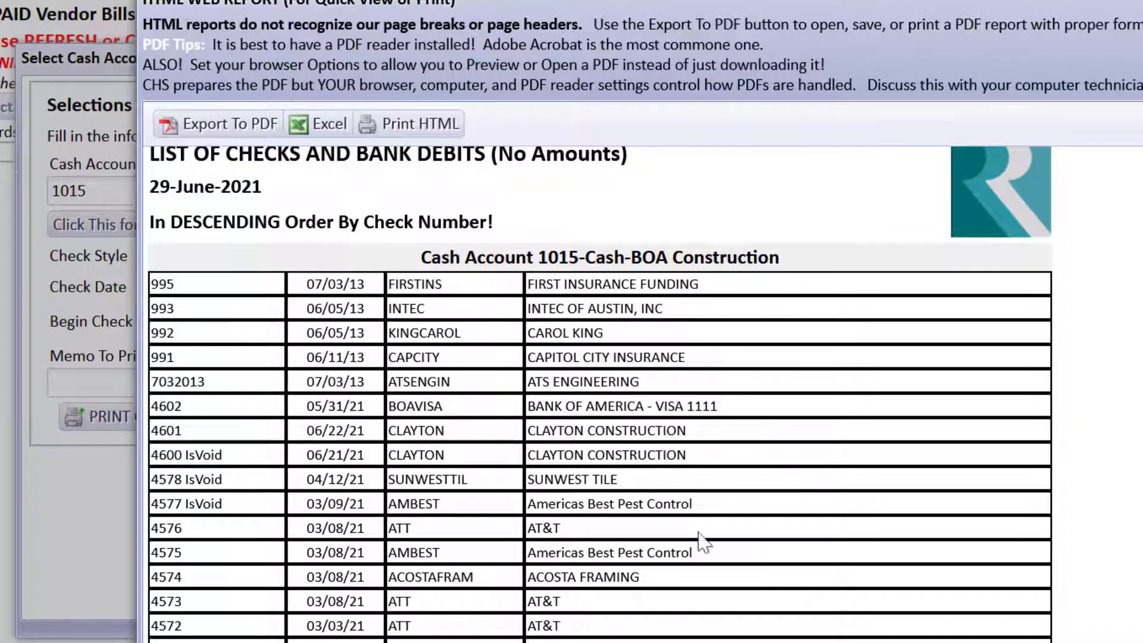
click(1137, 602)
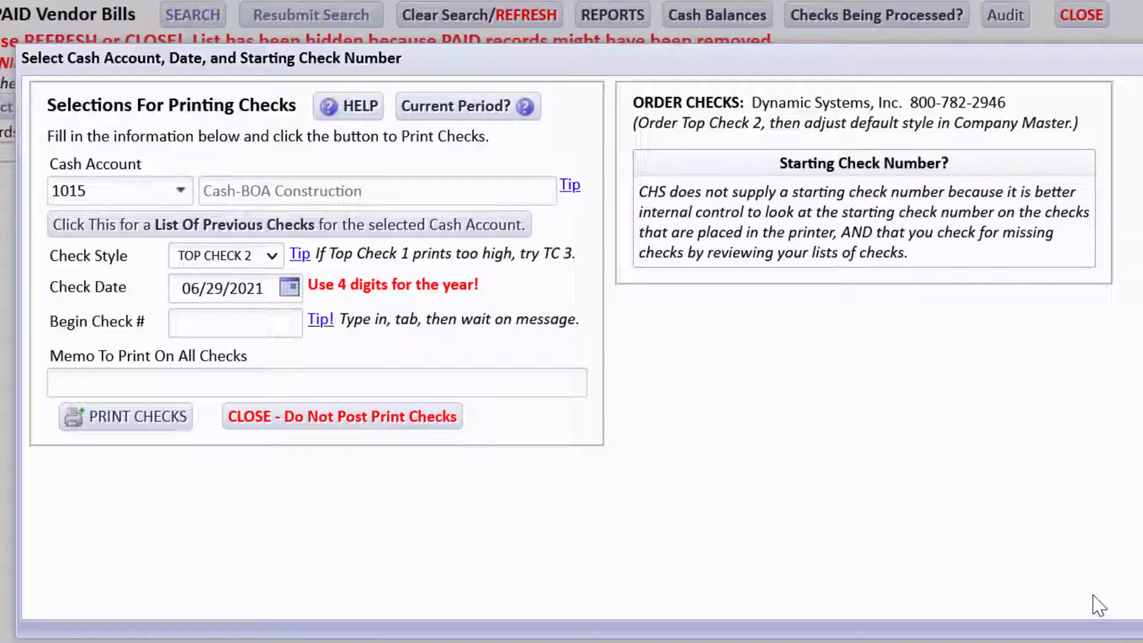
Set the beginning check number to 4603
click(227, 316)
text(4603)
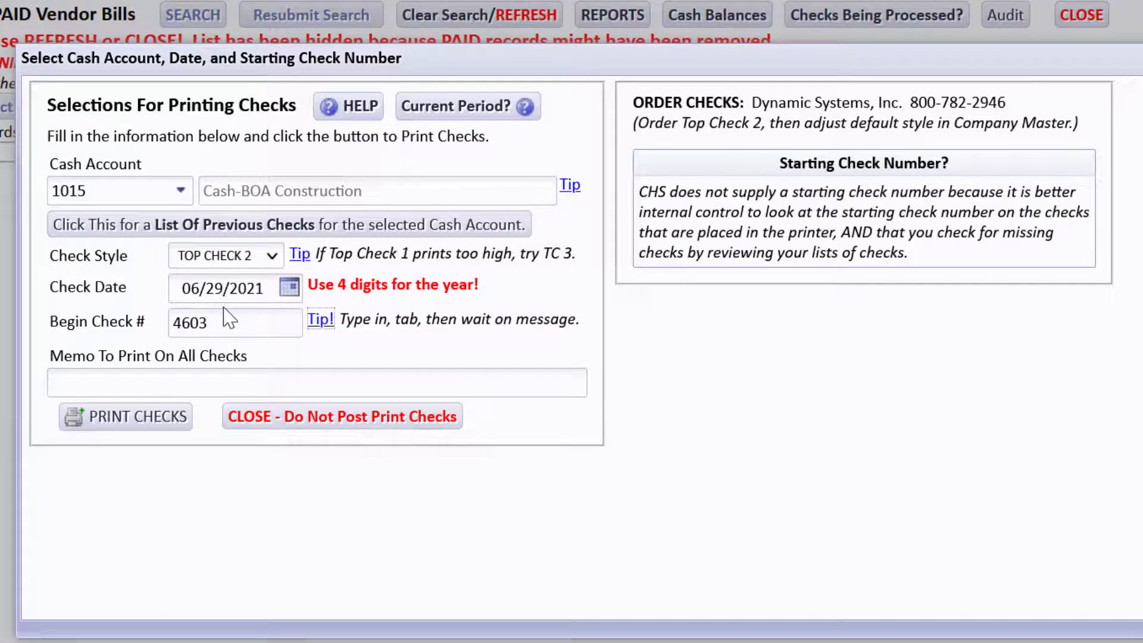
key(Tab)
Read the tips about the beginning check number and the check style, closing each one
click(320, 321)
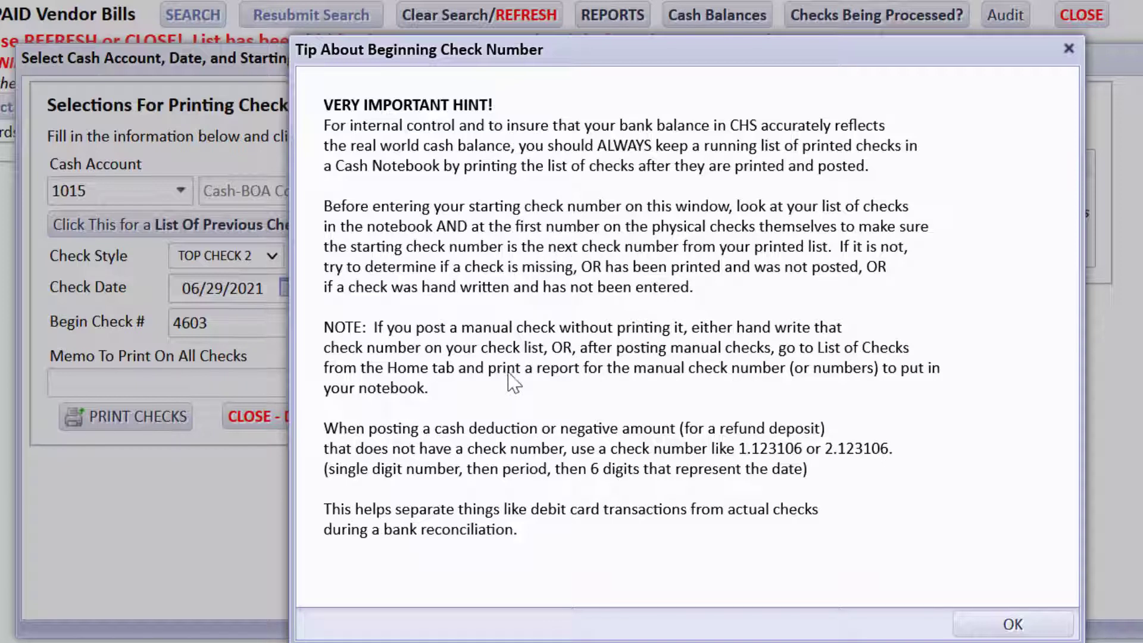
click(1001, 623)
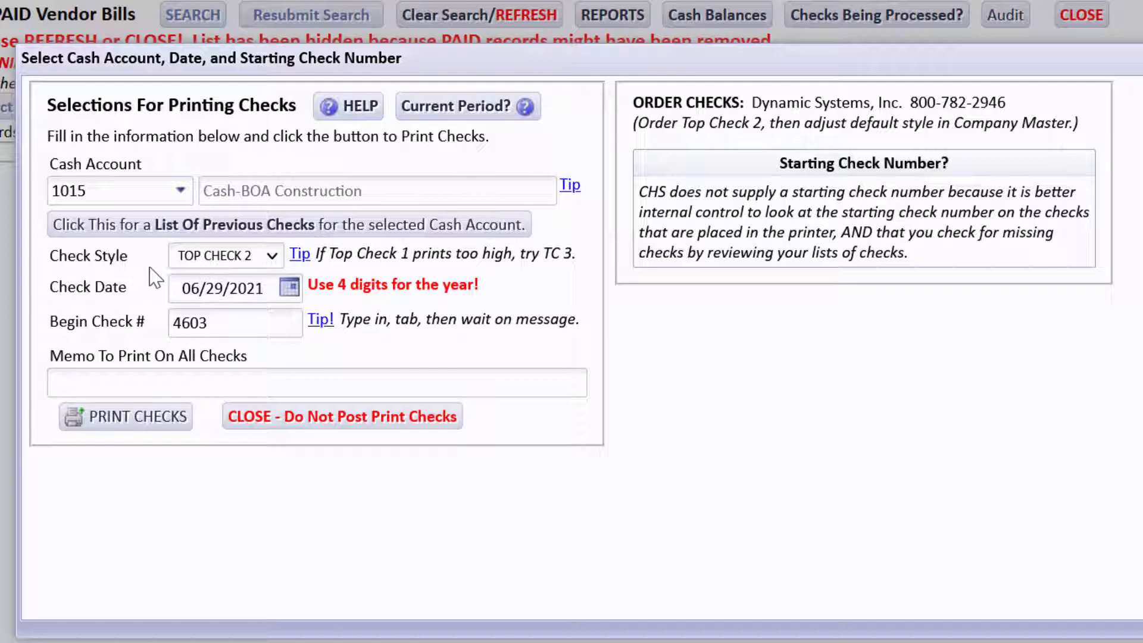
click(300, 255)
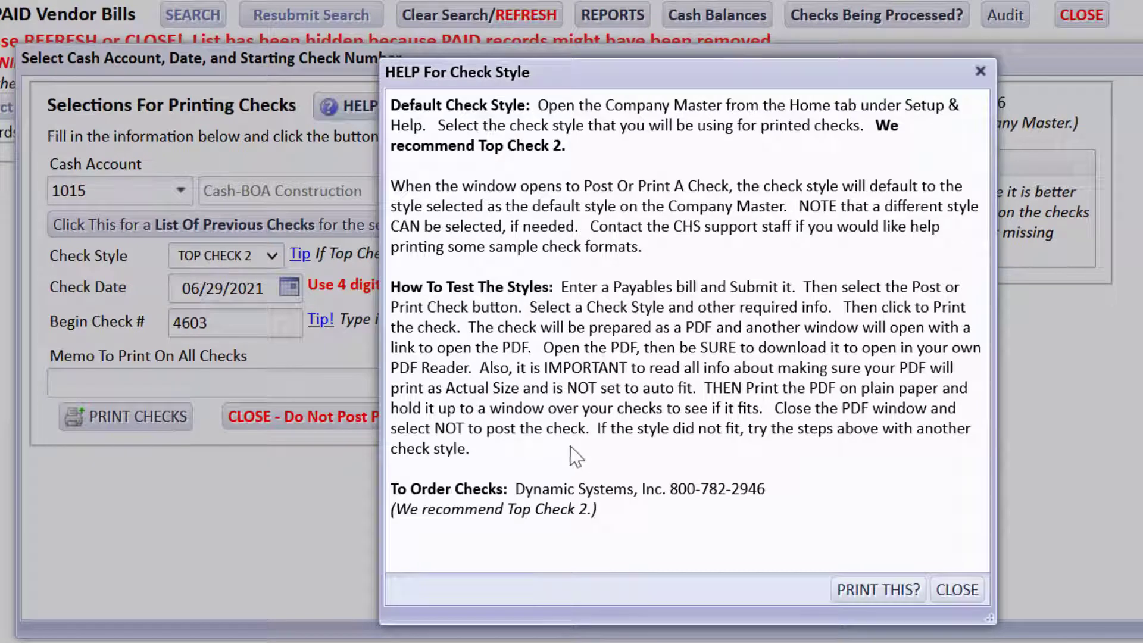
click(970, 594)
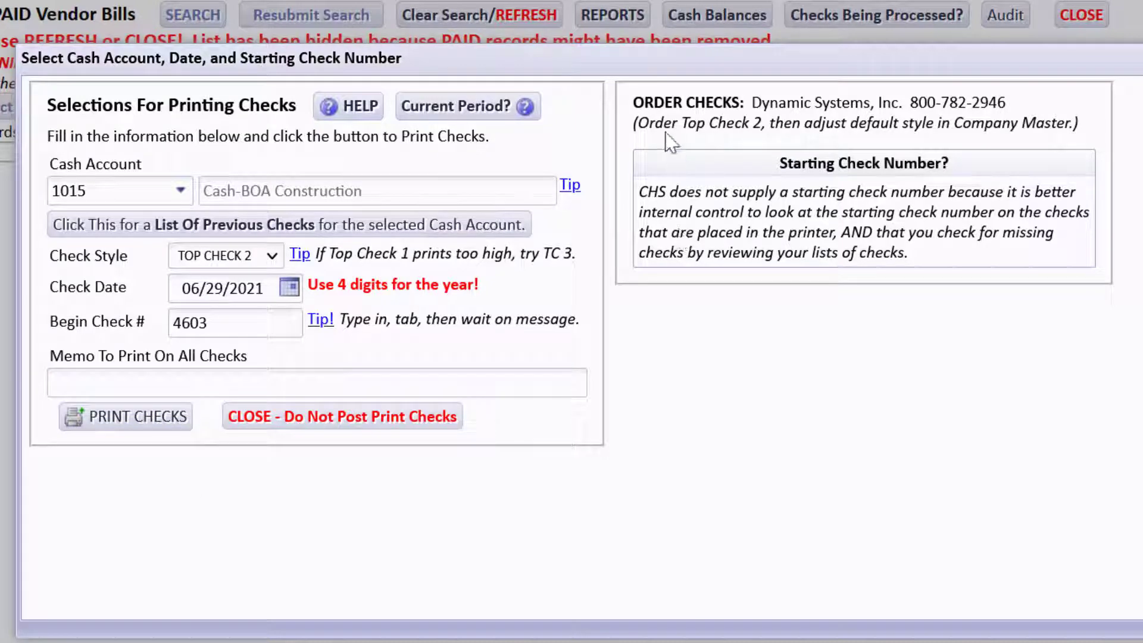
Prepare the checks for printing and open the Step 1 PDF of the checks
click(92, 420)
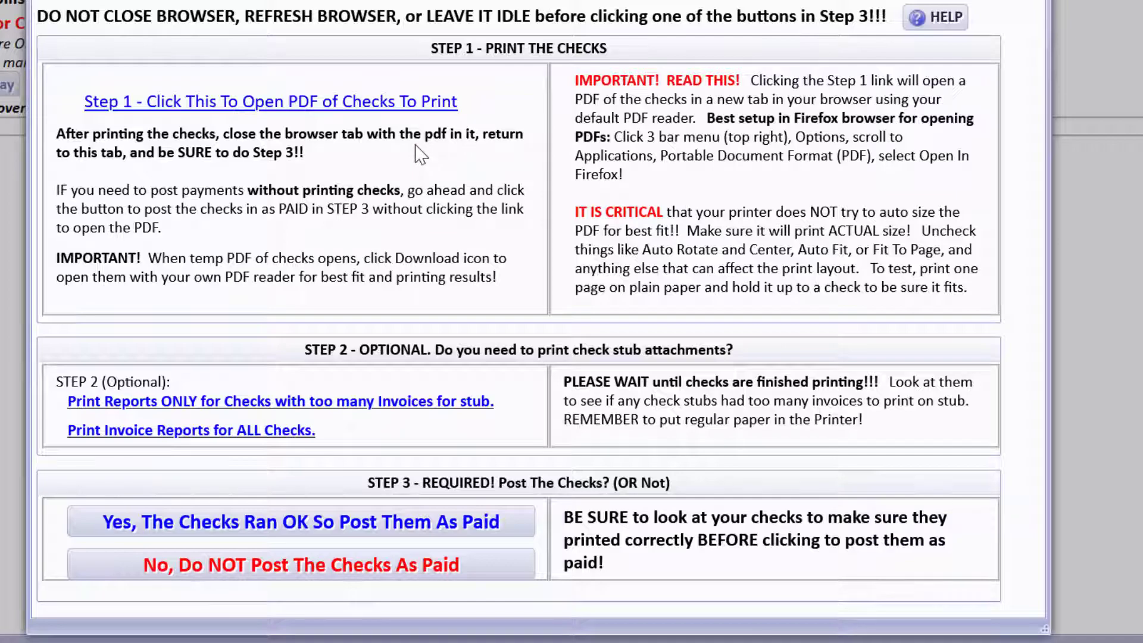
click(366, 102)
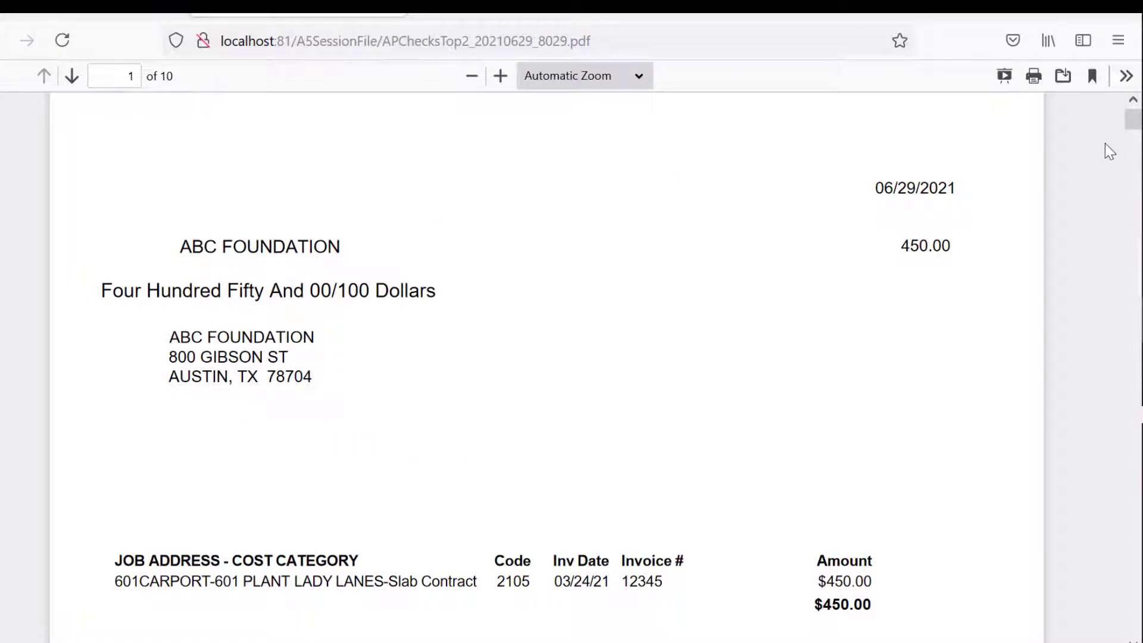
mouse_move(1133, 125)
mouse_down()
mouse_move(1130, 203)
mouse_move(1124, 112)
mouse_up()
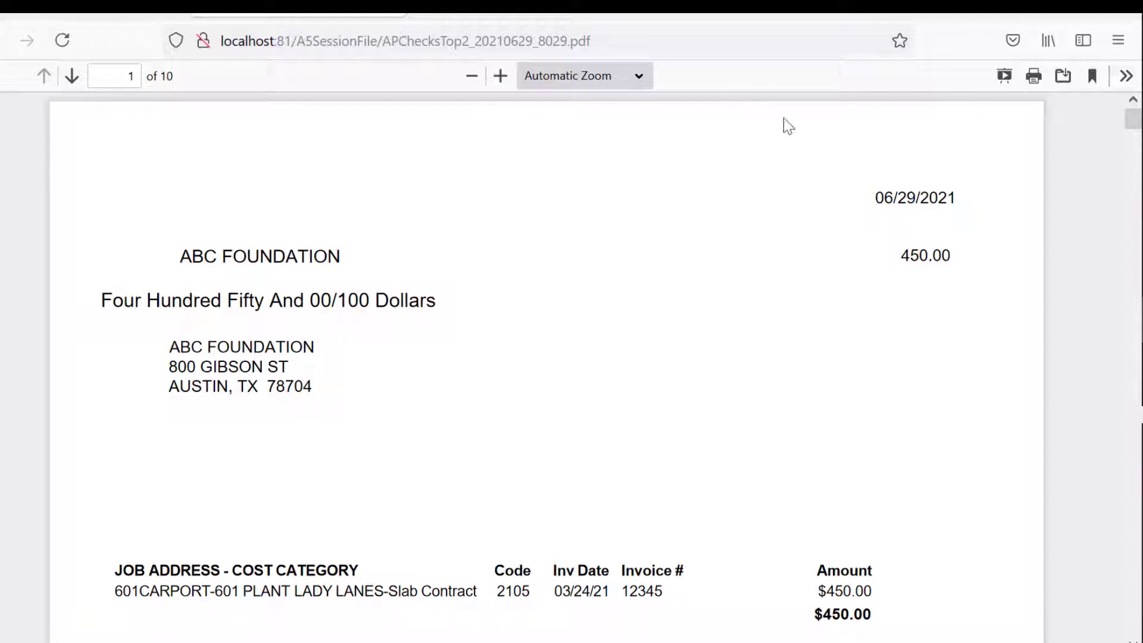
Download the checks PDF and open it with Adobe Acrobat DC instead of saving the file
click(1063, 82)
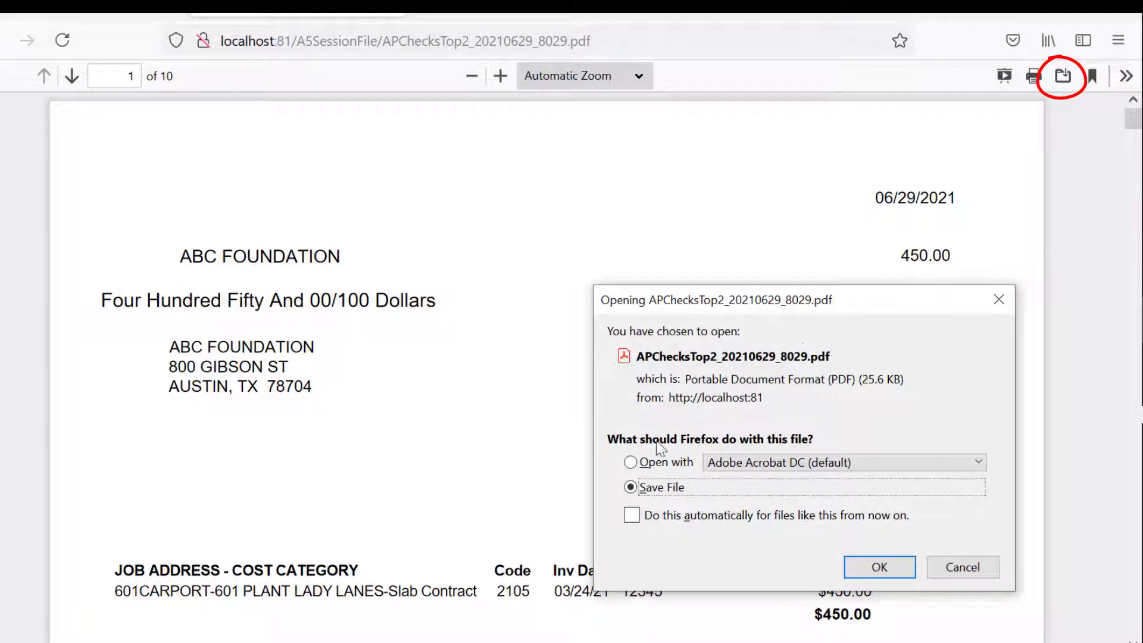
click(632, 462)
click(880, 567)
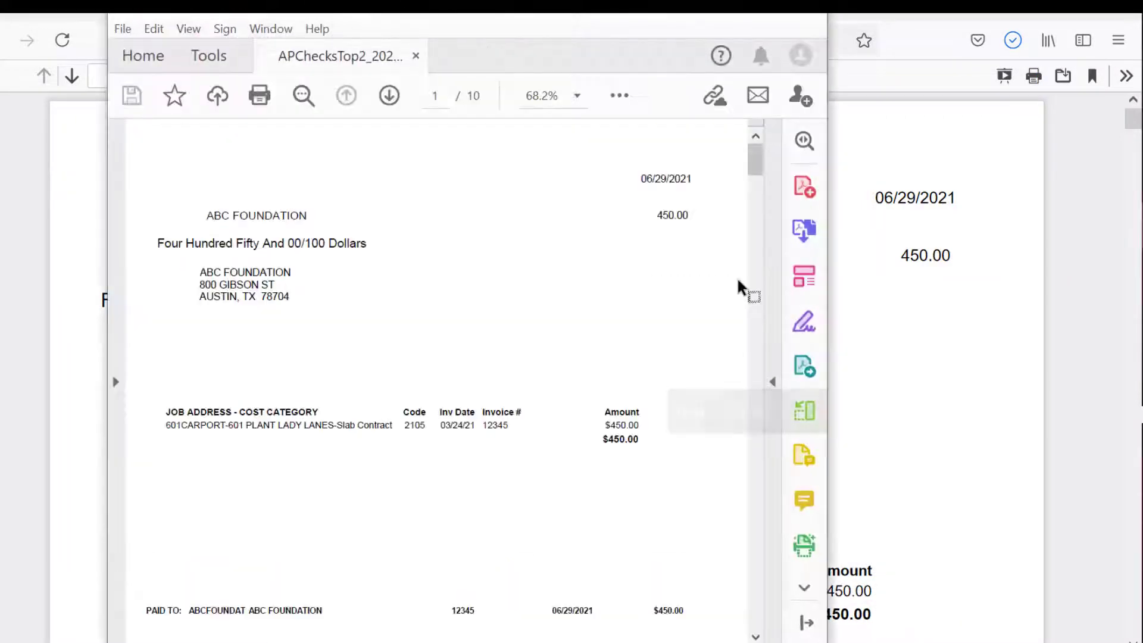
Enlarge the checks PDF, review its print settings for actual-size printing, and leave without printing
click(757, 11)
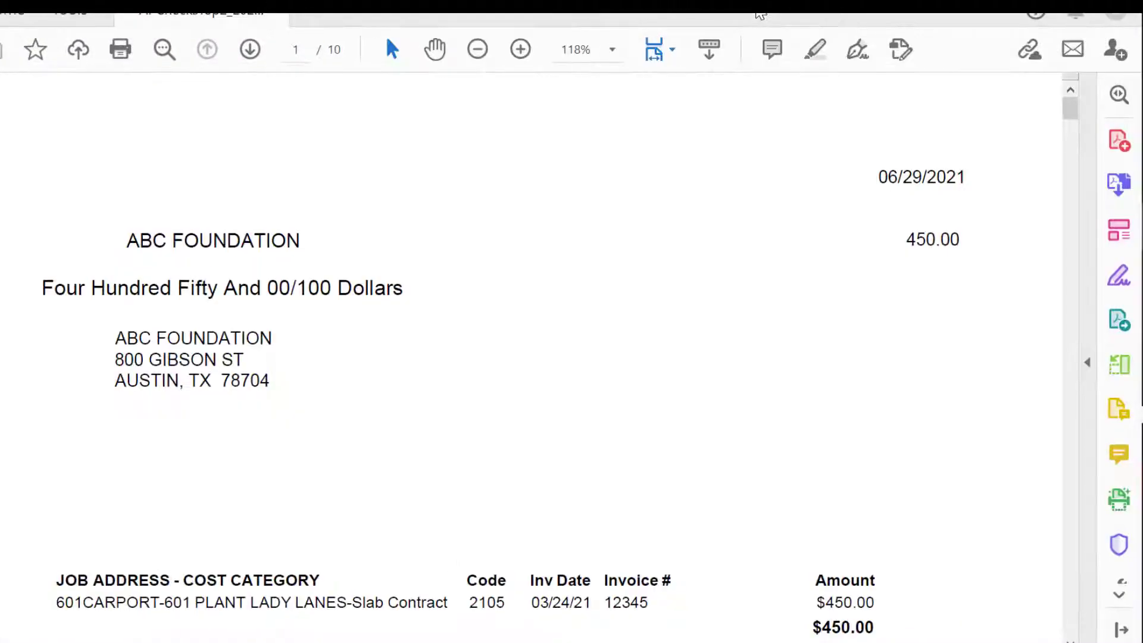
click(120, 52)
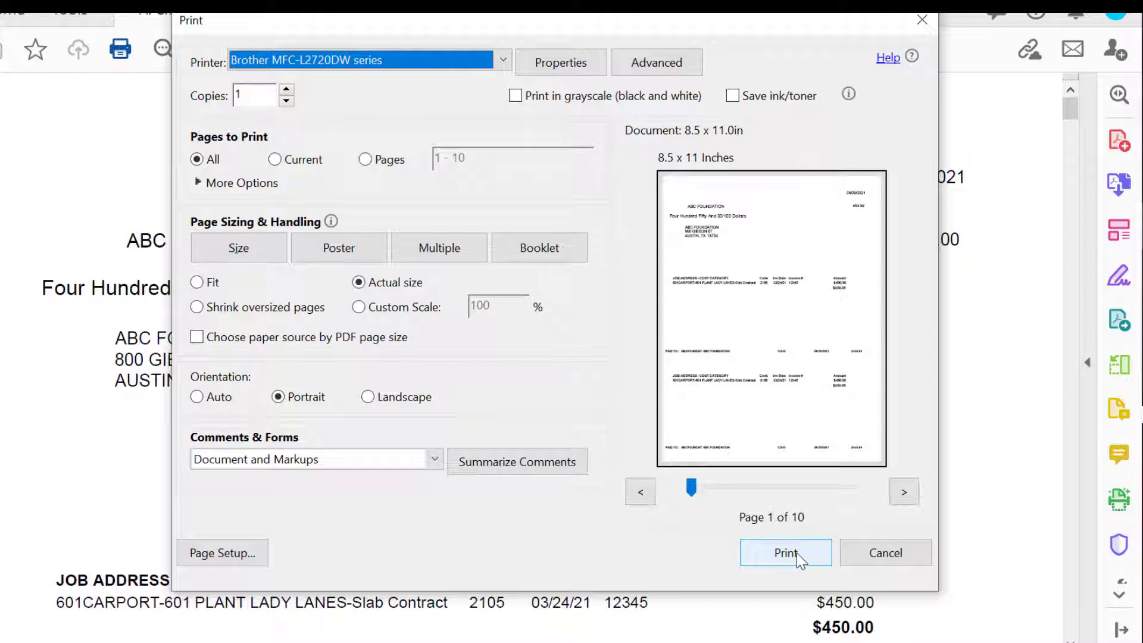
click(911, 559)
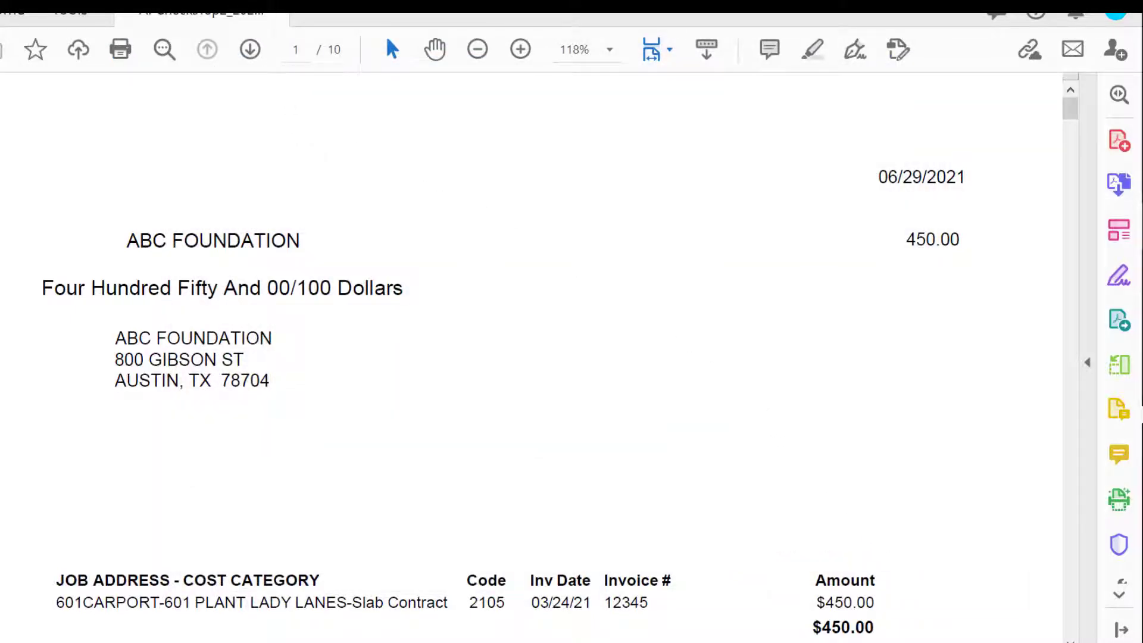
Return to the browser, close the checks PDF, and post the checks as paid
key(alt+Tab)
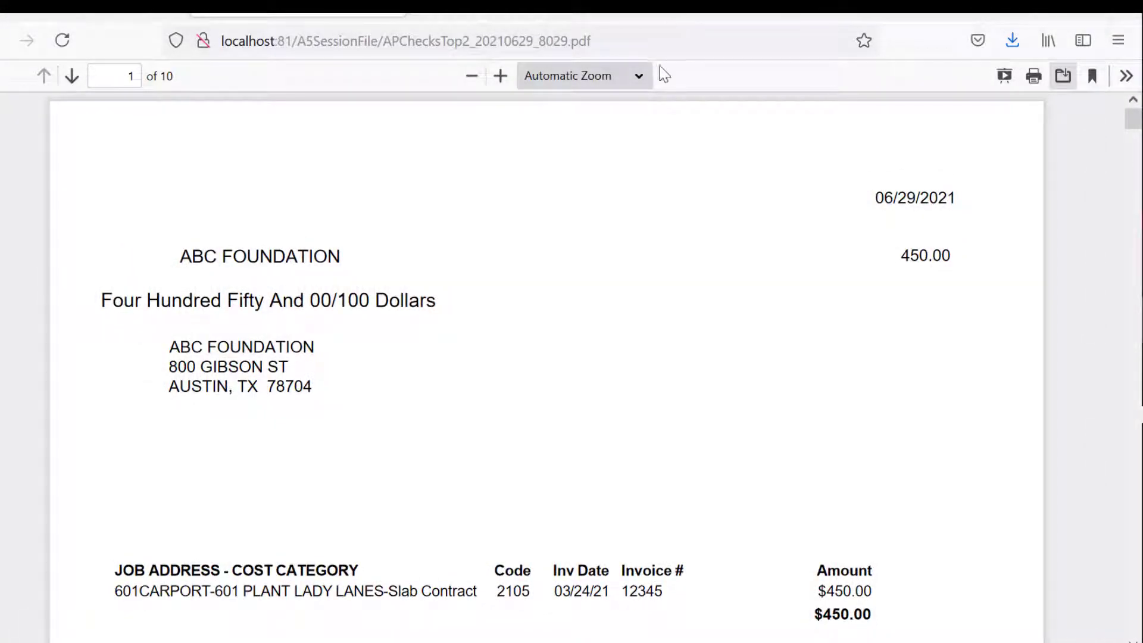
click(398, 15)
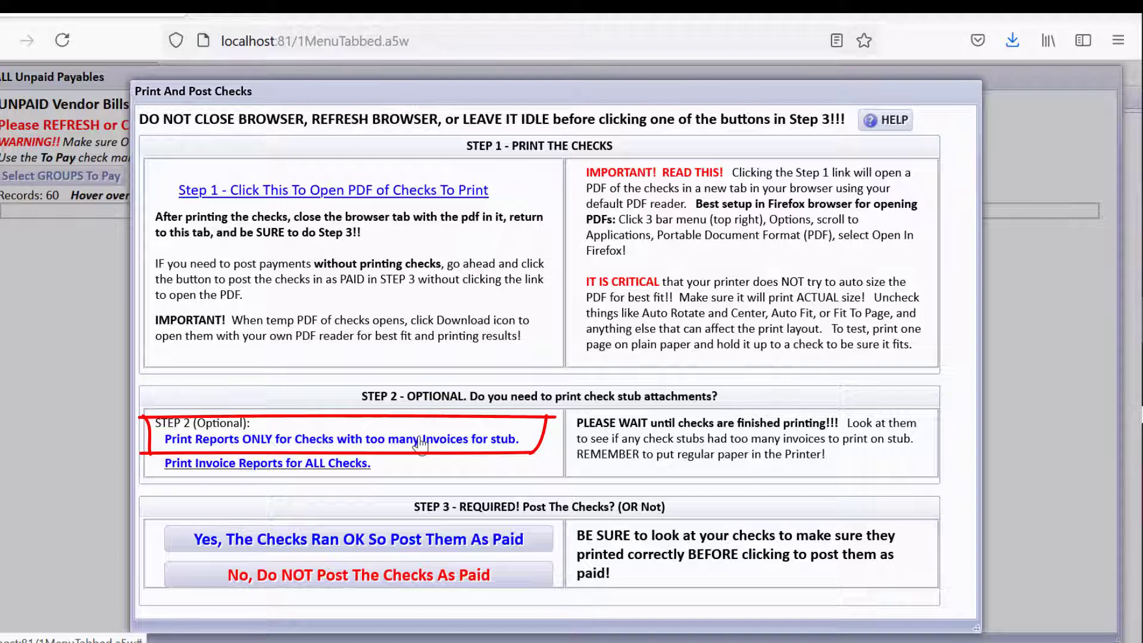
click(457, 539)
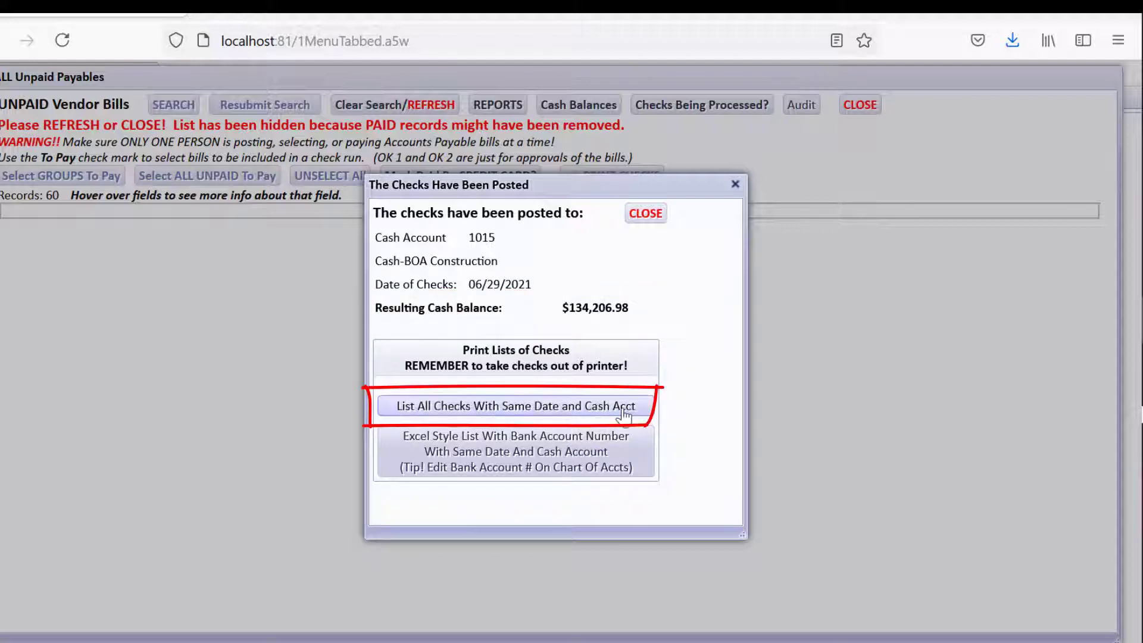
Review the report listing all checks with the same date and cash account, and close it
click(599, 408)
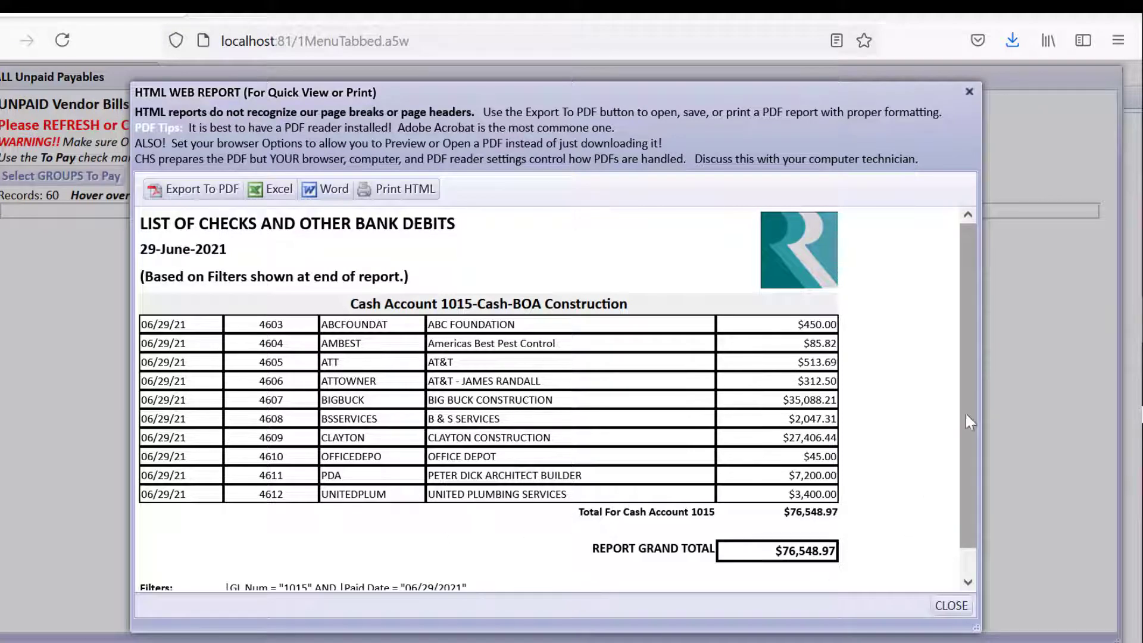
scroll(959, 415, down, 1)
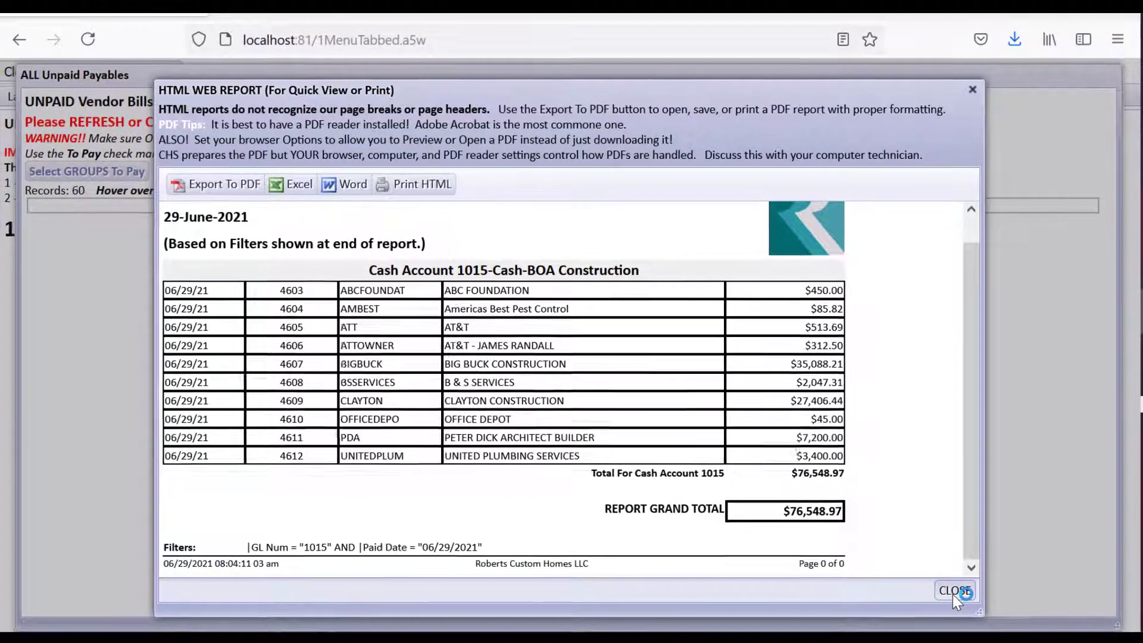
click(949, 607)
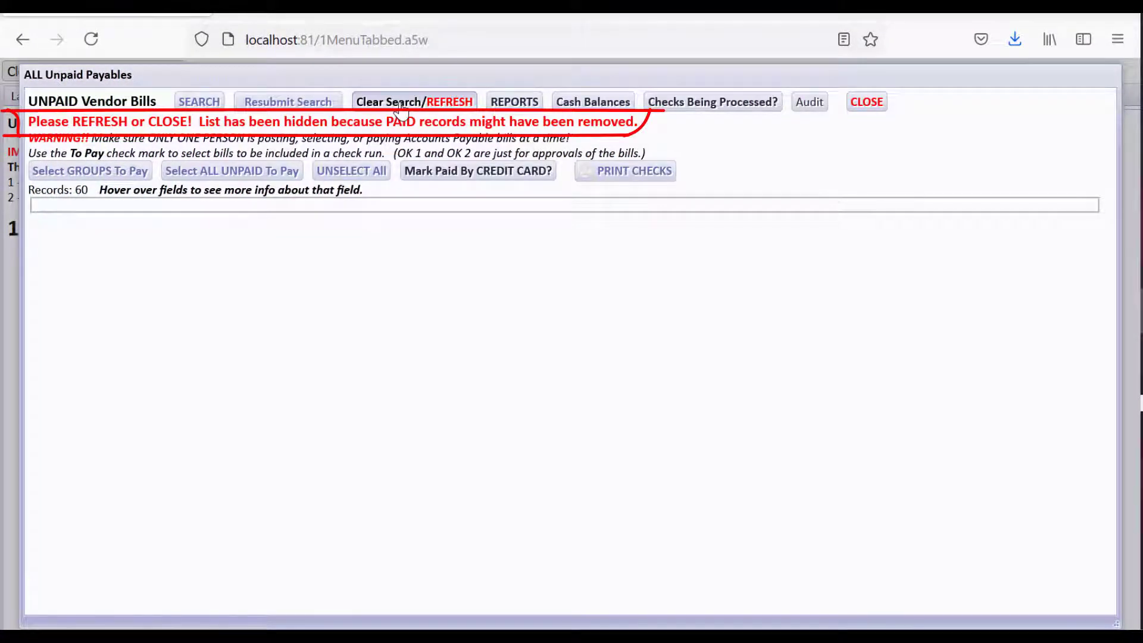
Refresh the unpaid bills, mark the BOAVISA bill as OK 2 and To Pay, save the checkmarks, and close the list
click(401, 106)
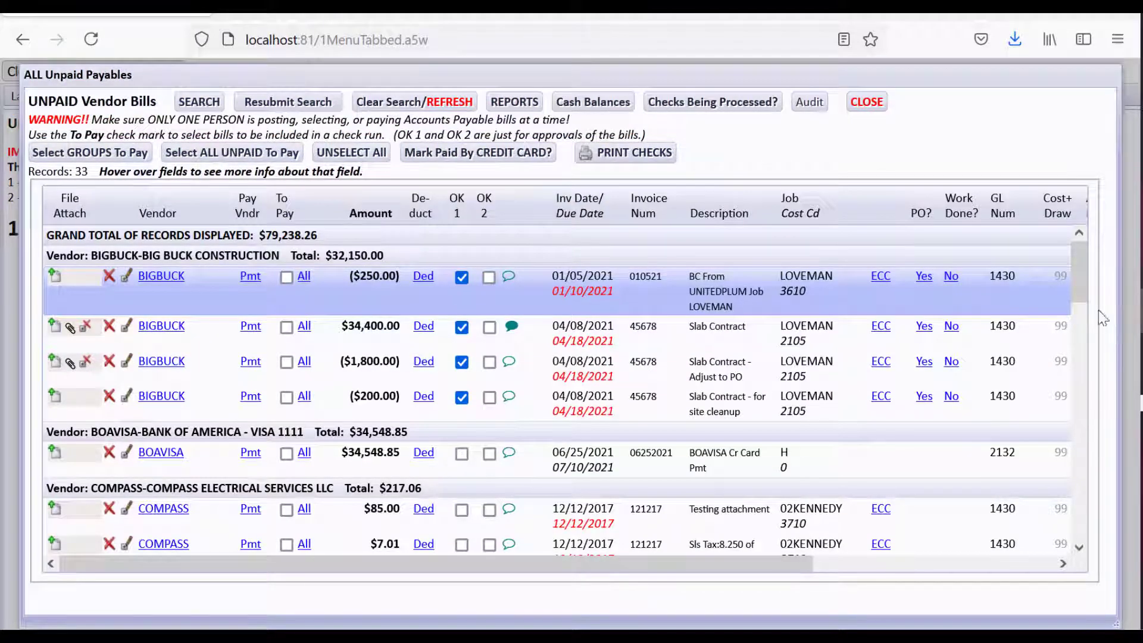
click(489, 453)
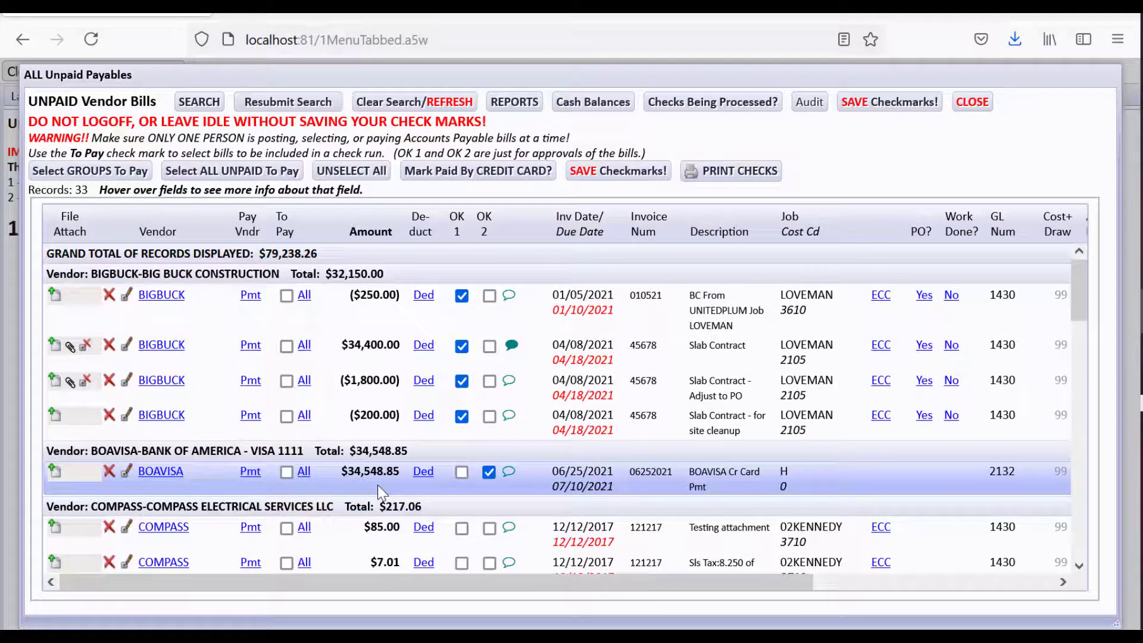
click(972, 102)
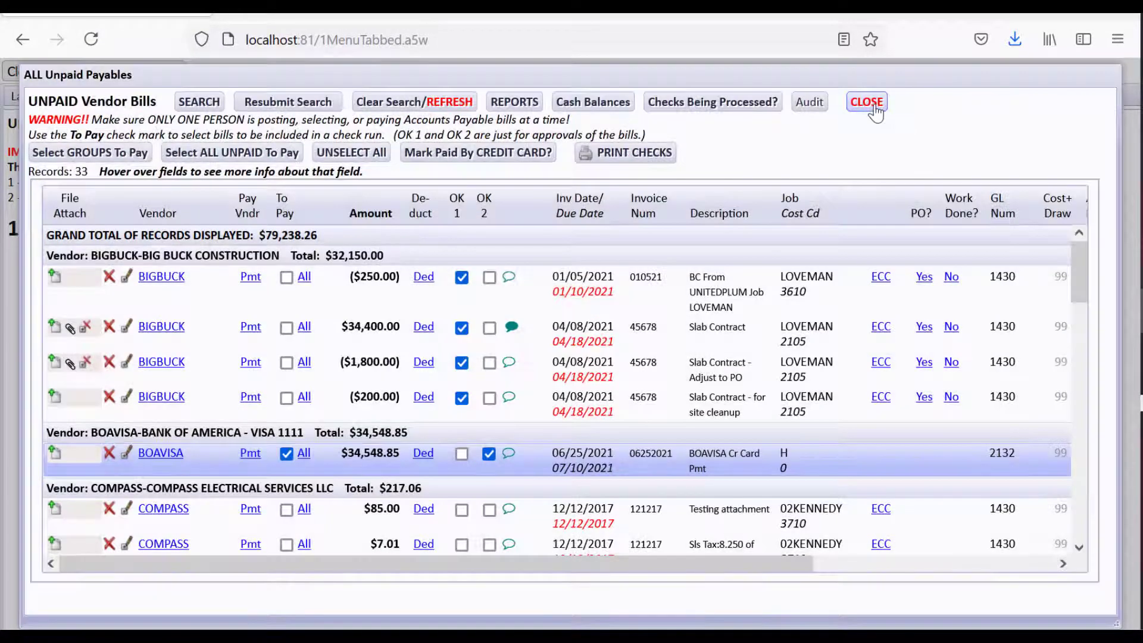
click(872, 105)
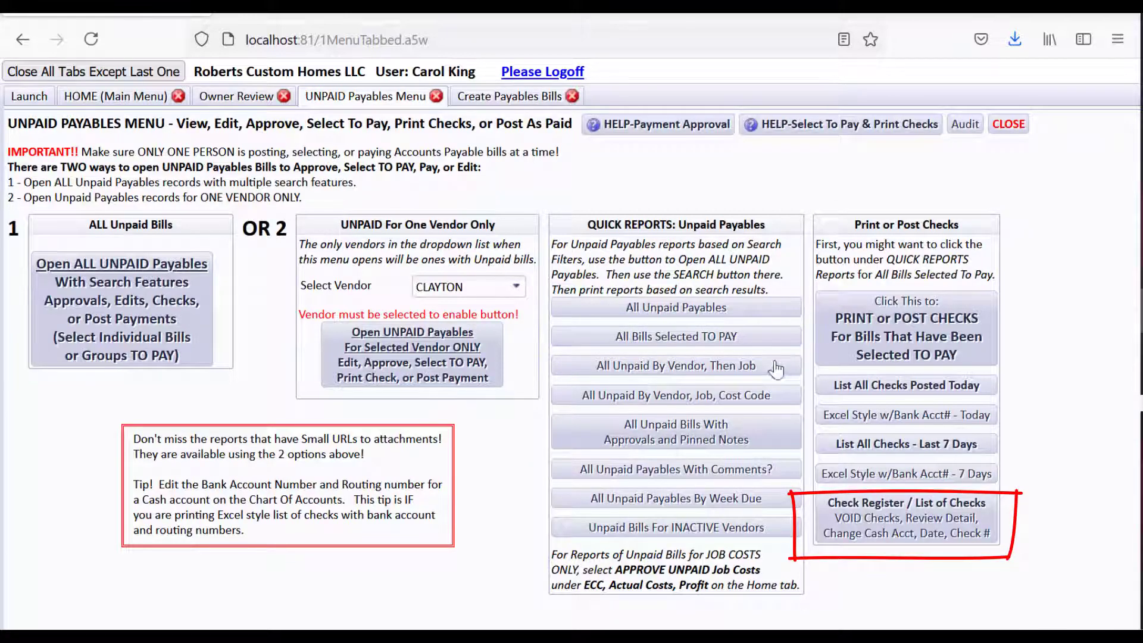
Open the list of checks dated 06/29/2021 and review the bills paid by CLAYTON's check 4609
click(874, 517)
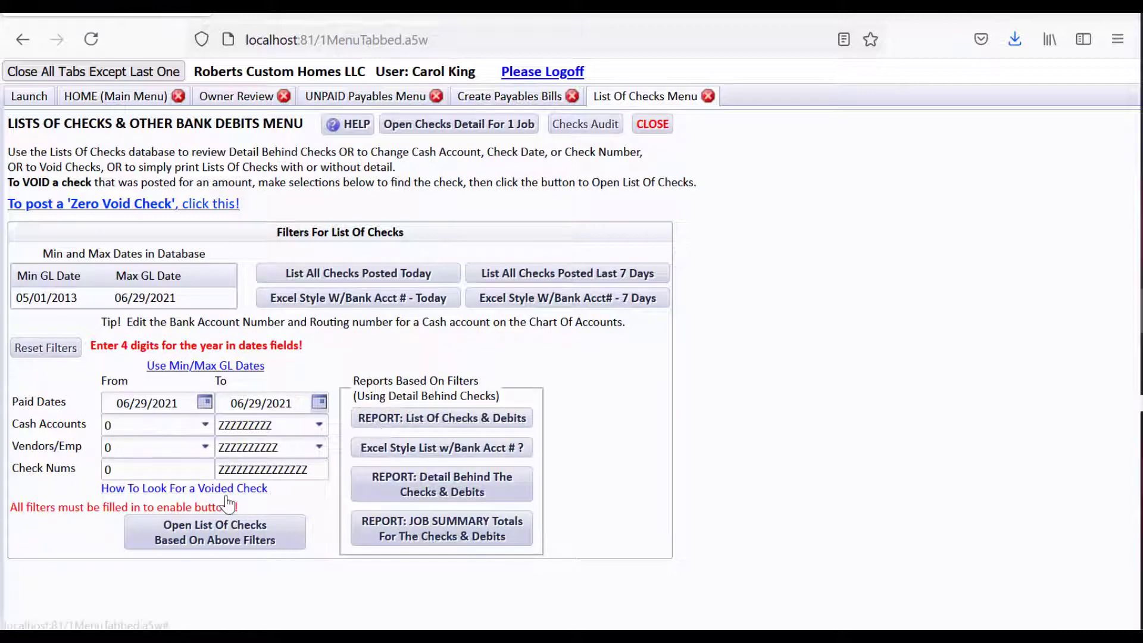
click(225, 527)
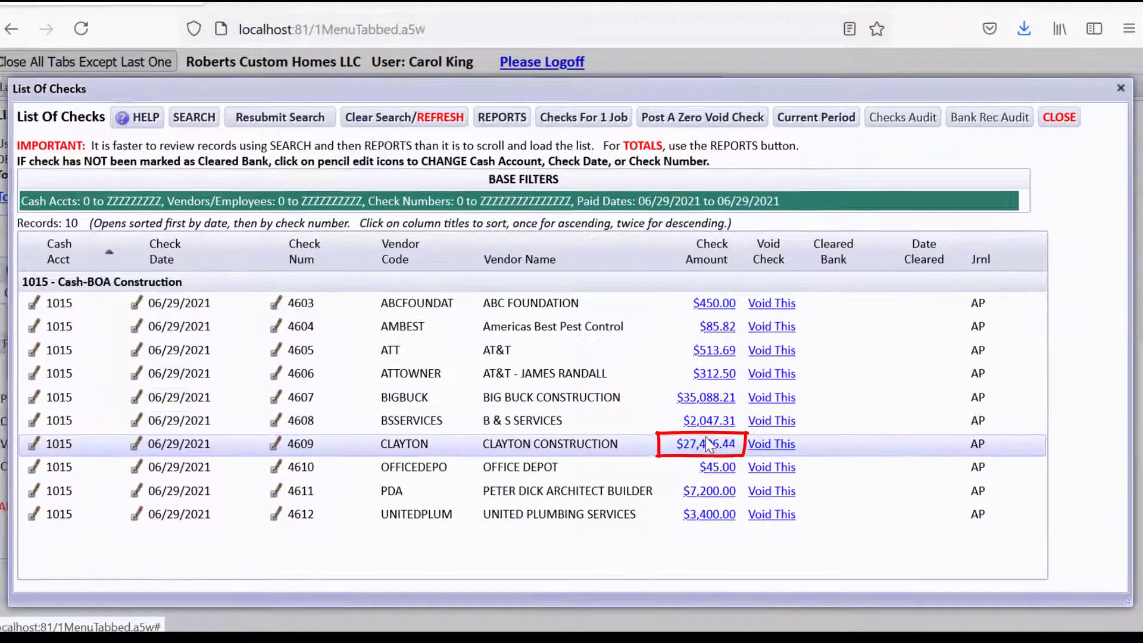
click(706, 444)
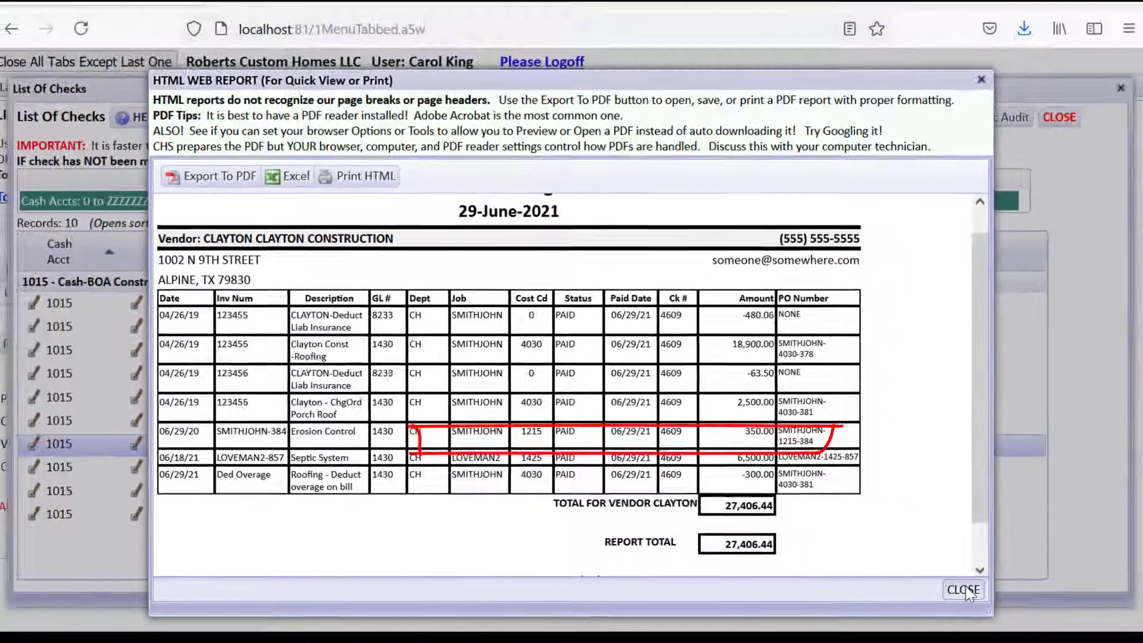
click(1055, 601)
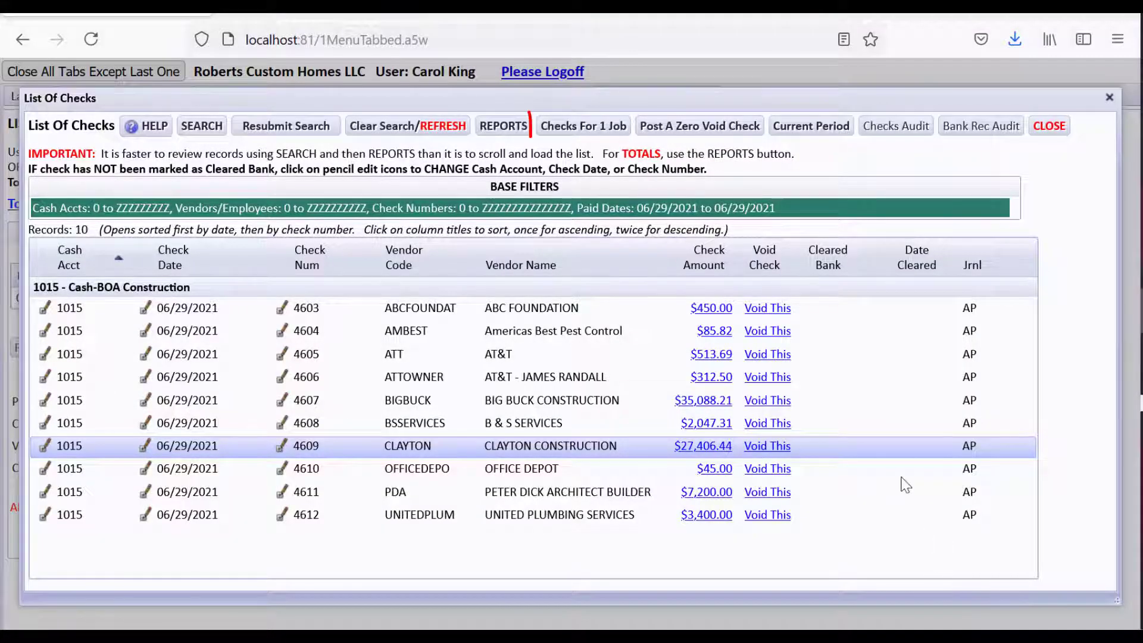
Review the paid job costs by check for job LOVEMAN2 and return to the list of checks
click(610, 125)
click(558, 310)
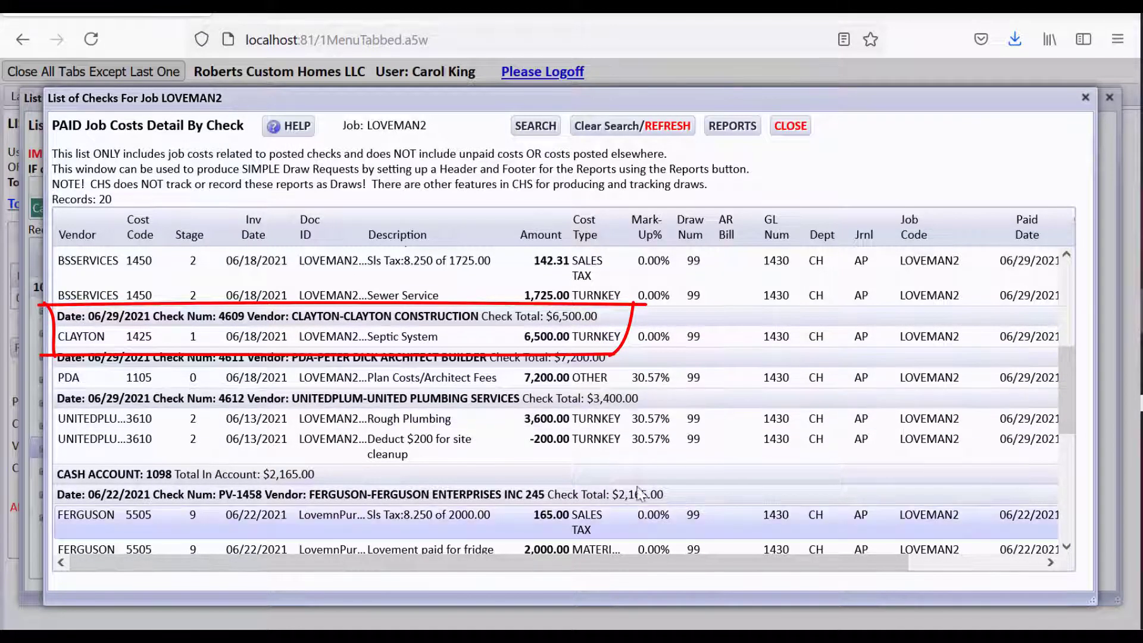
click(785, 129)
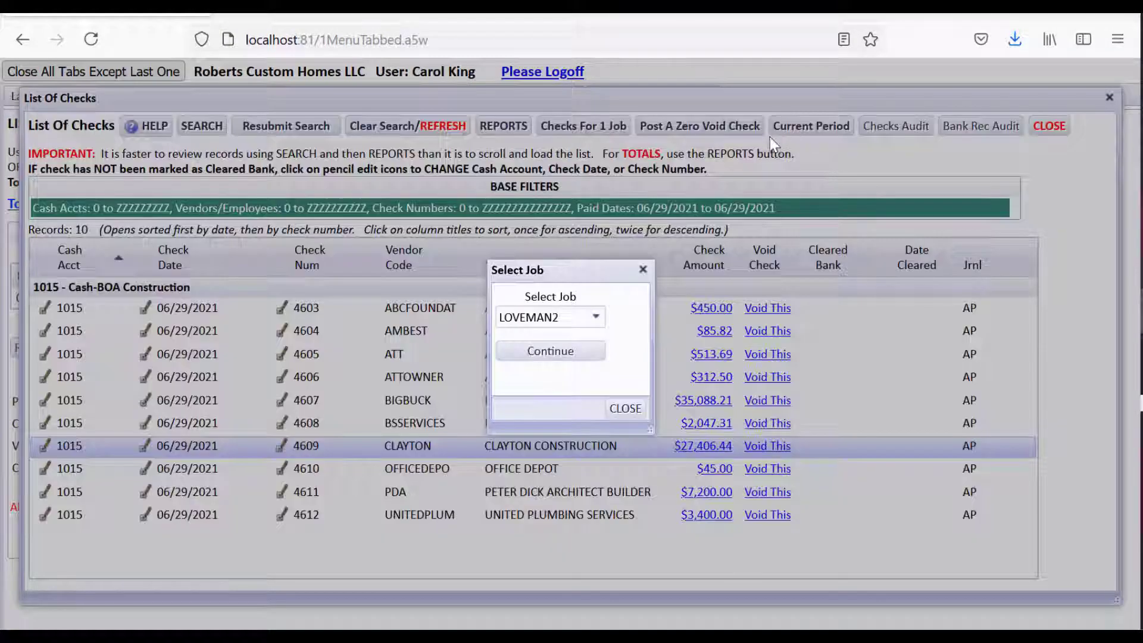
click(626, 408)
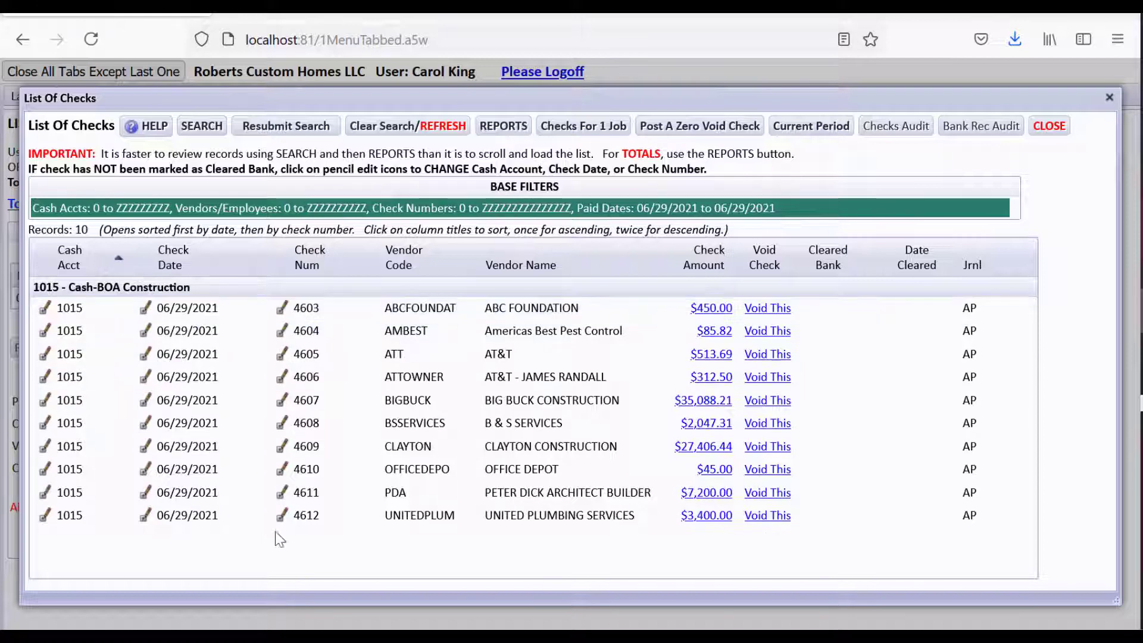
View the check number change form for UNITEDPLUM's check 4612 and leave without changing it
click(282, 516)
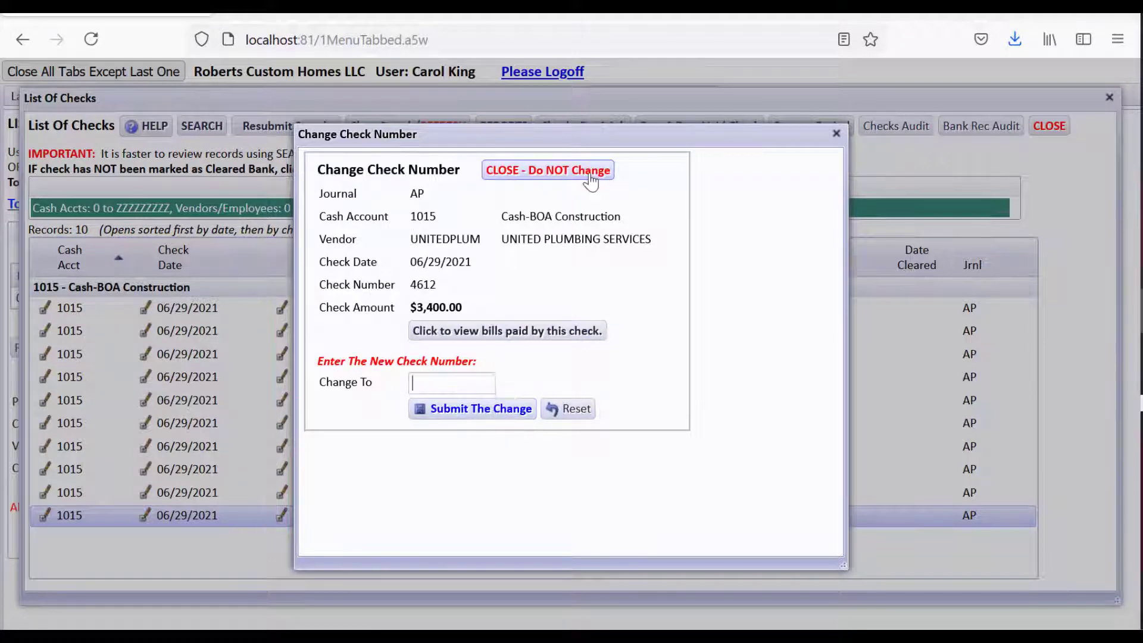
click(576, 171)
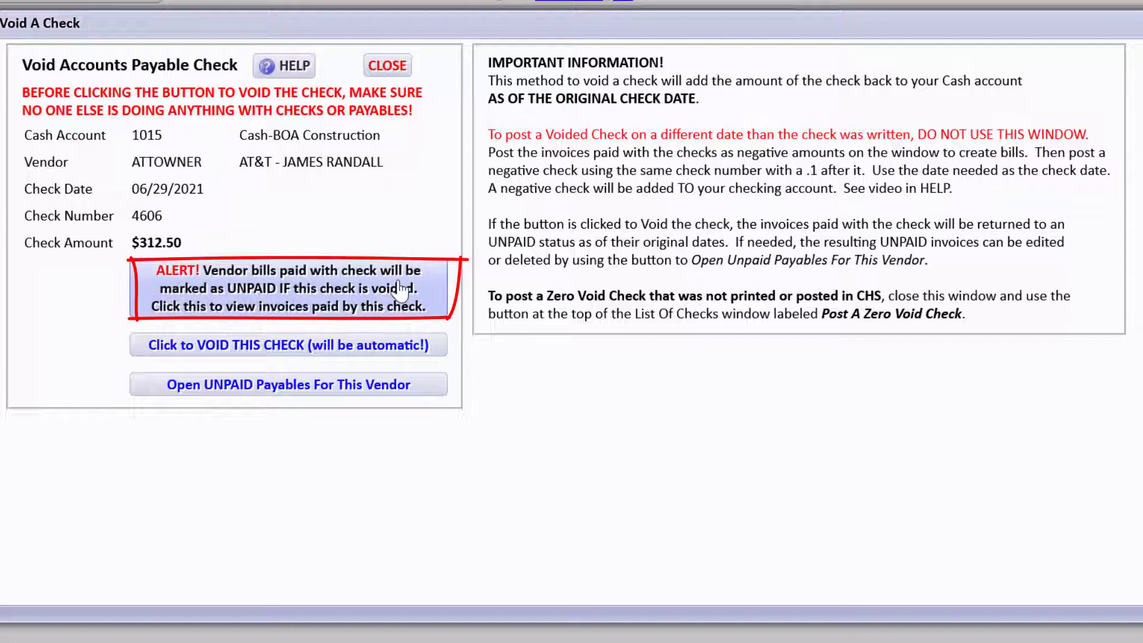
Review the invoices paid by ATTOWNER's check 4606, void that check, and close the list of checks
click(302, 292)
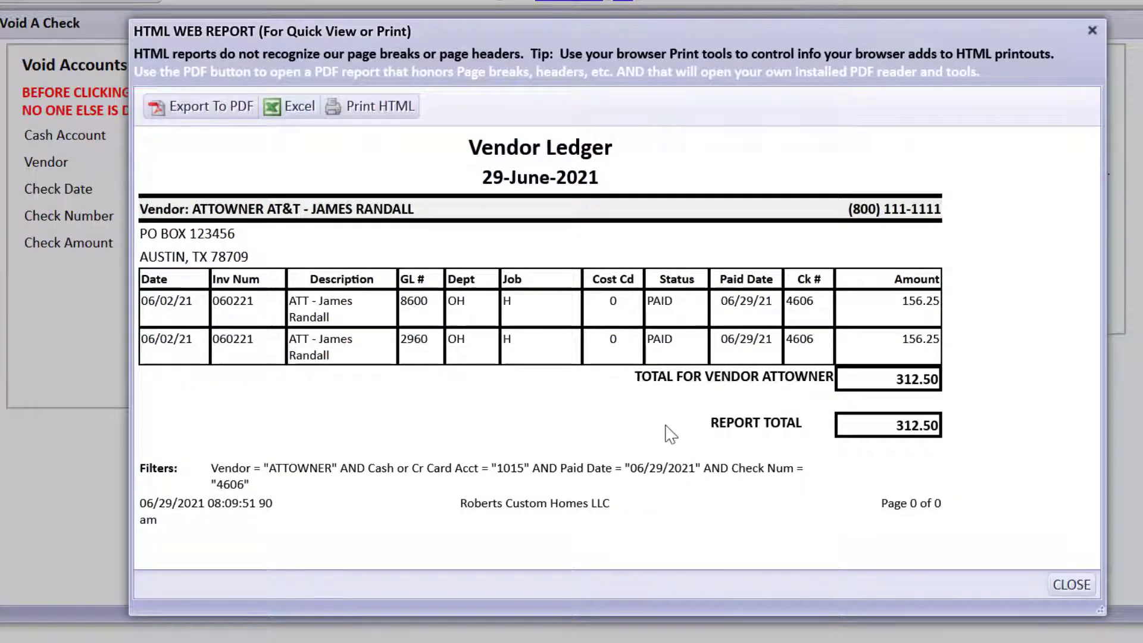
click(1070, 584)
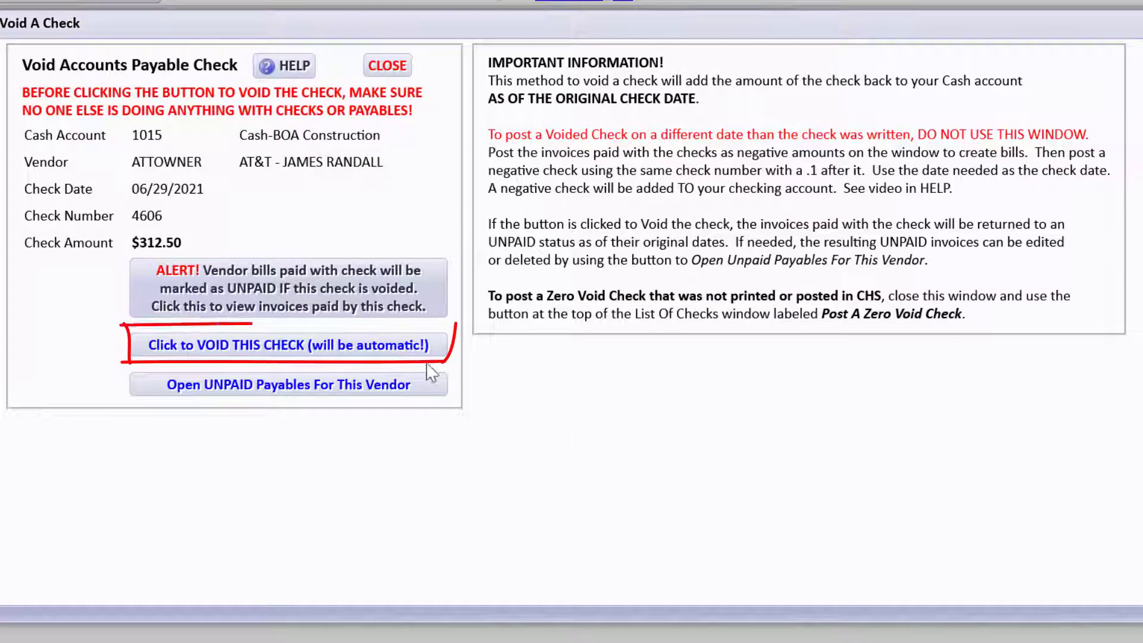
click(403, 352)
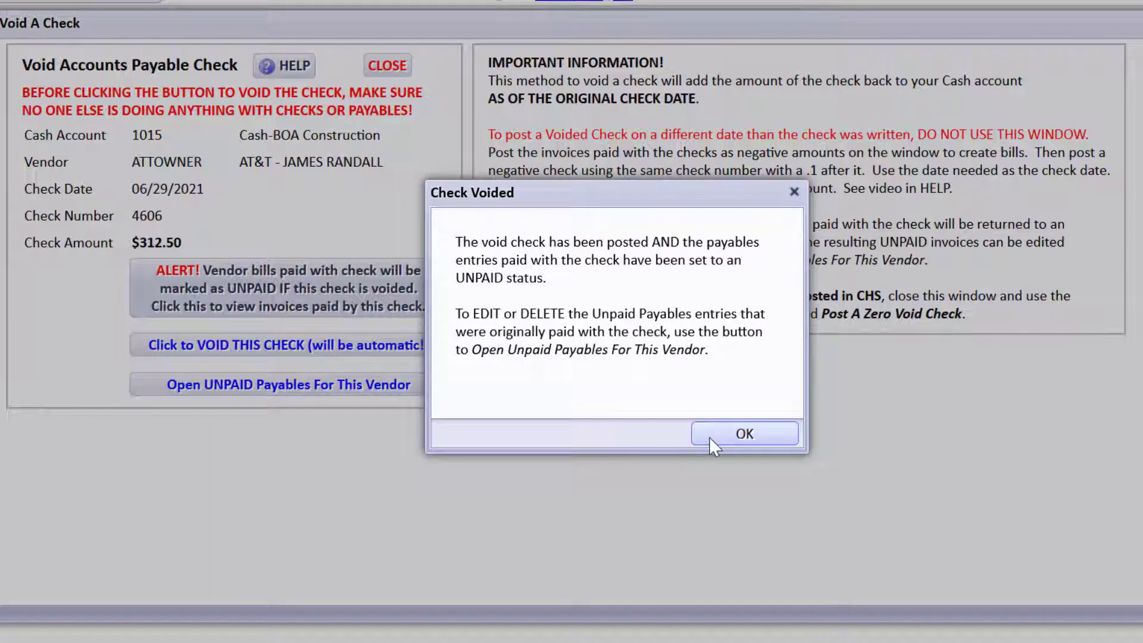
click(711, 436)
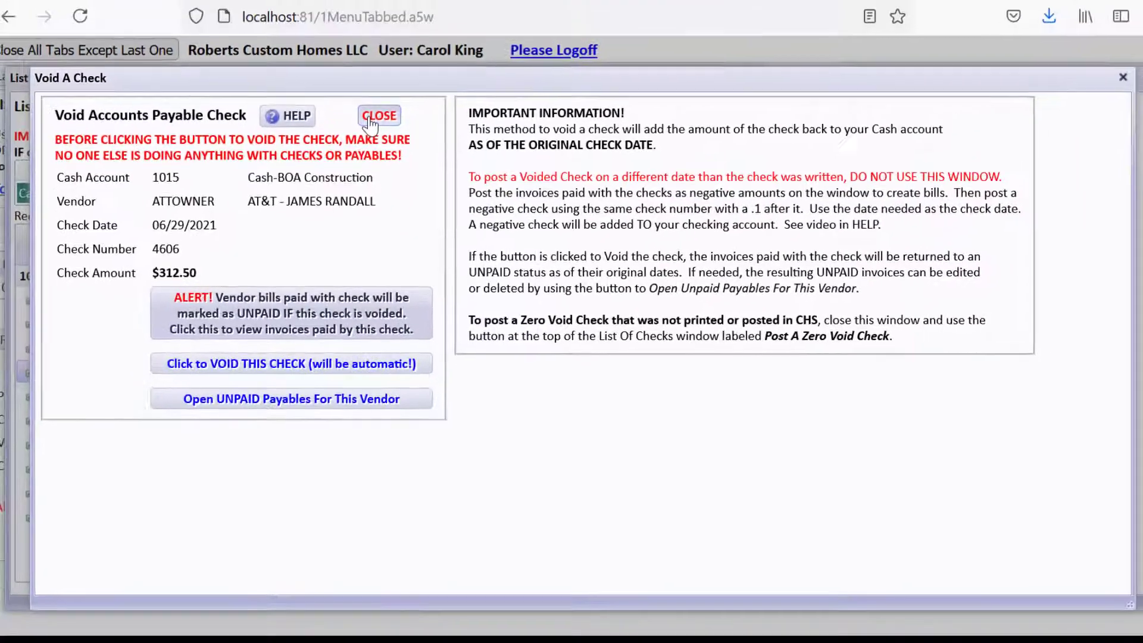
click(369, 119)
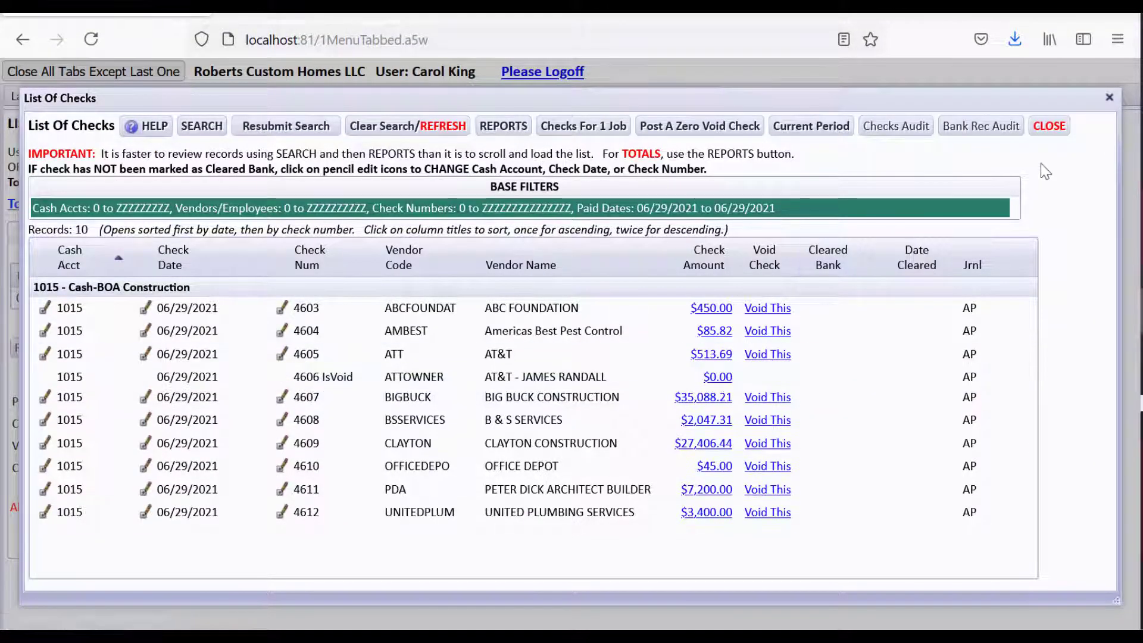
click(1044, 127)
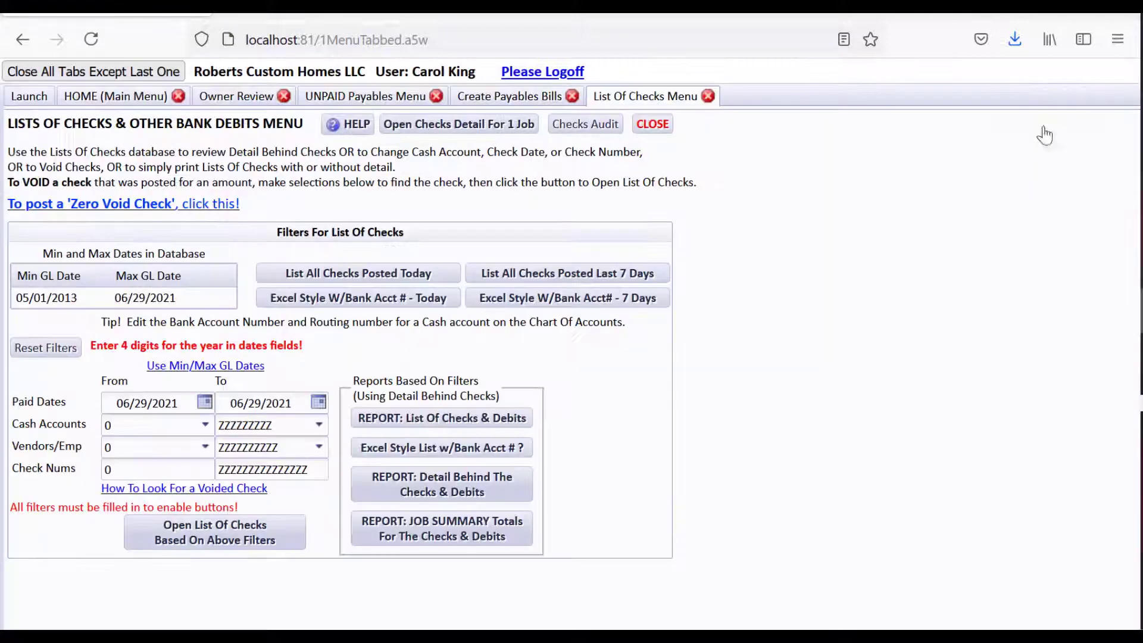
Examine the unpaid bills for vendor ATTOWNER from the Unpaid Payables menu and close the list
click(347, 101)
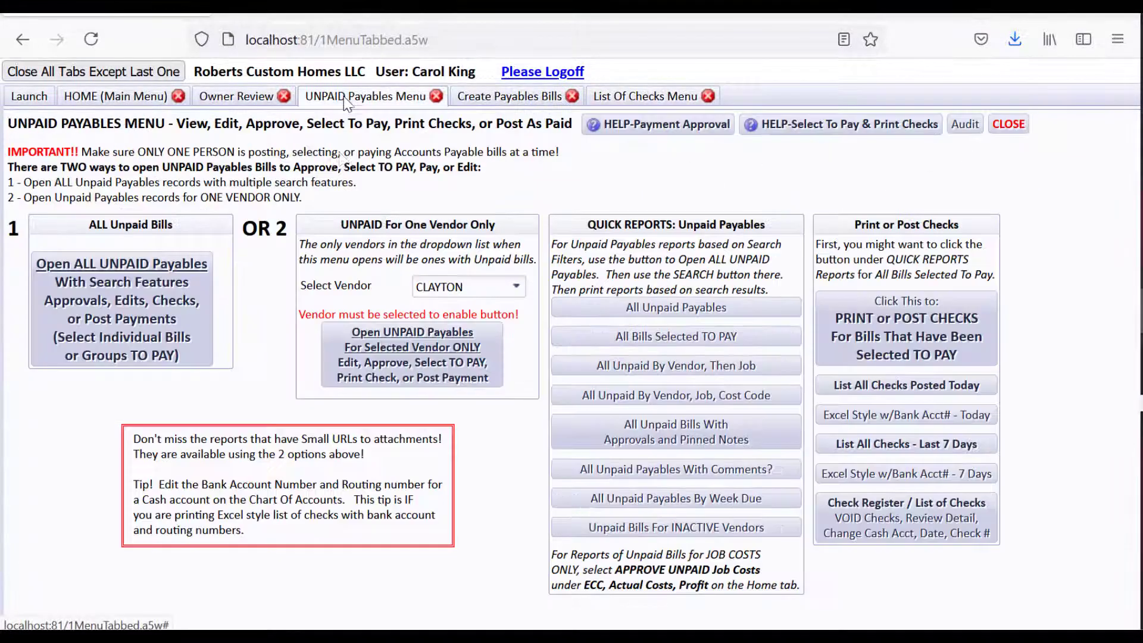
click(512, 286)
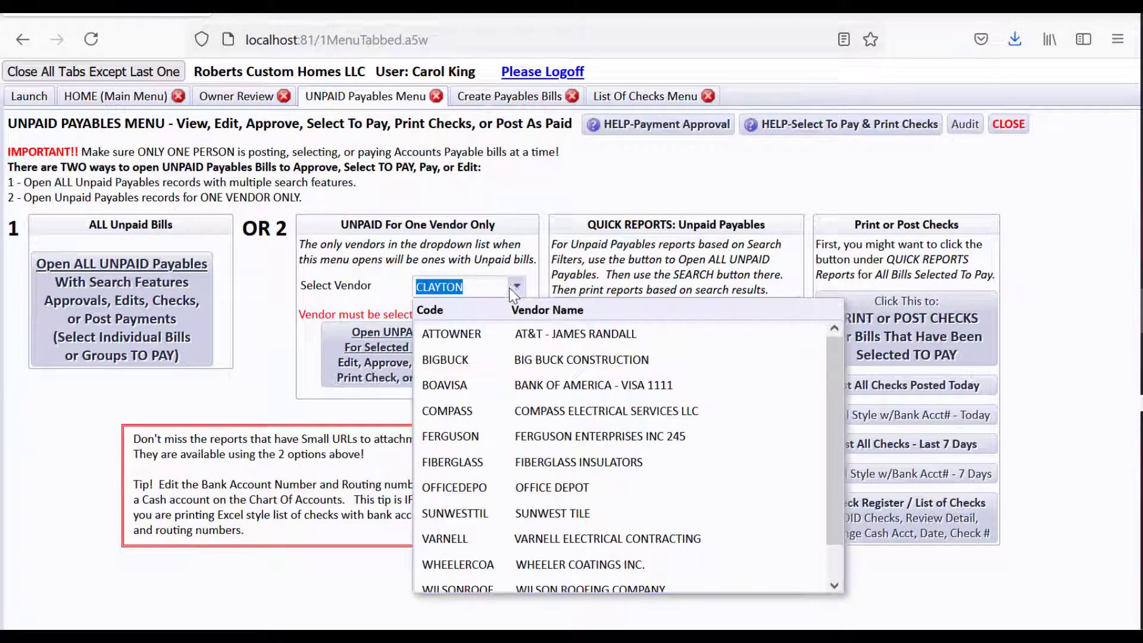
click(561, 334)
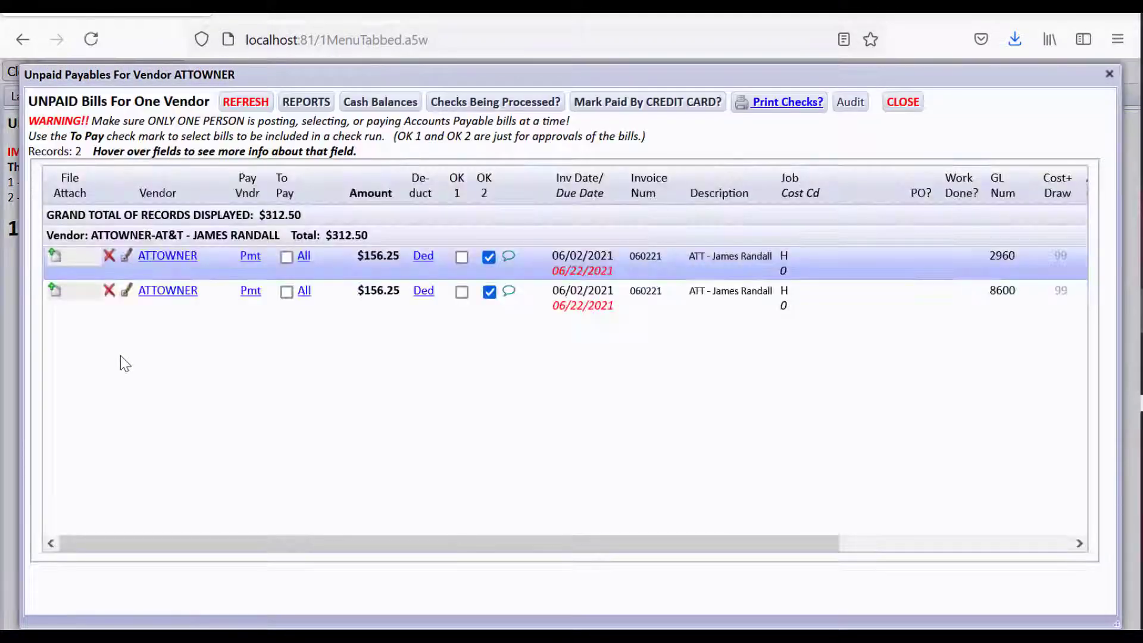
click(898, 107)
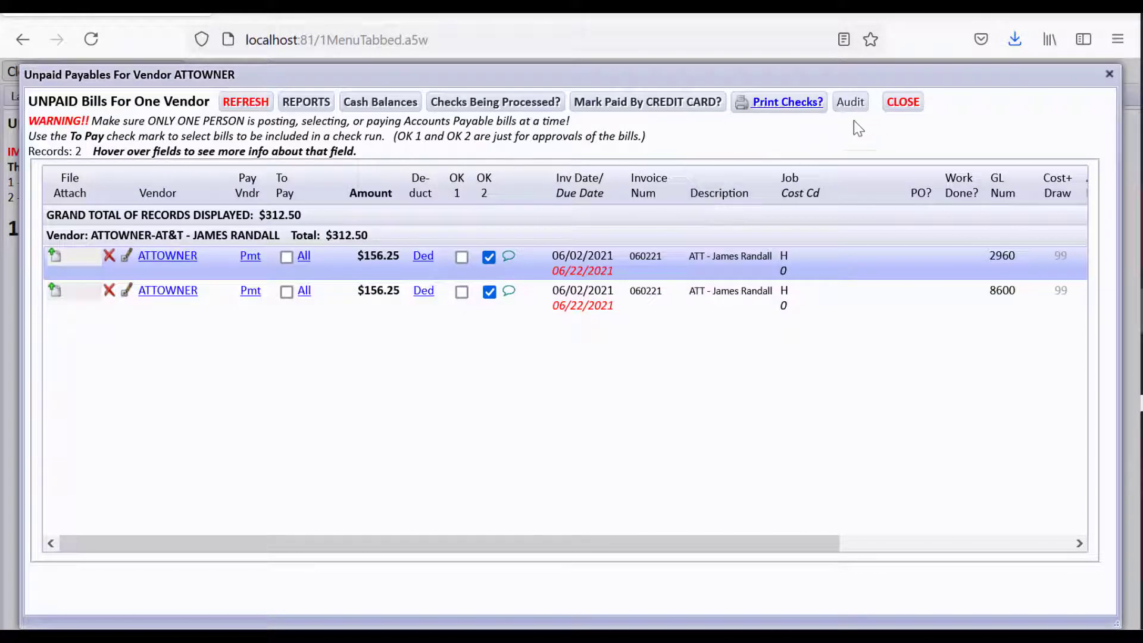
click(902, 102)
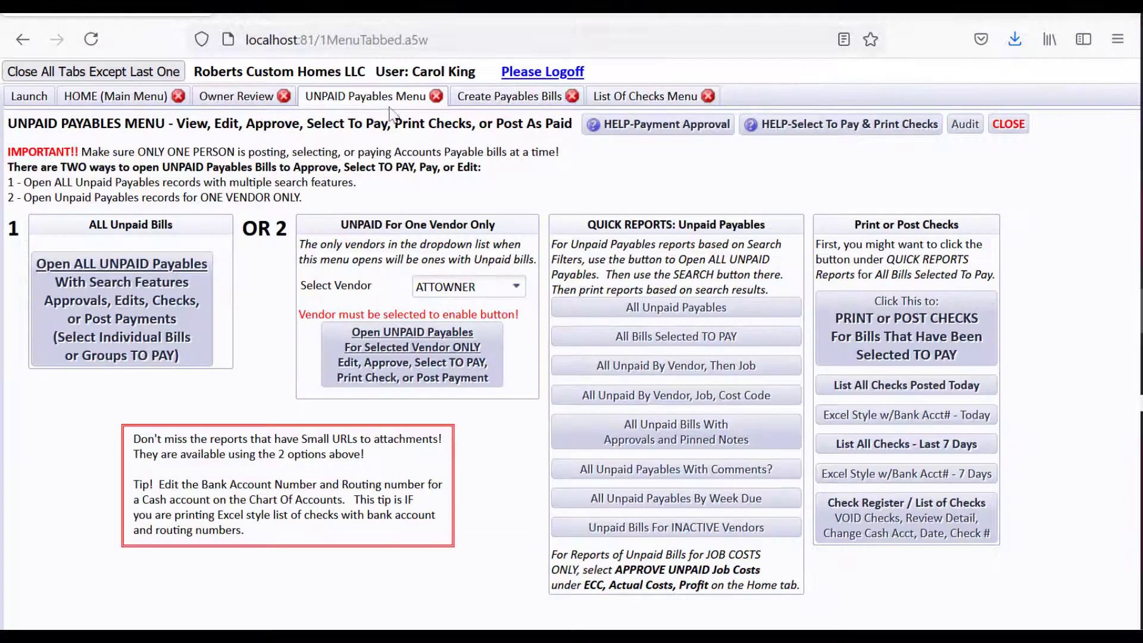
Refresh the Owner Review lists and examine the cash status of the open jobs, including LOVEMAN2 and SMITHJOHN
click(261, 103)
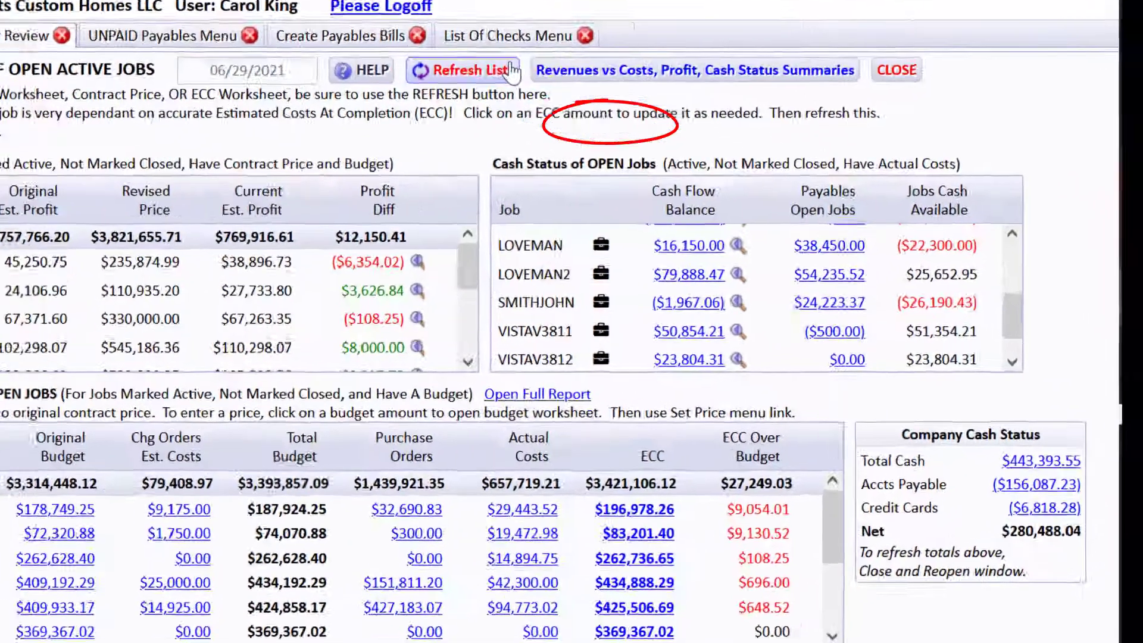
click(648, 125)
drag(1052, 278, 1052, 299)
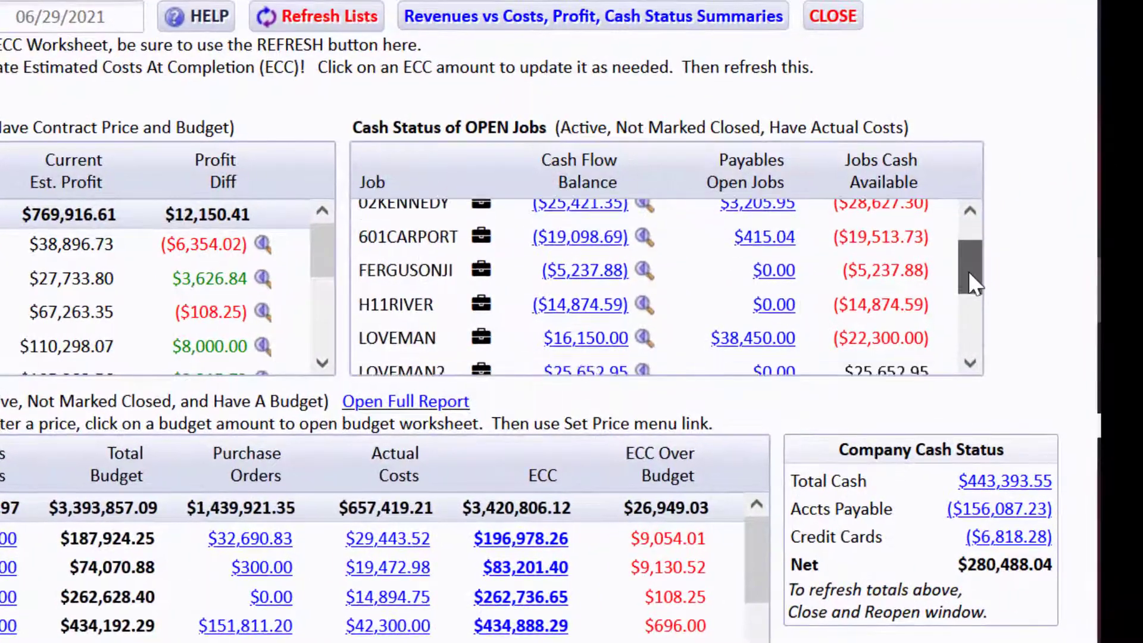
drag(973, 280, 722, 301)
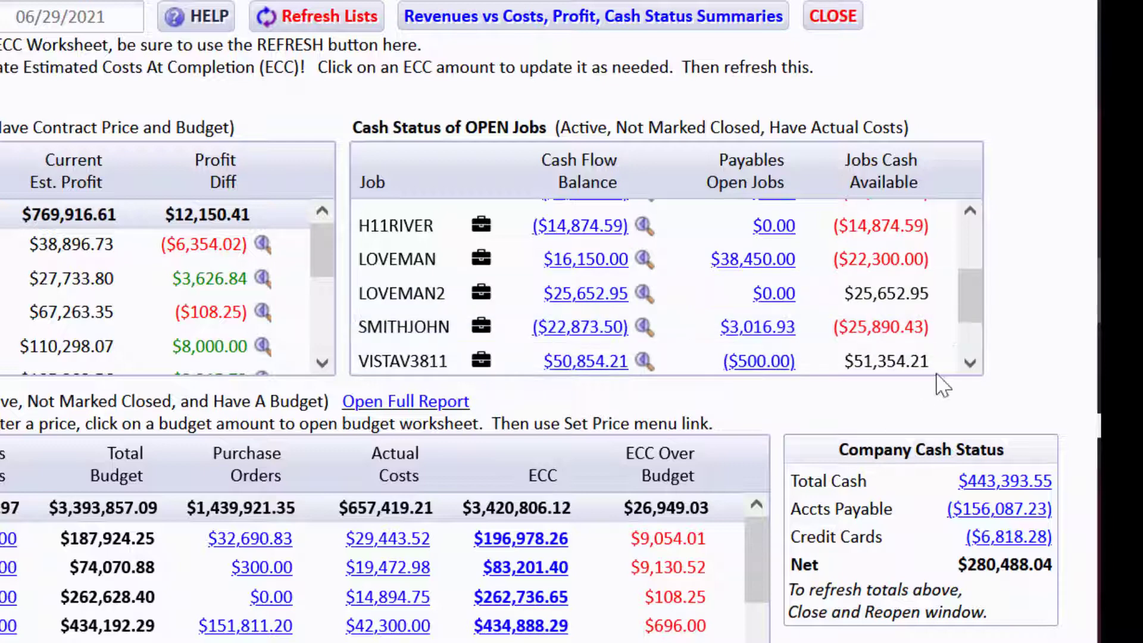
drag(969, 287, 969, 284)
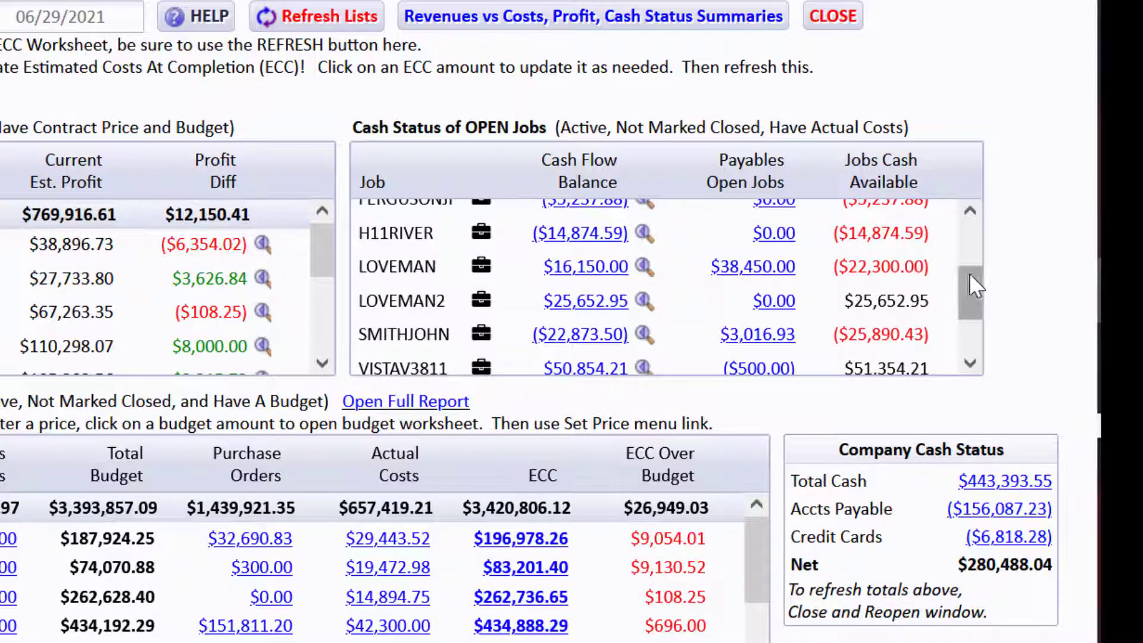